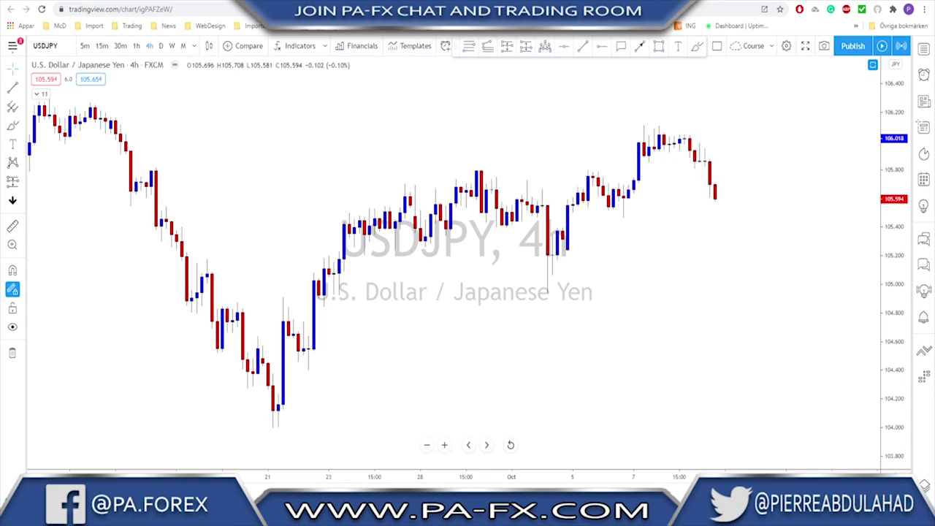
Switch to Slack and open the October 8th USDJPY chart image from the 3:15 post in the updates channel
click(423, 511)
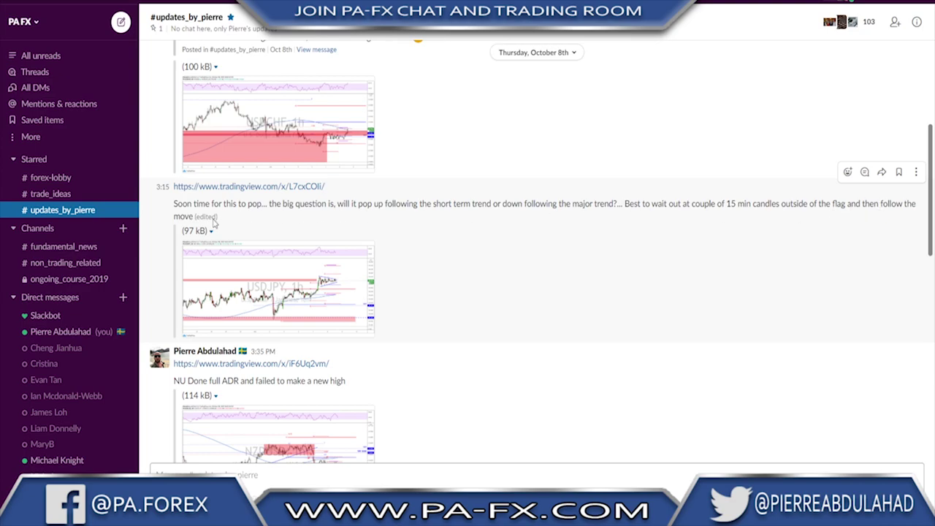
click(270, 289)
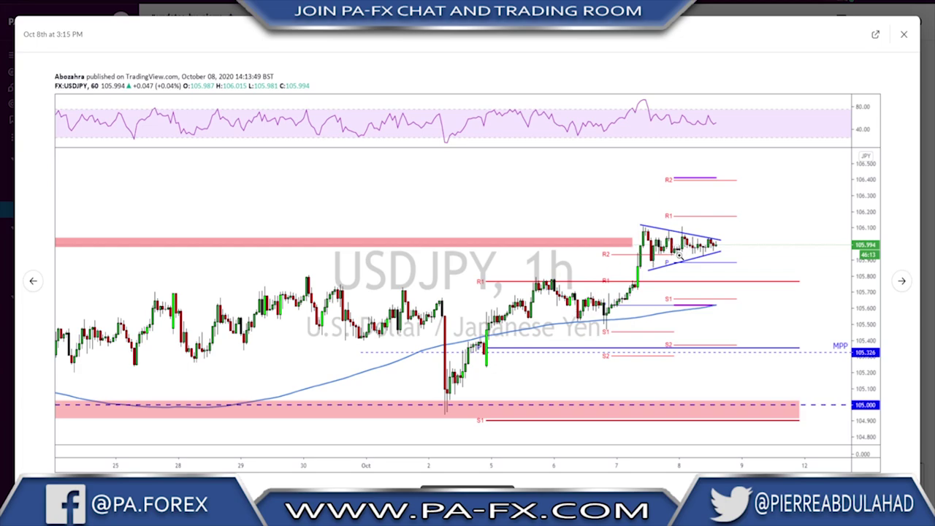
Switch back to TradingView and set the USDJPY chart to the 1-hour timeframe
key(alt+Tab)
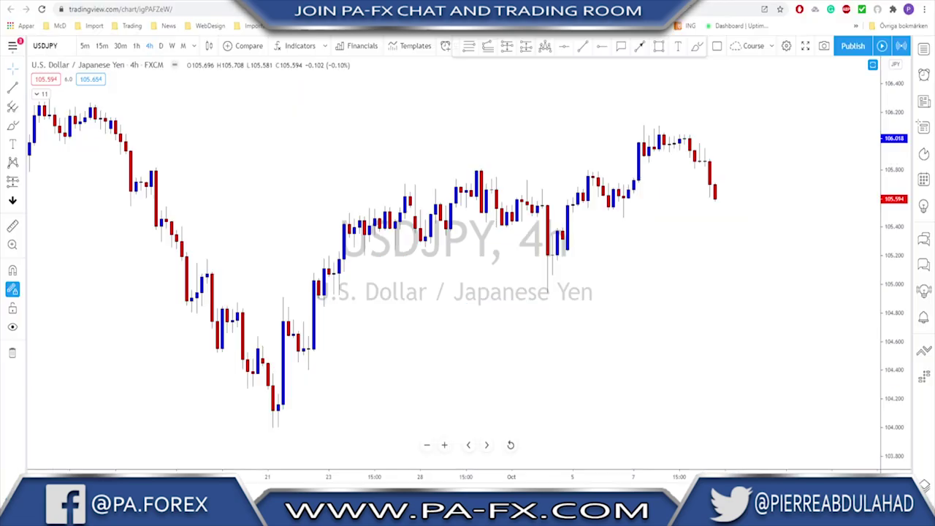
click(136, 45)
drag(567, 338, 600, 338)
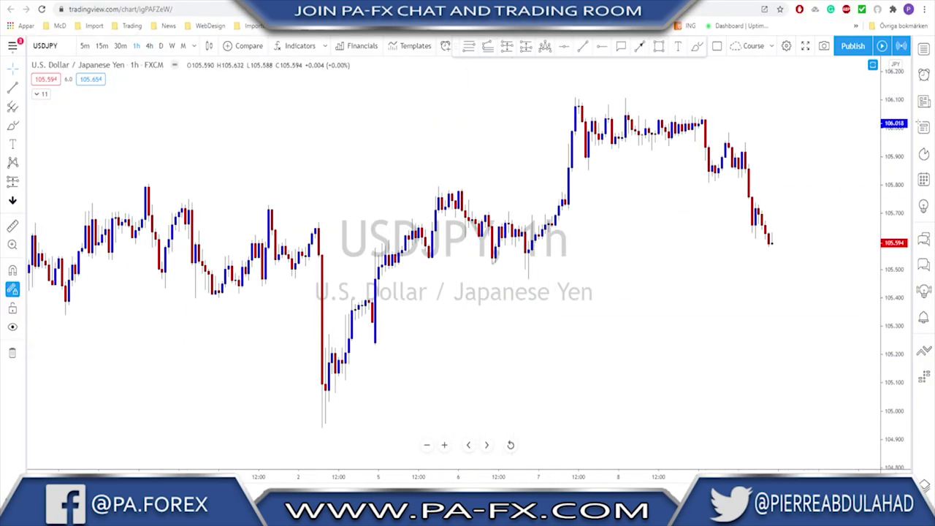
Mark the October 2 low, the October 5 high and the October 7 rally with freehand Brush strokes
click(697, 46)
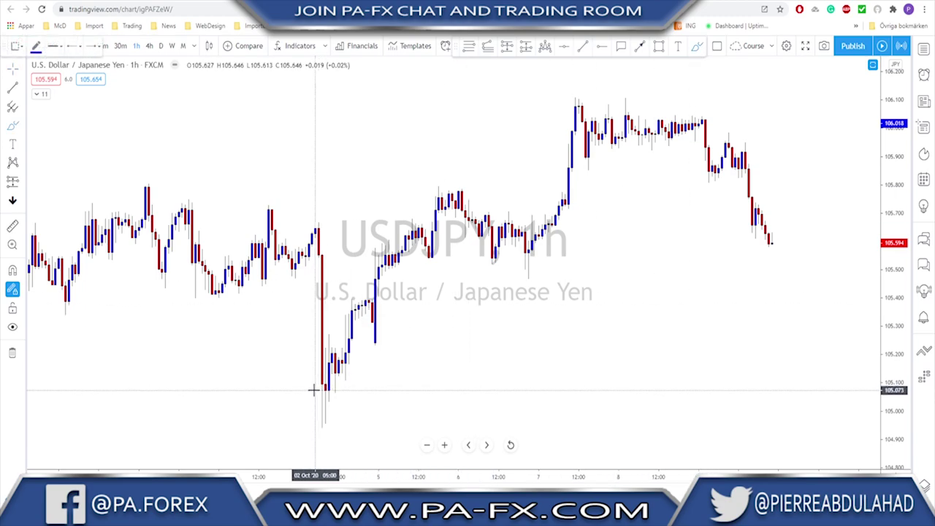
drag(312, 390, 386, 390)
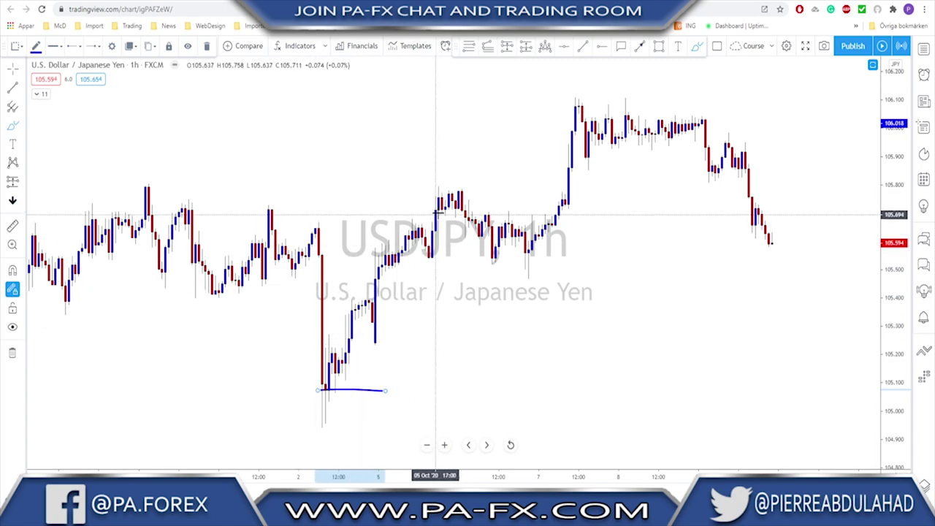
drag(435, 191, 482, 192)
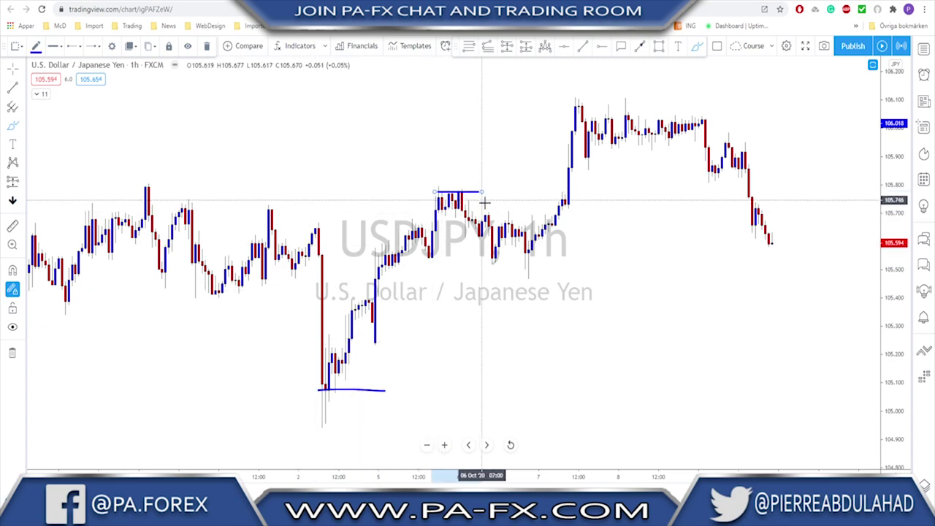
mouse_move(545, 238)
mouse_down()
mouse_move(569, 176)
mouse_move(579, 104)
mouse_up()
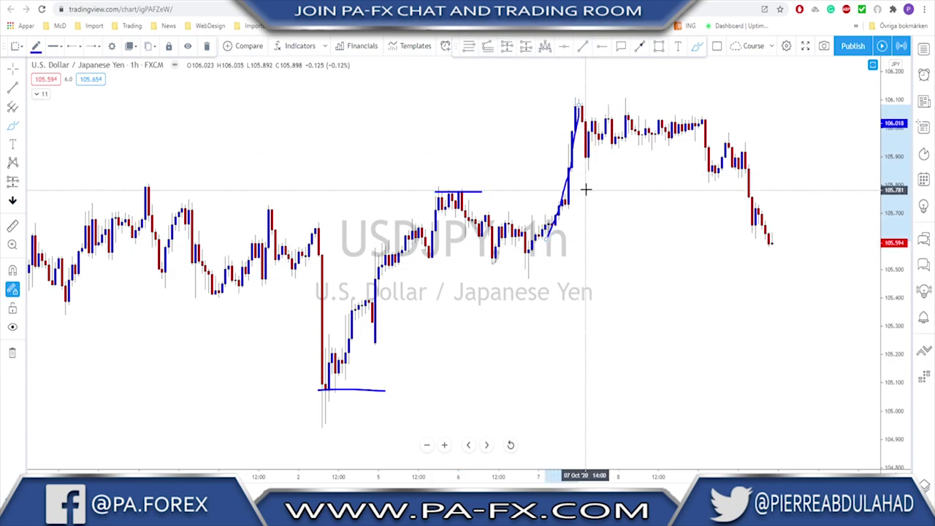
Undo the three brush strokes on the 1-hour chart
scroll(586, 187, up, 1)
key(ctrl+z)
key(ctrl+z)
key(ctrl+z)
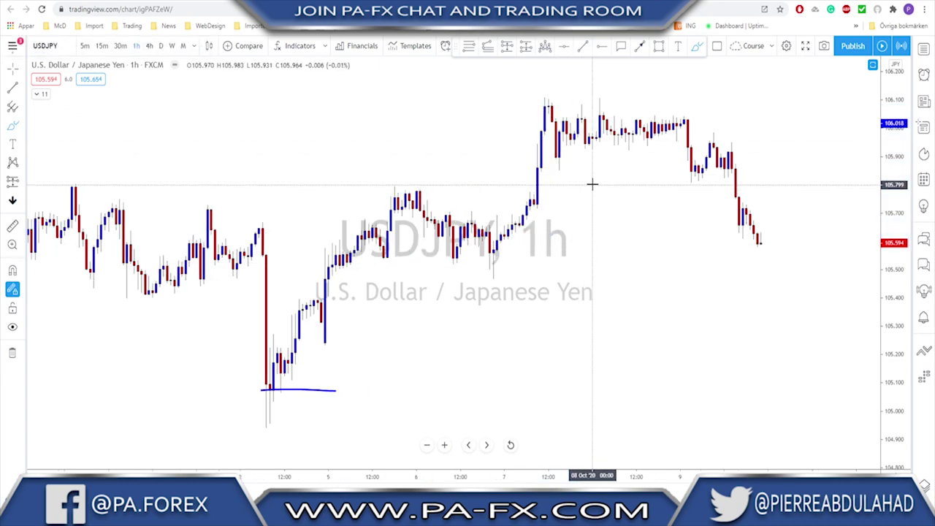
scroll(581, 162, down, 1)
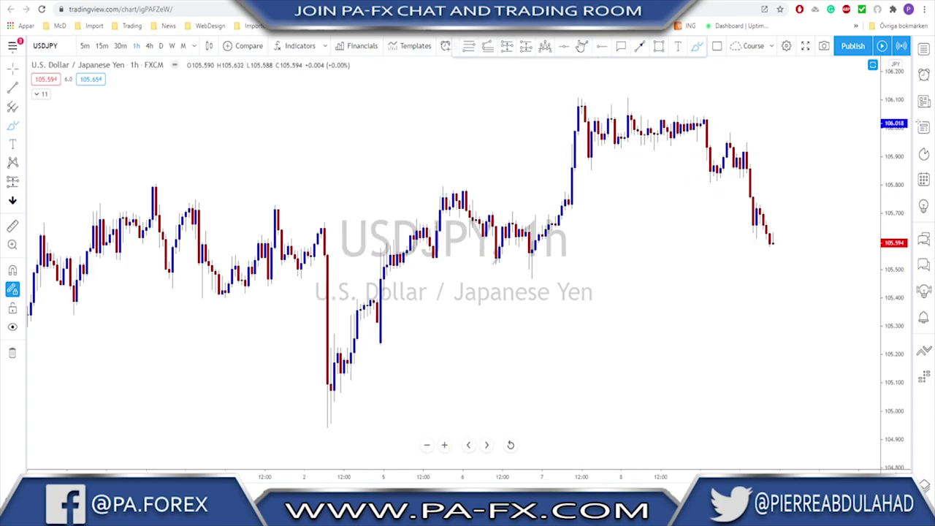
Draw trend lines along the October 7–9 flag's upper and lower edges, plus its pole from about 105.493 to 106.123
mouse_move(579, 94)
mouse_down()
mouse_move(722, 127)
mouse_move(708, 121)
mouse_move(717, 118)
mouse_up()
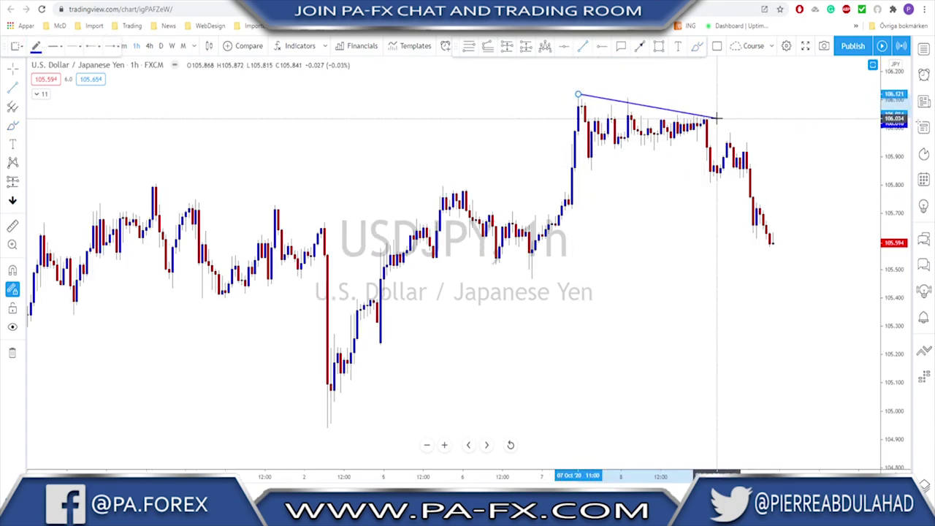
drag(590, 168, 717, 130)
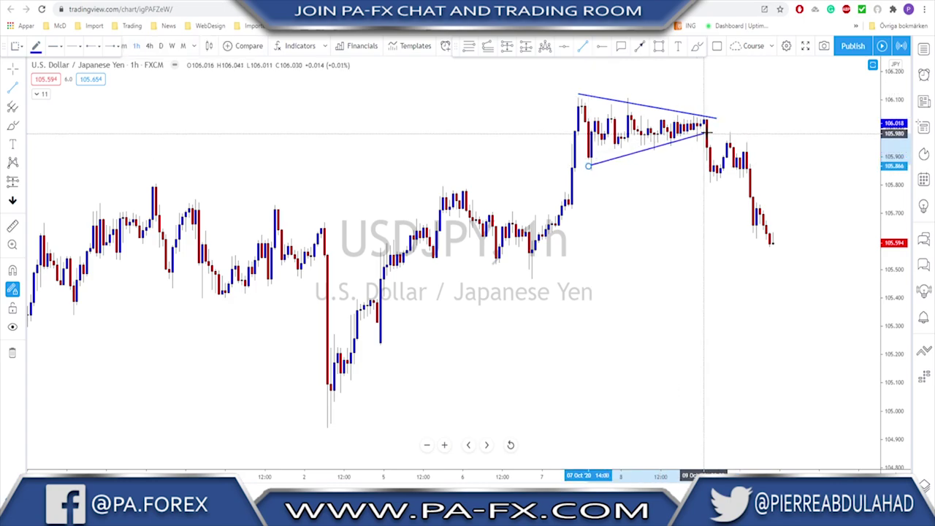
mouse_move(532, 272)
mouse_down()
mouse_move(601, 96)
mouse_move(582, 99)
mouse_up()
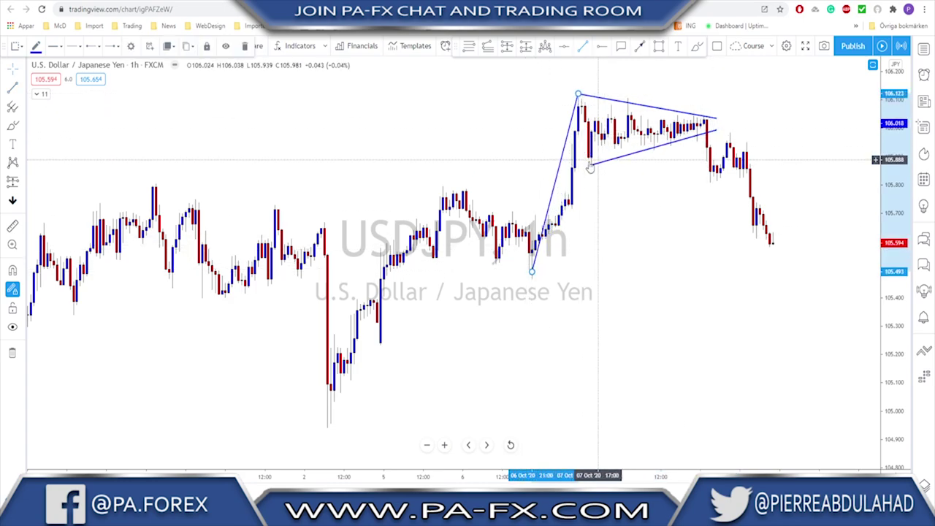
scroll(660, 208, down, 2)
scroll(660, 208, up, 1)
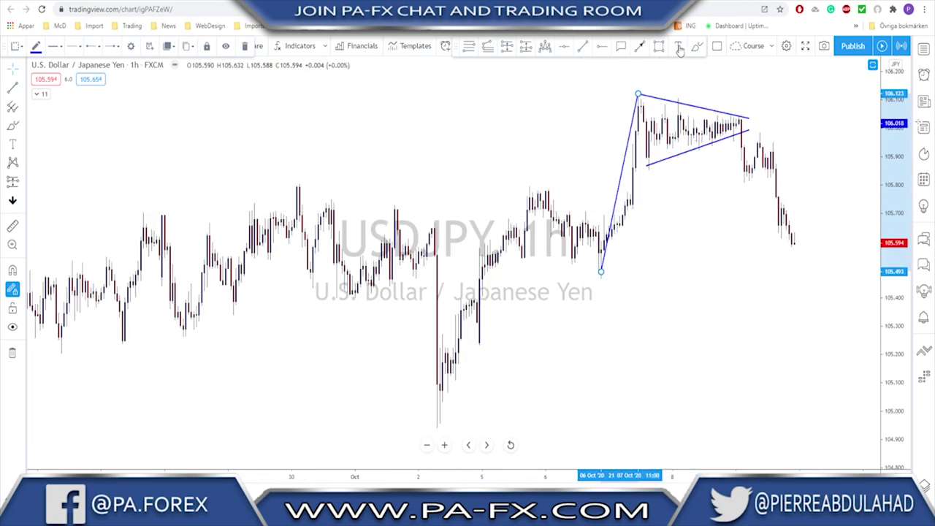
Sketch a bullish breakout scenario with red arrows rising from the flag, pulling back to its upper edge and continuing higher
click(640, 46)
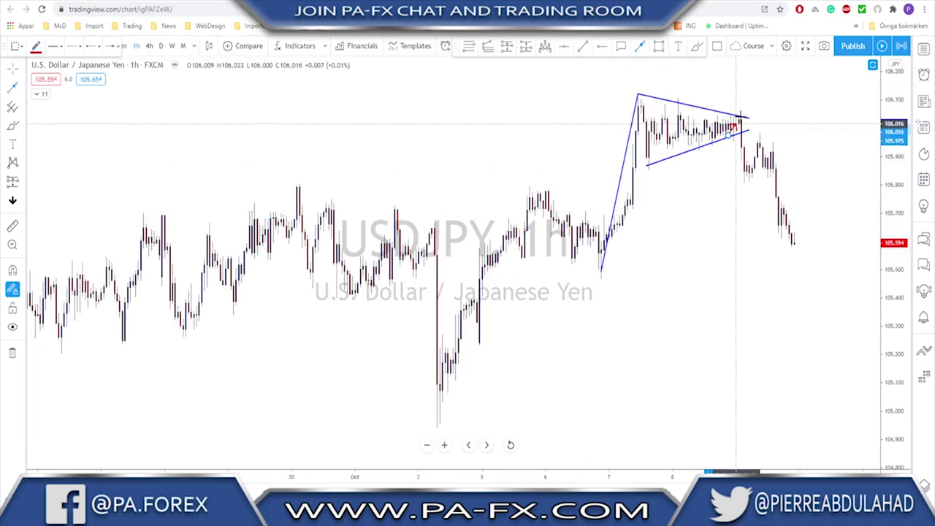
drag(733, 133, 744, 96)
click(752, 114)
click(752, 114)
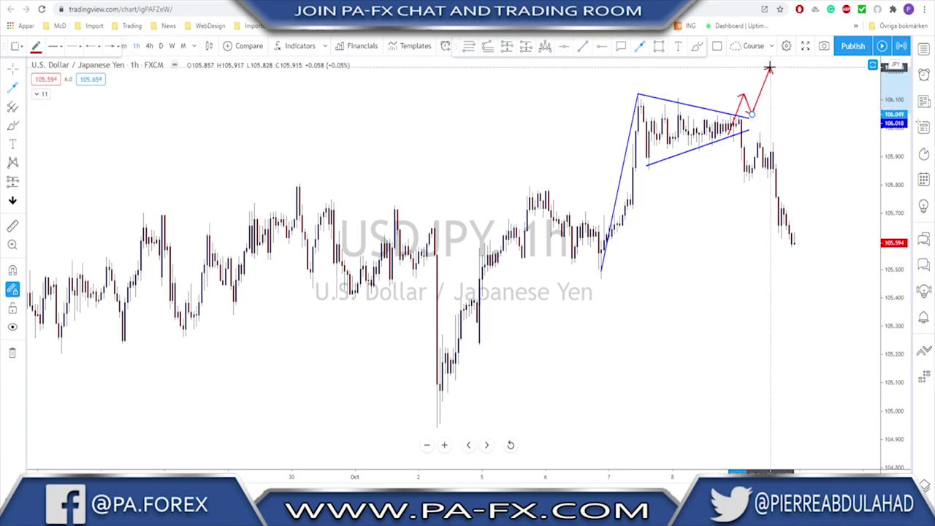
click(771, 68)
Undo the breakout arrows and the flag's trend lines
key(ctrl+z)
key(ctrl+z)
key(ctrl+z)
key(ctrl+z)
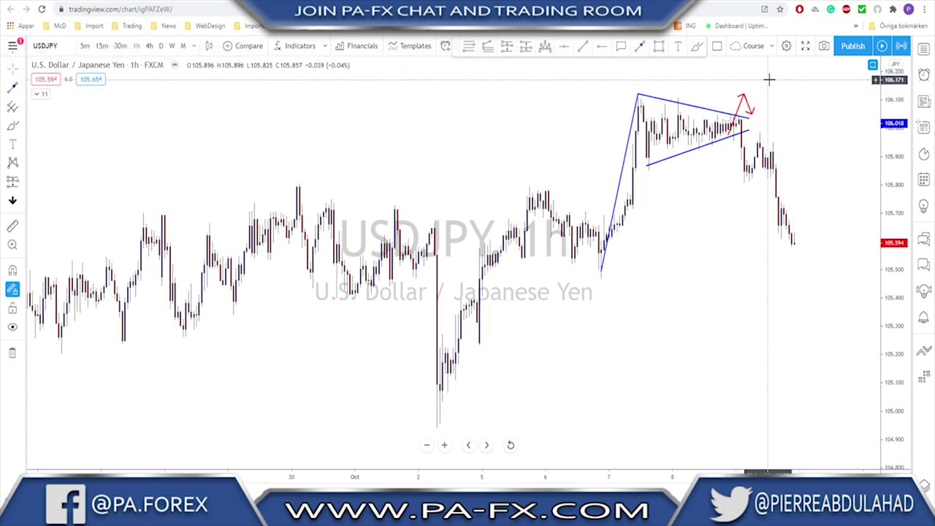
key(ctrl+z)
key(ctrl+z)
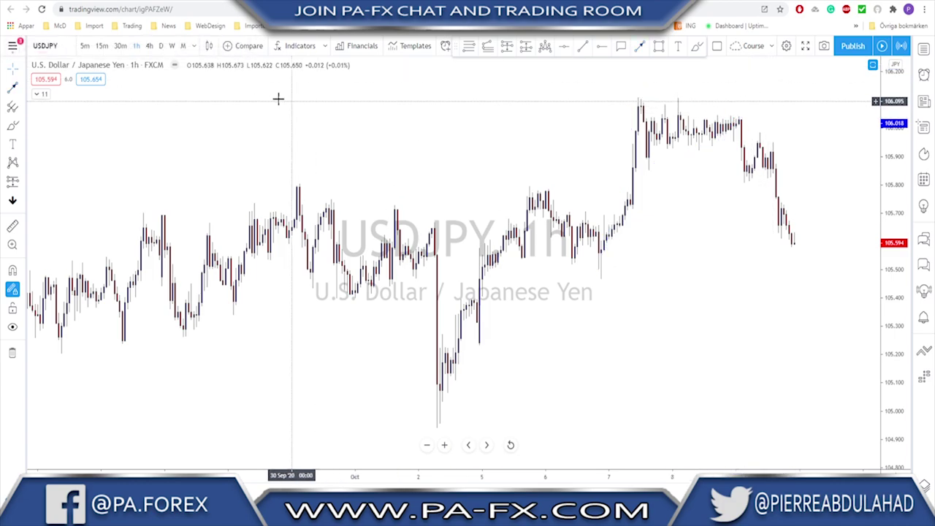
Switch to the daily timeframe and draw a rectangle zone from about 106.187 to 105.995, starting at 30 April and extending past the latest candle
click(161, 46)
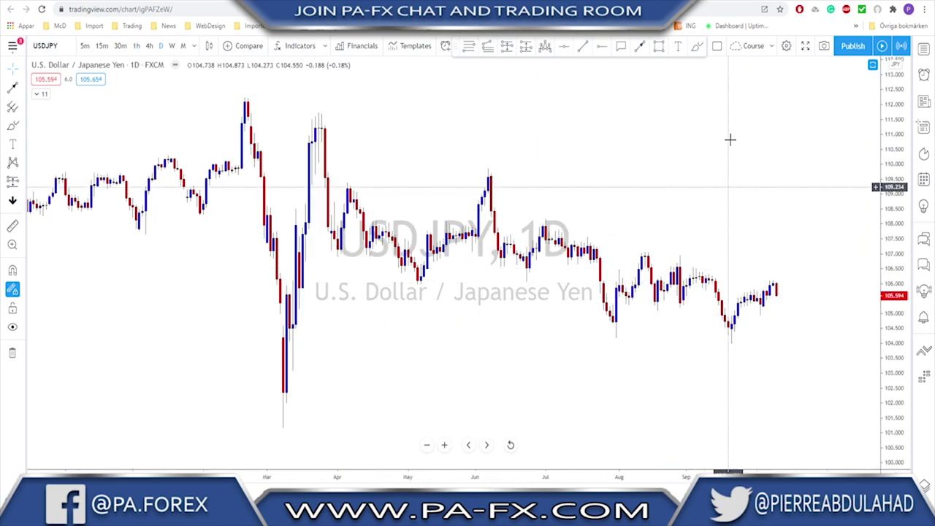
click(697, 46)
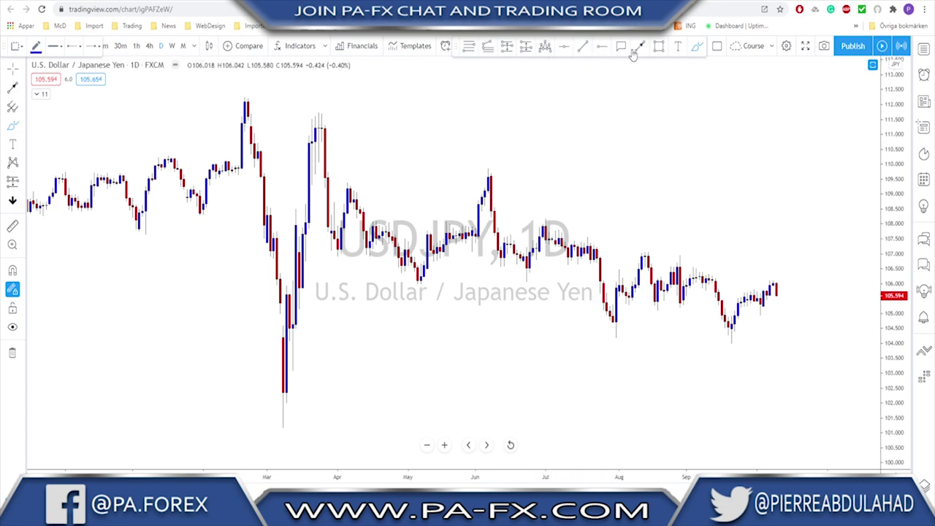
click(657, 47)
click(404, 278)
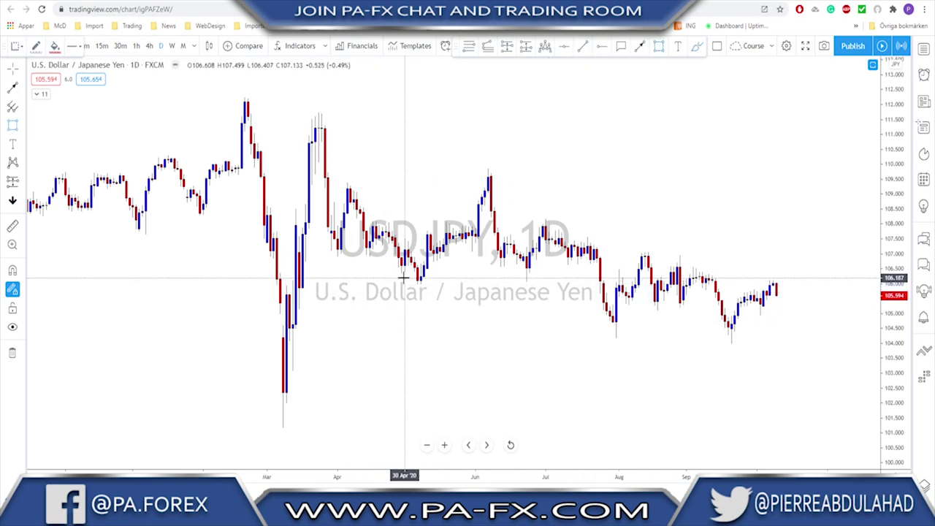
click(868, 284)
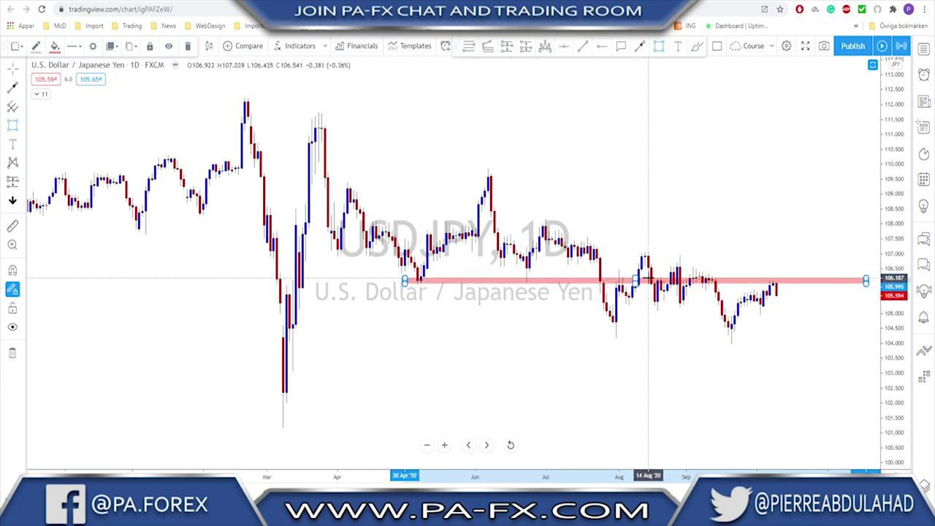
scroll(696, 278, up, 2)
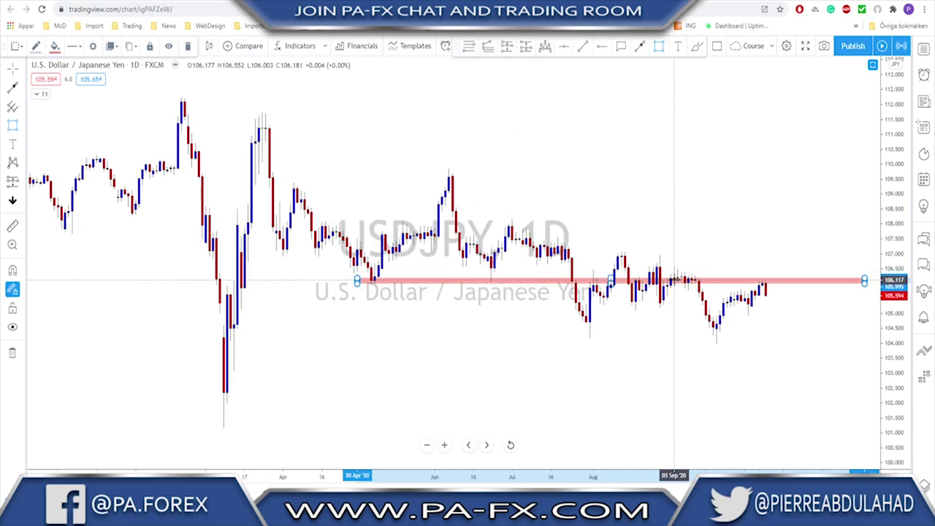
Circle the early-September candles at the rectangle zone with the Brush and undo the circle
click(698, 45)
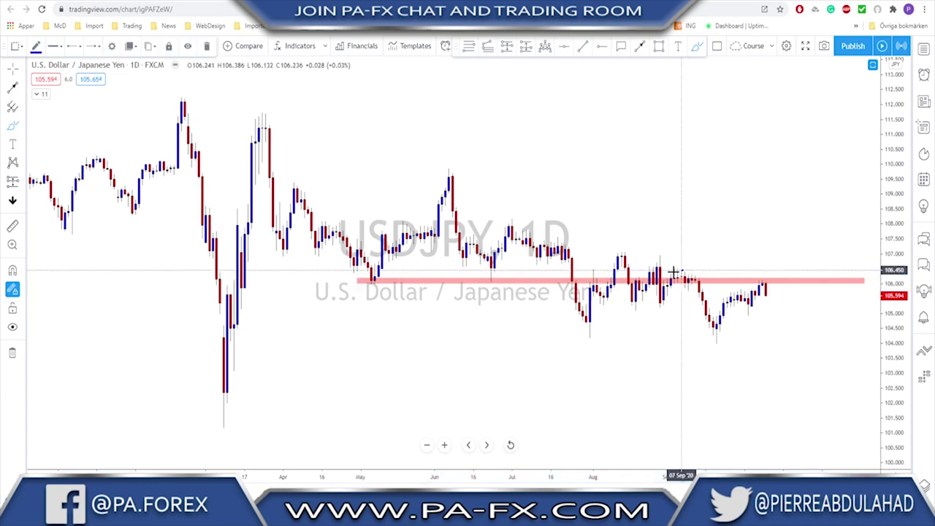
mouse_move(703, 276)
mouse_down()
mouse_move(674, 272)
mouse_move(695, 279)
mouse_up()
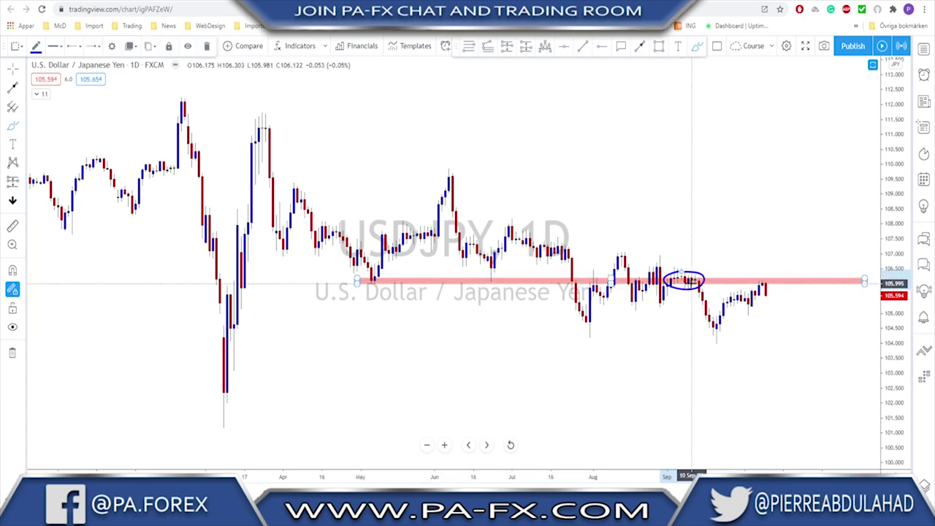
key(ctrl+z)
Trace the zigzag rise from the September low to the rectangle zone with the Brush and undo the stroke
scroll(676, 320, up, 1)
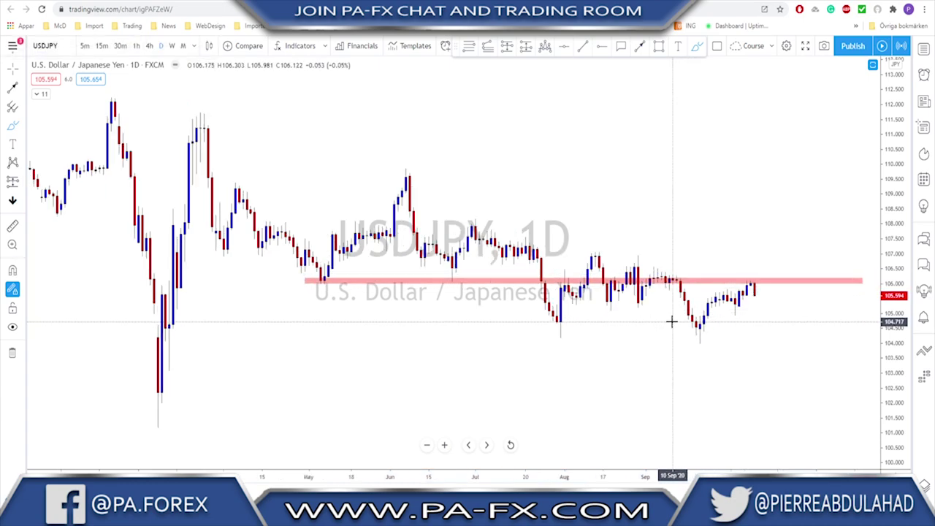
scroll(675, 320, up, 4)
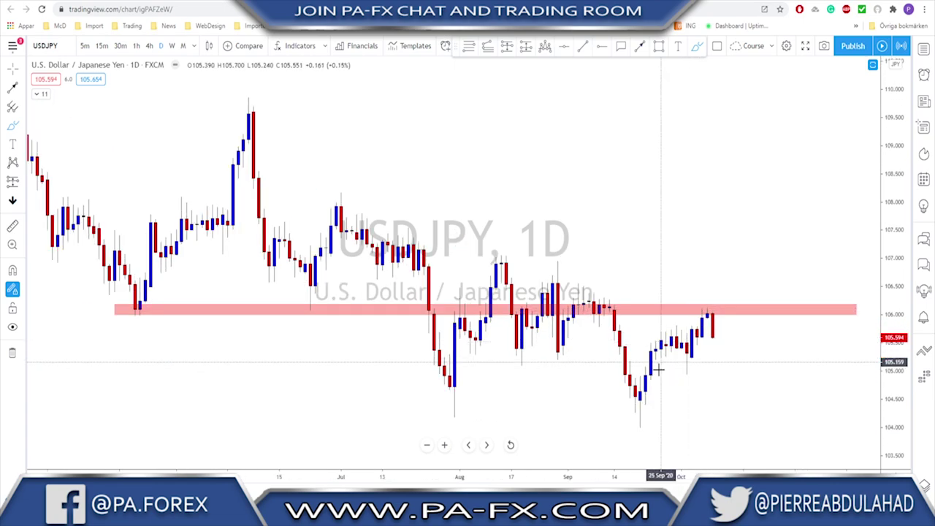
mouse_move(640, 422)
mouse_down()
mouse_move(676, 340)
mouse_move(687, 368)
mouse_up()
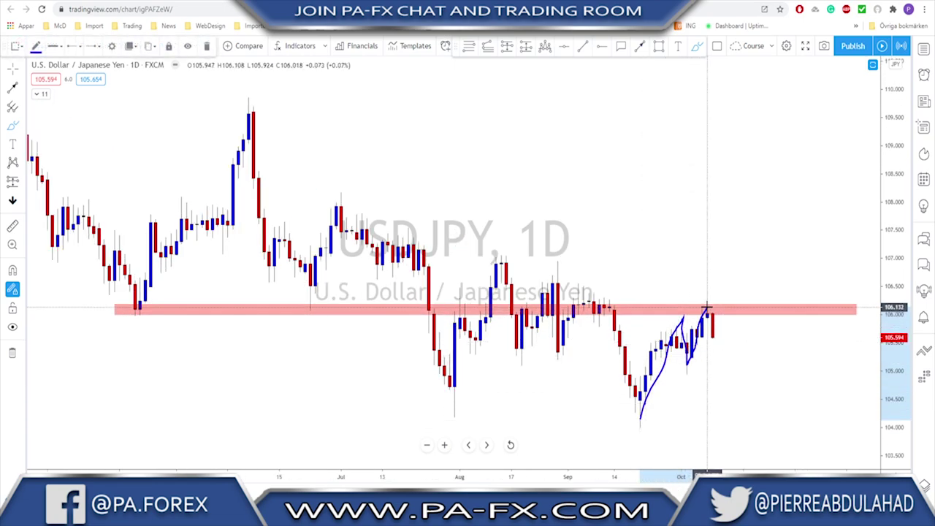
key(ctrl+z)
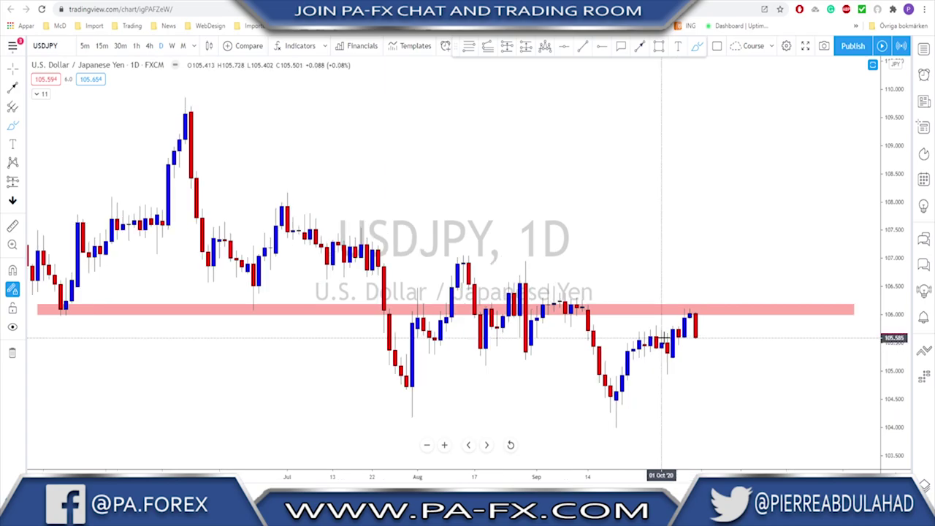
Draw a freehand downward arrow along the declining highs from the March peak to the latest candles
scroll(643, 322, down, 3)
scroll(387, 162, up, 5)
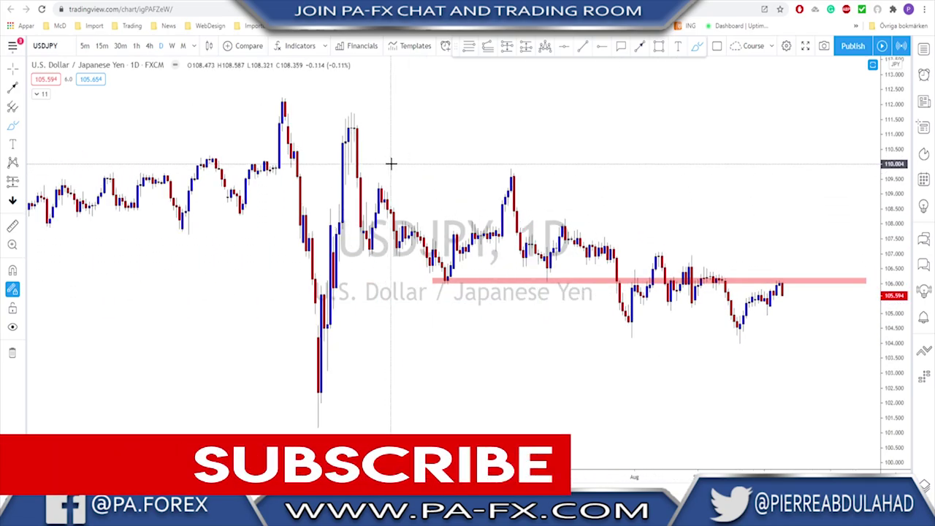
mouse_move(466, 98)
mouse_down()
mouse_move(734, 208)
mouse_move(825, 266)
mouse_move(832, 245)
mouse_up()
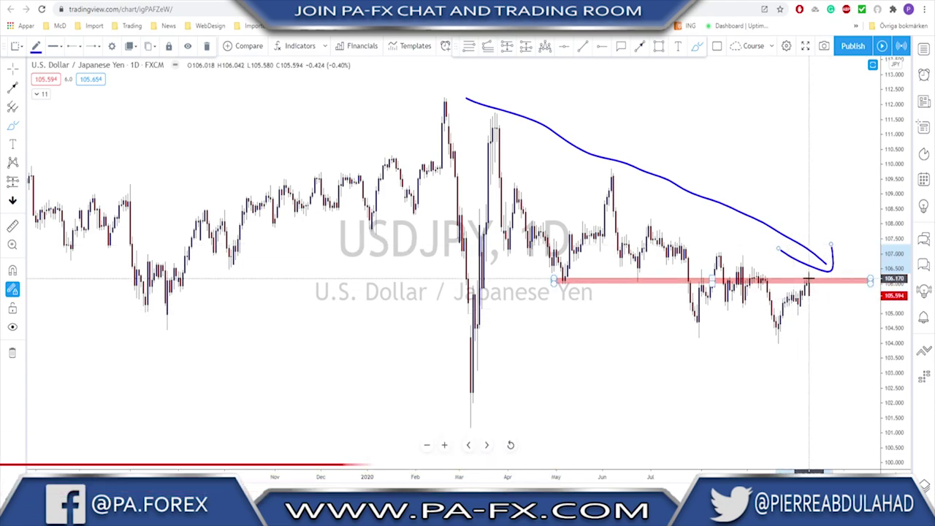
click(809, 279)
Undo the downtrend arrow and the rectangle zone on the daily chart
key(ctrl+z)
key(ctrl+z)
key(ctrl+z)
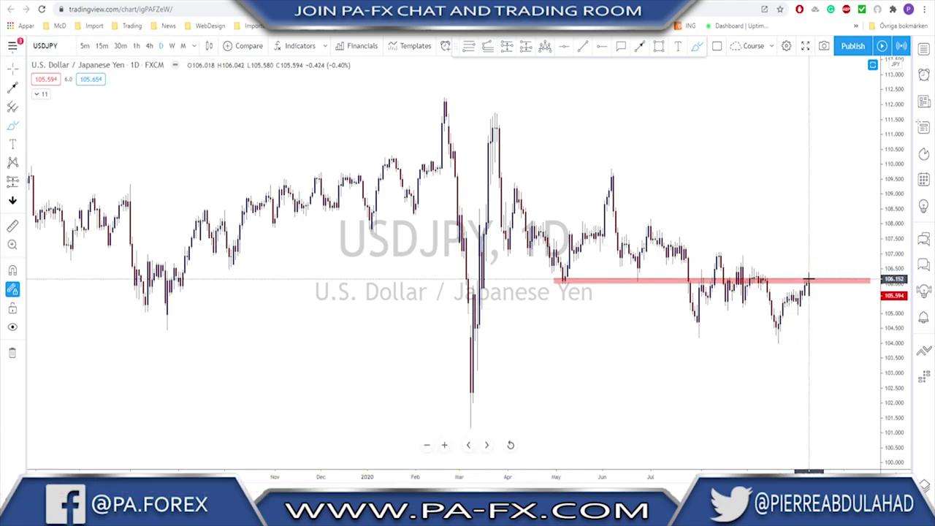
scroll(627, 334, up, 3)
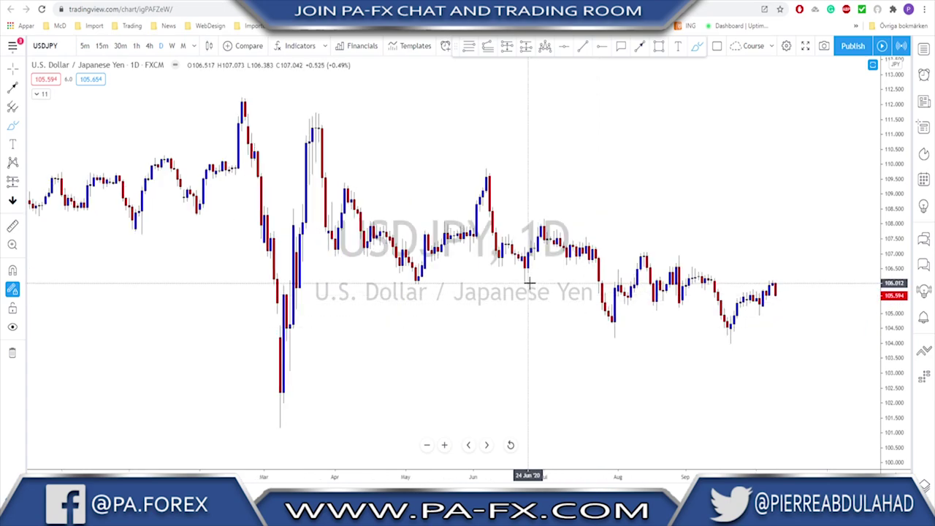
Return the USDJPY chart from the daily to the 1-hour timeframe
scroll(528, 280, up, 3)
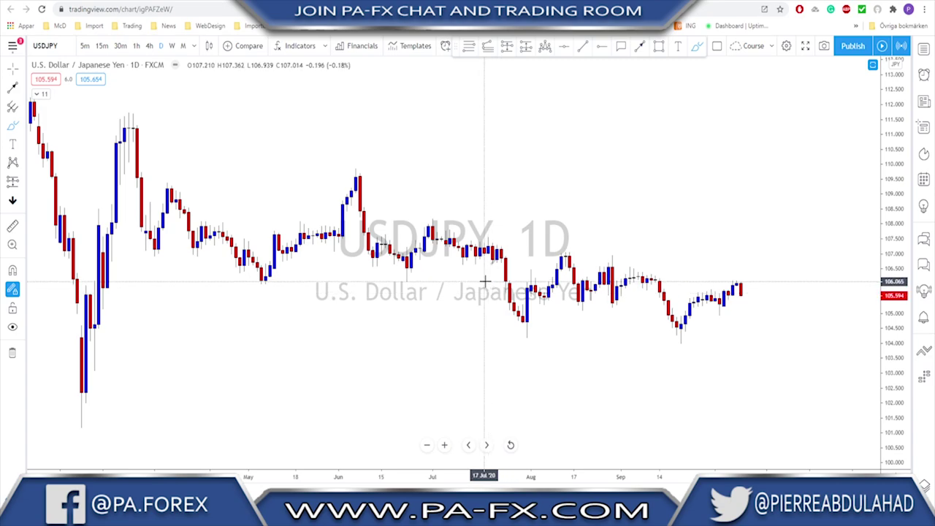
click(138, 46)
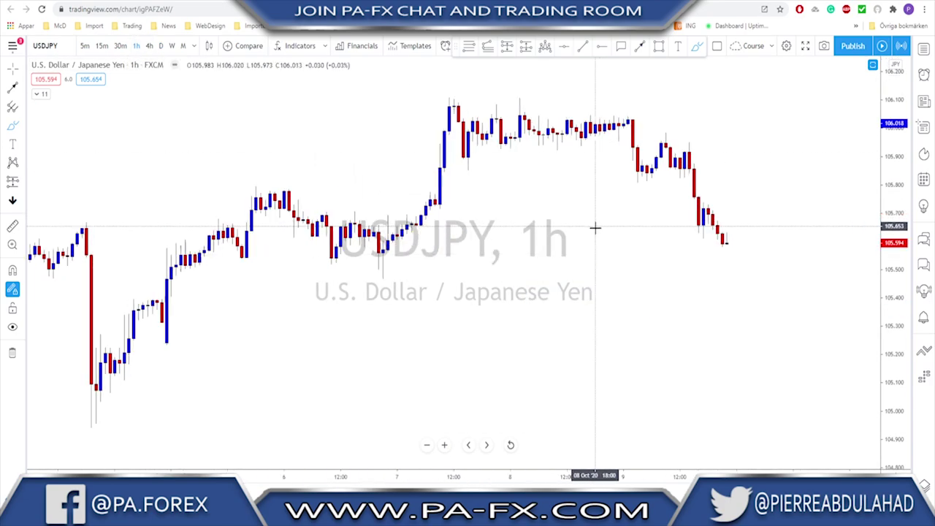
Draw two converging trendlines along the highs and lows of the 7–9 October consolidation, and close the shared 1-hour chart image
scroll(596, 228, down, 3)
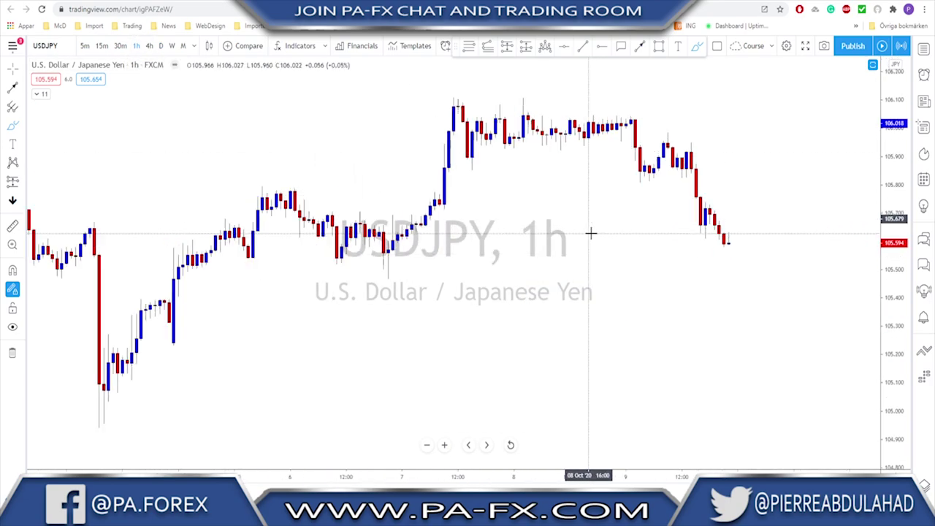
click(583, 46)
drag(564, 96, 713, 117)
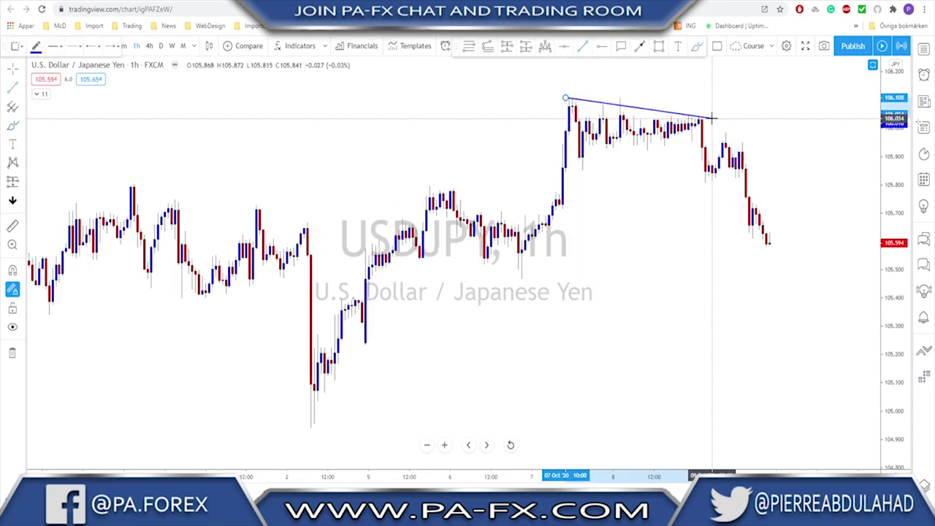
mouse_move(579, 170)
mouse_down()
mouse_move(699, 125)
mouse_move(712, 133)
mouse_up()
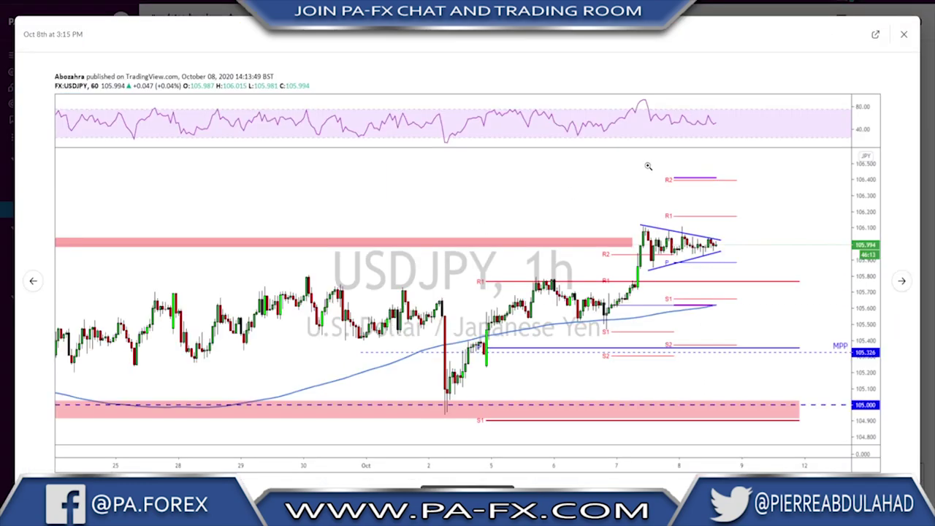
click(904, 34)
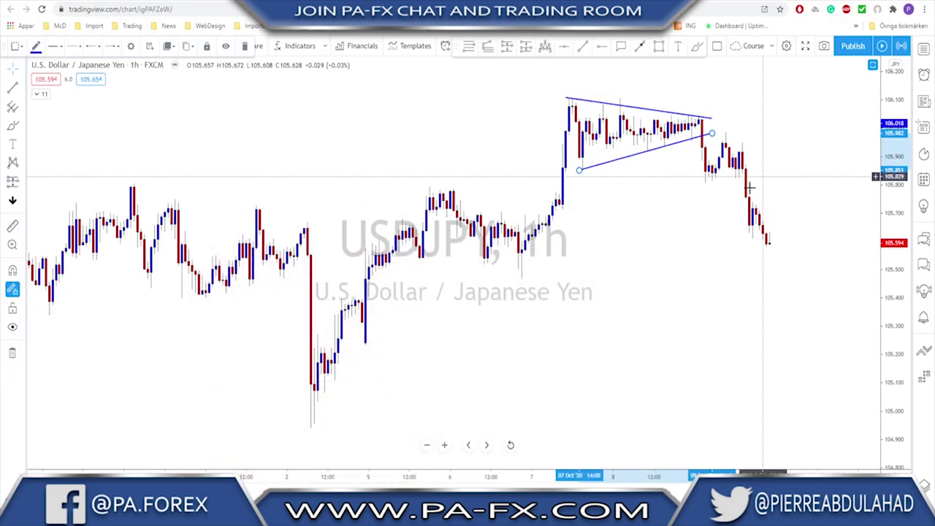
Circle the last candles inside the converging trendlines with the Brush and delete the circle
scroll(660, 146, up, 1)
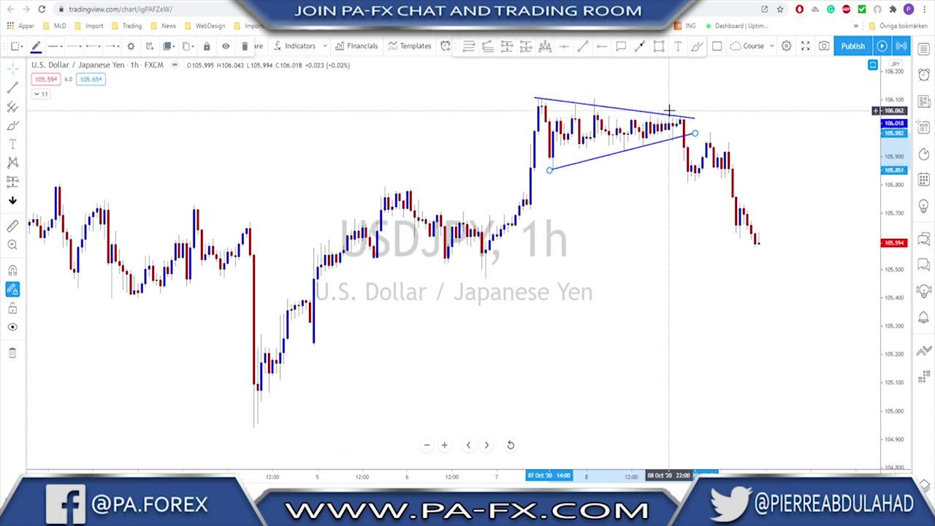
click(698, 46)
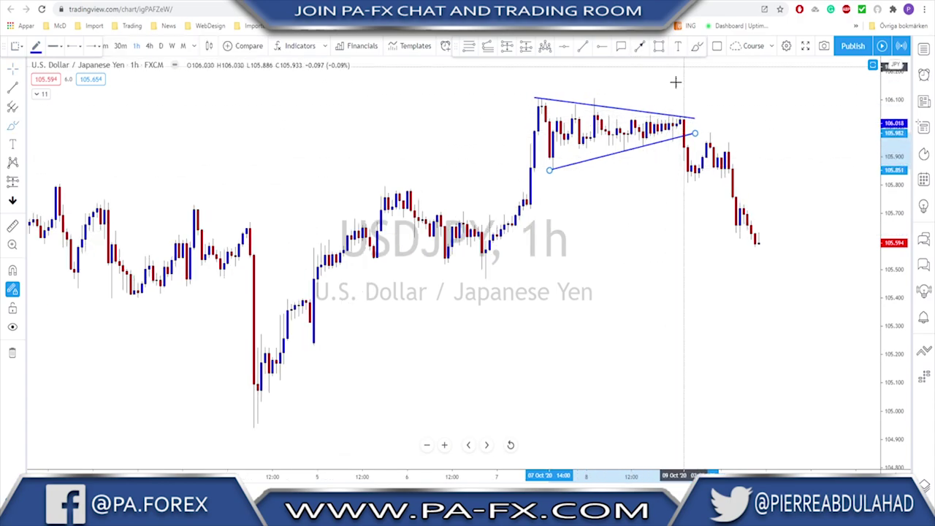
mouse_move(661, 114)
mouse_down()
mouse_move(679, 137)
mouse_move(655, 115)
mouse_up()
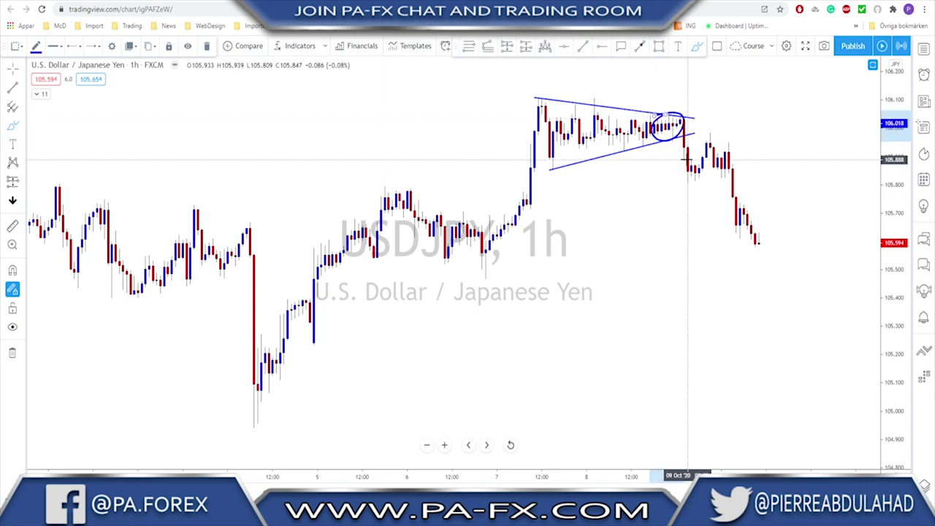
key(Delete)
Brush a short upward stroke from the last candles inside the pattern and circle the 8 October high at the upper trendline
scroll(621, 138, down, 1)
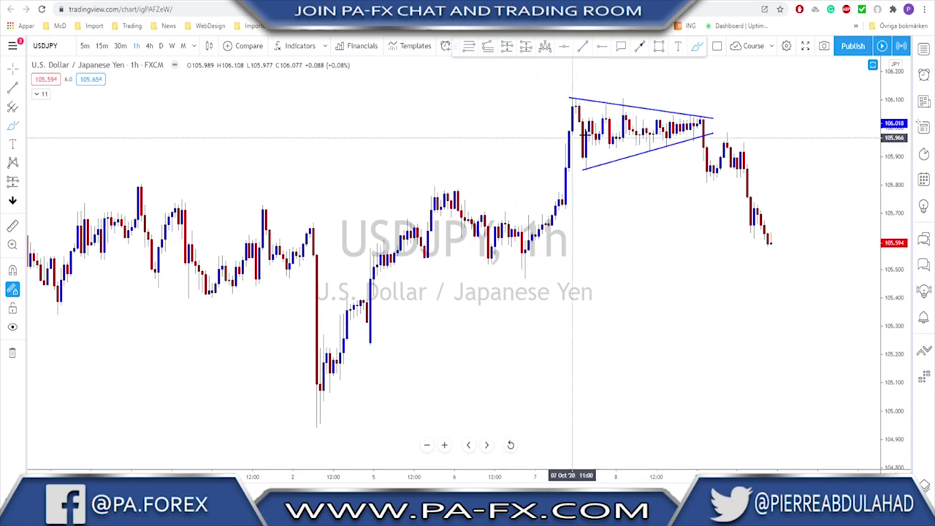
scroll(572, 137, up, 1)
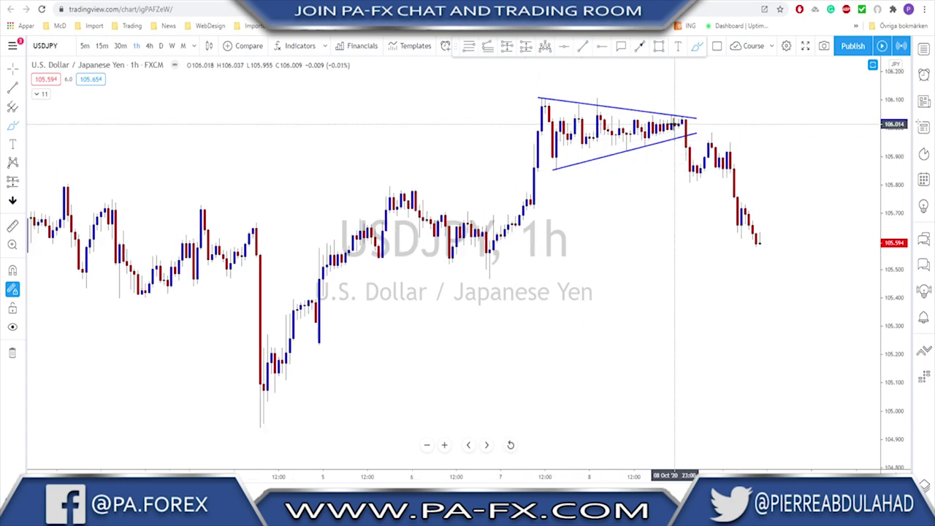
drag(672, 126, 675, 102)
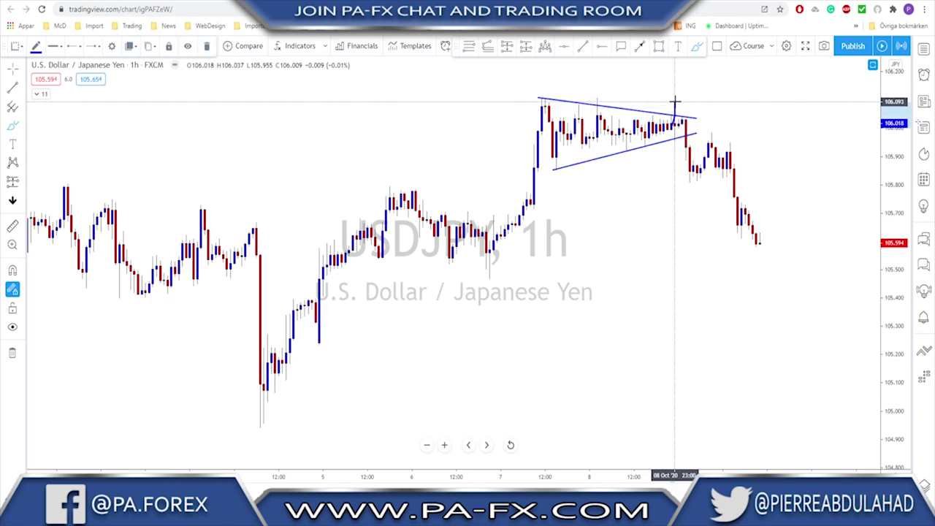
click(596, 104)
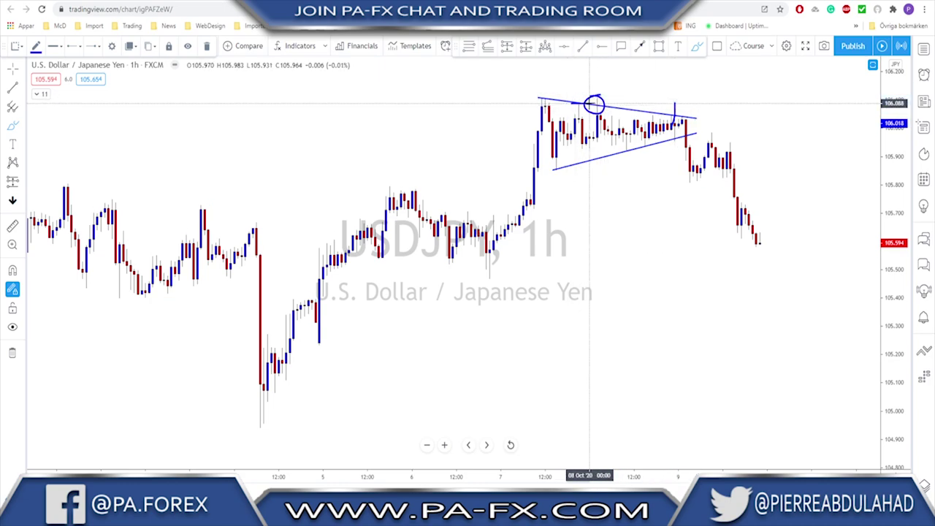
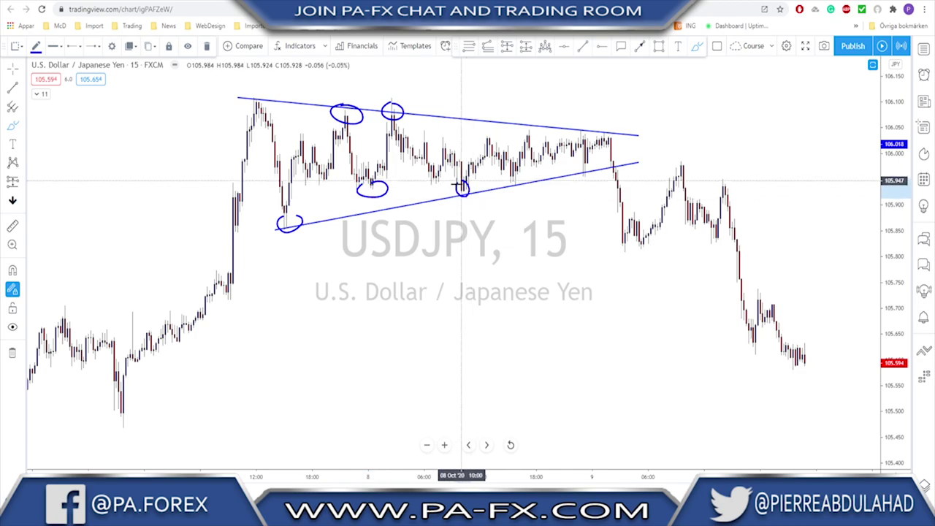
Circle the remaining trendline touches on the 15-minute chart and brush one upward and one downward breakout stroke near the apex
mouse_move(529, 121)
mouse_down()
mouse_move(526, 139)
mouse_move(528, 125)
mouse_up()
mouse_move(584, 163)
mouse_down()
mouse_move(580, 176)
mouse_move(584, 165)
mouse_up()
drag(581, 125, 602, 129)
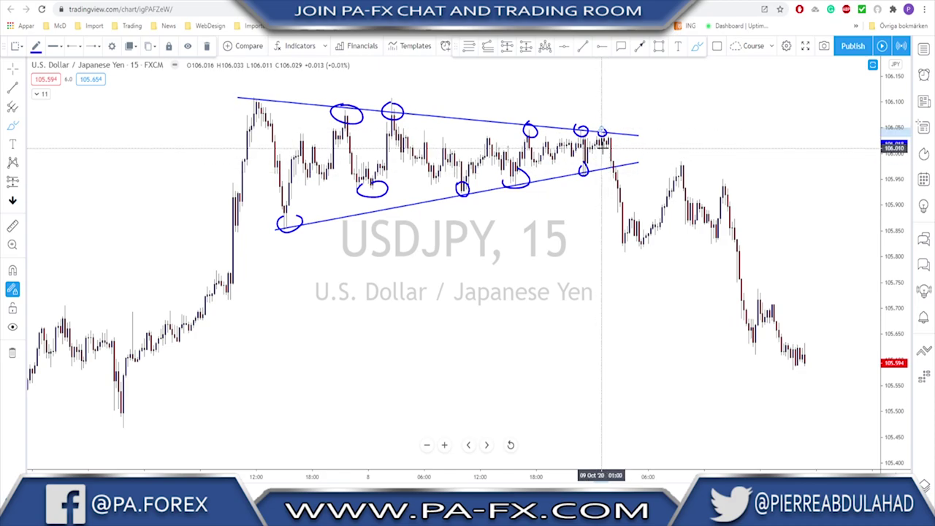
drag(606, 143, 606, 95)
drag(609, 140, 621, 198)
Undo all Brush circles and breakout strokes around the converging trendlines
key(ctrl+z)
key(ctrl+z)
key(ctrl+z)
key(ctrl+z)
key(ctrl+z)
key(ctrl+z)
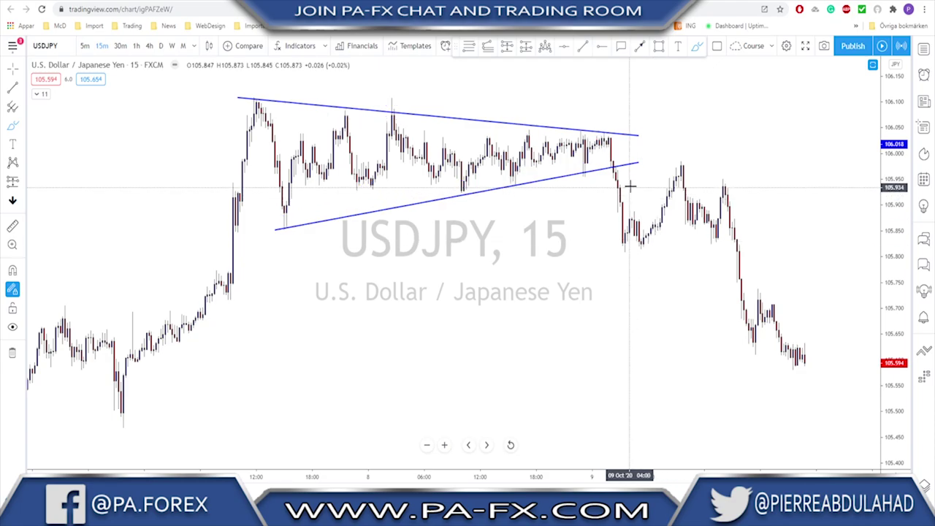
Mark the 9 October break just below the lower trendline with two short horizontal Brush strokes, removing each one
scroll(631, 187, down, 1)
scroll(629, 193, up, 1)
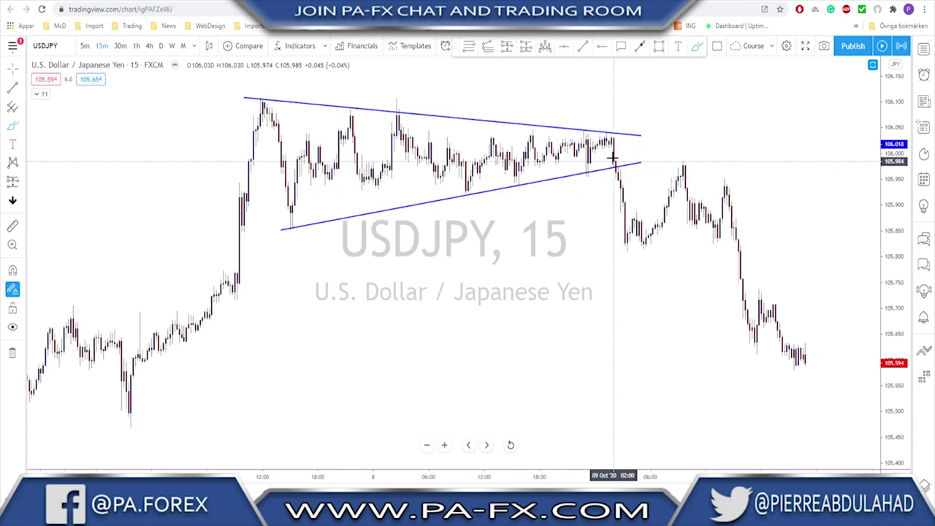
drag(613, 179, 648, 176)
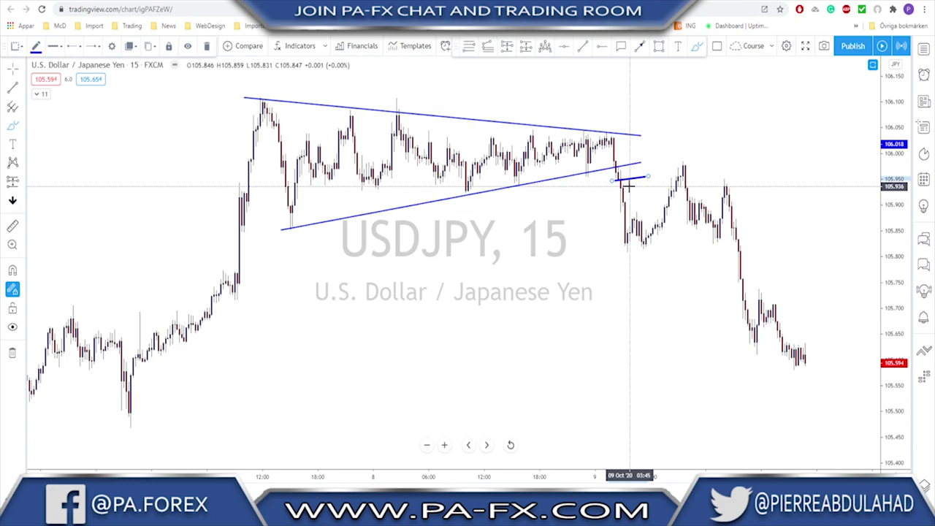
key(Delete)
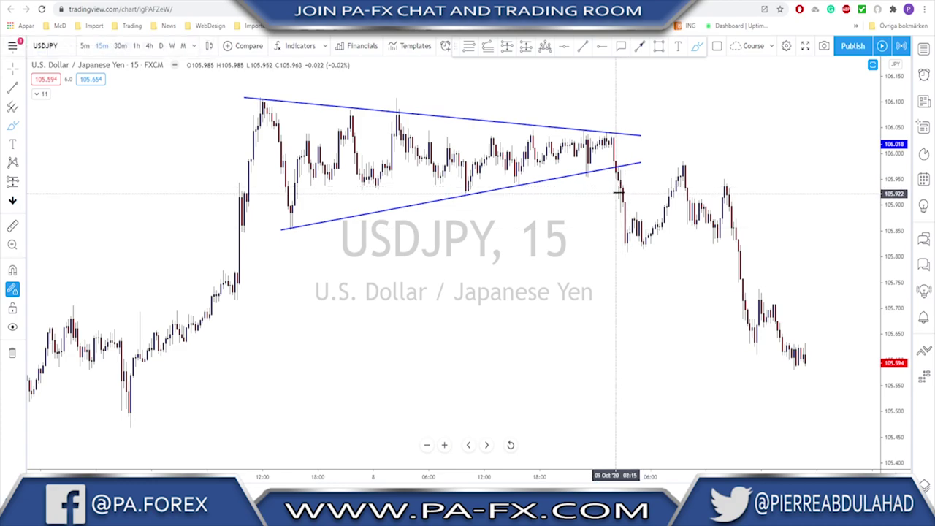
drag(616, 188, 665, 187)
key(ctrl)
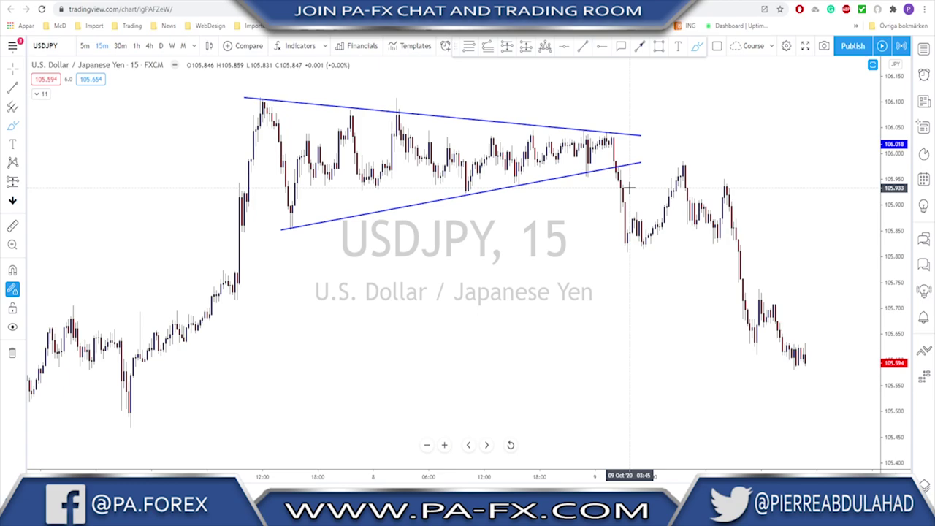
Trace the 9 October drop from the pattern's apex through the lower trendline with the Brush and delete the stroke
scroll(629, 188, down, 2)
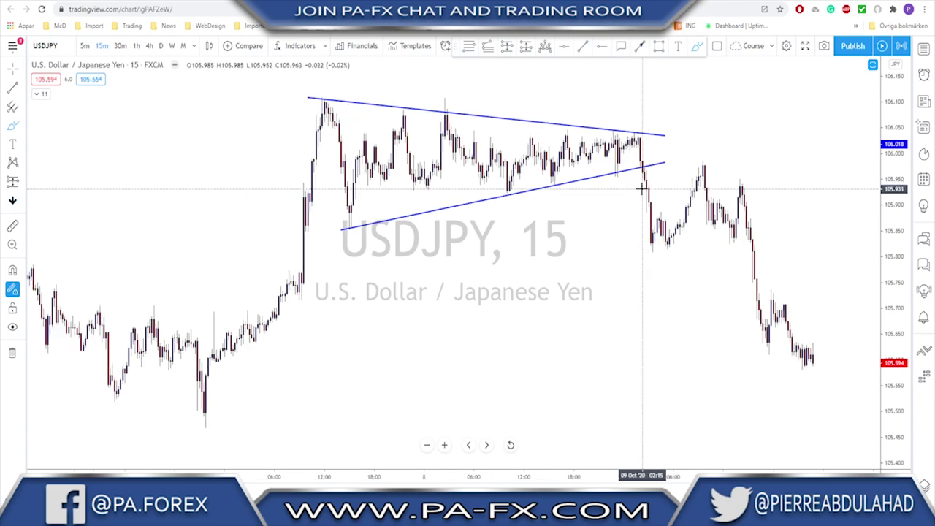
scroll(641, 188, up, 1)
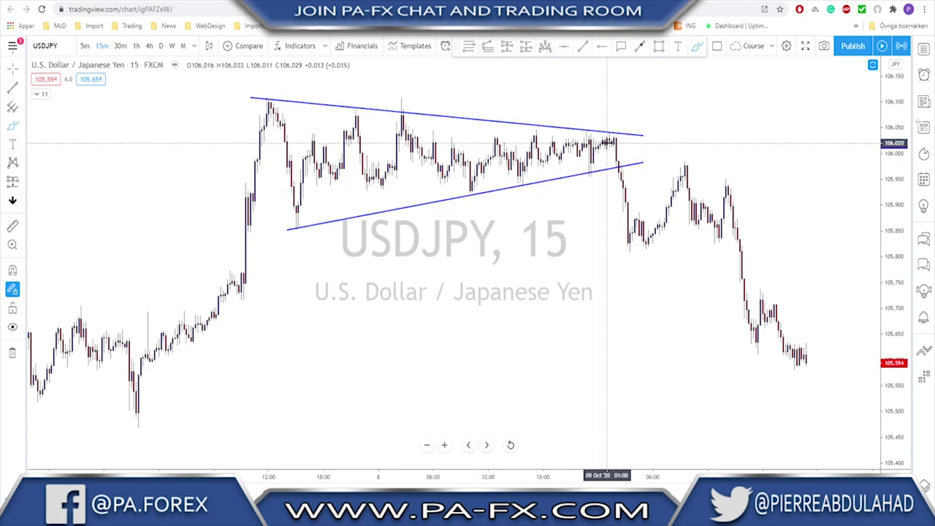
drag(618, 139, 628, 235)
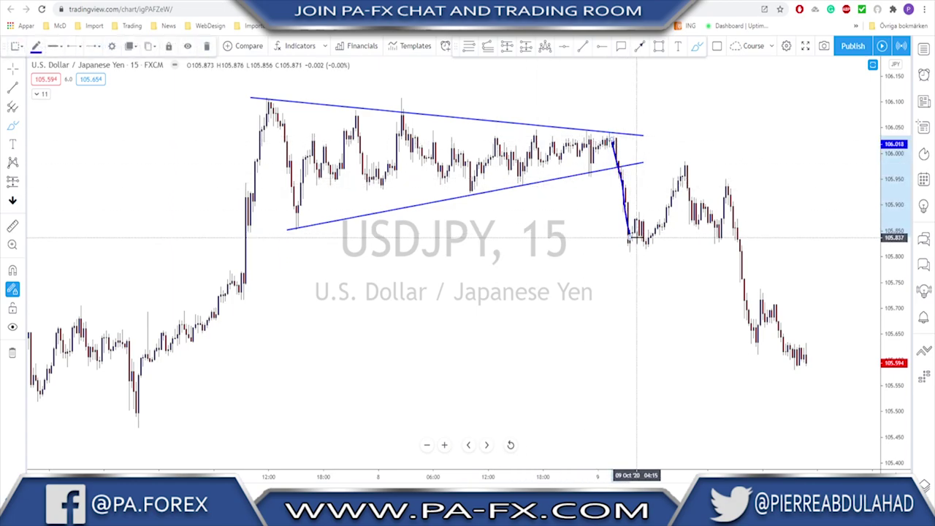
key(Delete)
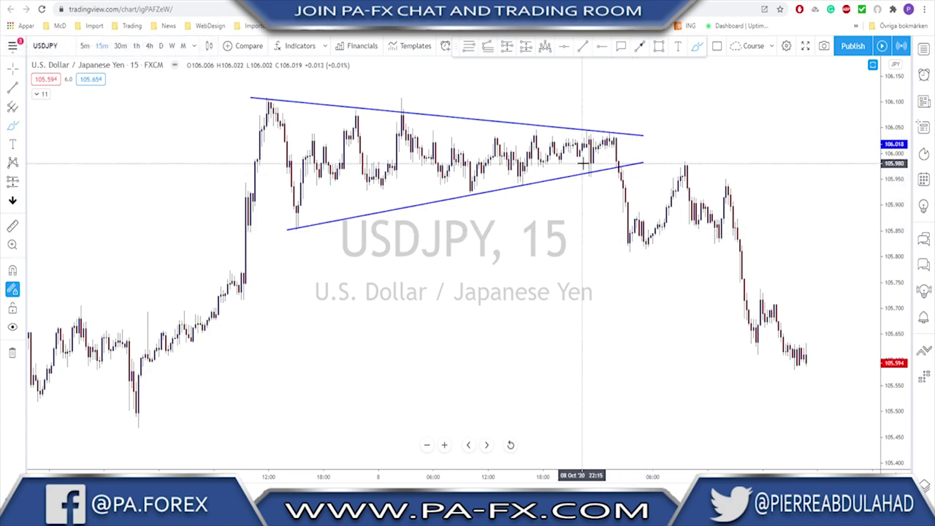
Draw a rectangle zone from 105.921 to 105.951, starting at 07 Oct 15:30 and extending past the 9 October retests
click(658, 47)
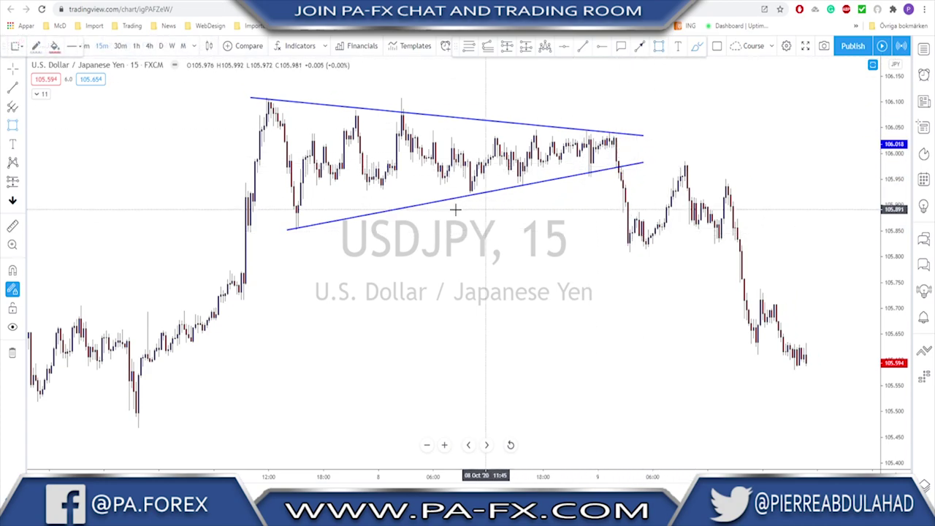
mouse_move(300, 186)
mouse_down()
mouse_move(344, 199)
mouse_move(627, 198)
mouse_move(767, 192)
mouse_move(772, 179)
mouse_up()
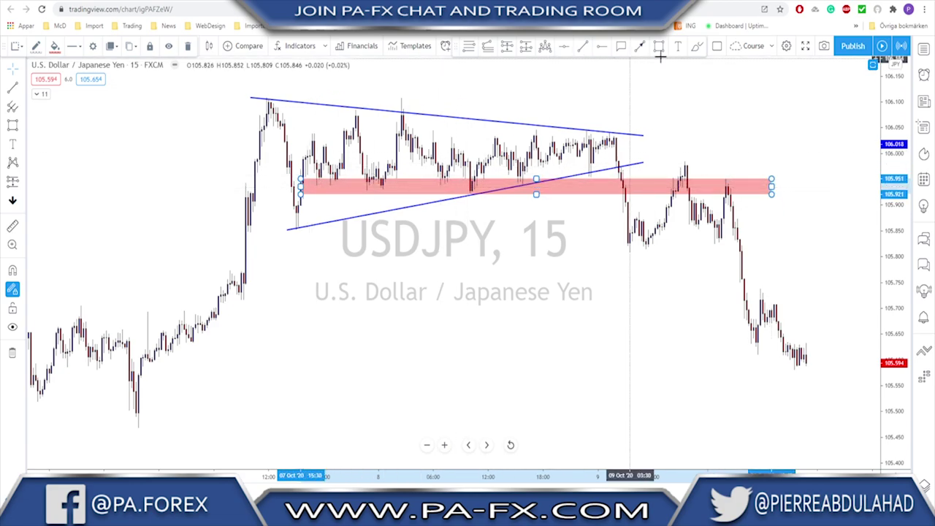
Circle the lows that touch the rectangle zone before the breakdown with the Brush
click(697, 46)
mouse_move(341, 179)
mouse_down()
mouse_move(395, 184)
mouse_move(379, 183)
mouse_up()
mouse_move(469, 187)
mouse_down()
mouse_move(478, 186)
mouse_move(465, 187)
mouse_up()
drag(440, 177, 443, 177)
drag(523, 178, 521, 179)
drag(593, 174, 599, 173)
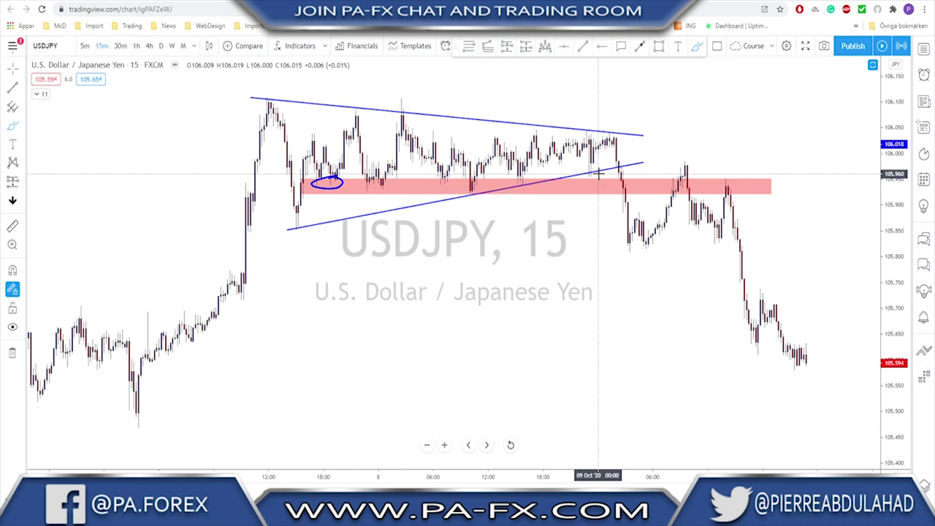
Delete the lower and upper trendlines of the consolidation pattern
click(418, 208)
key(Delete)
click(468, 124)
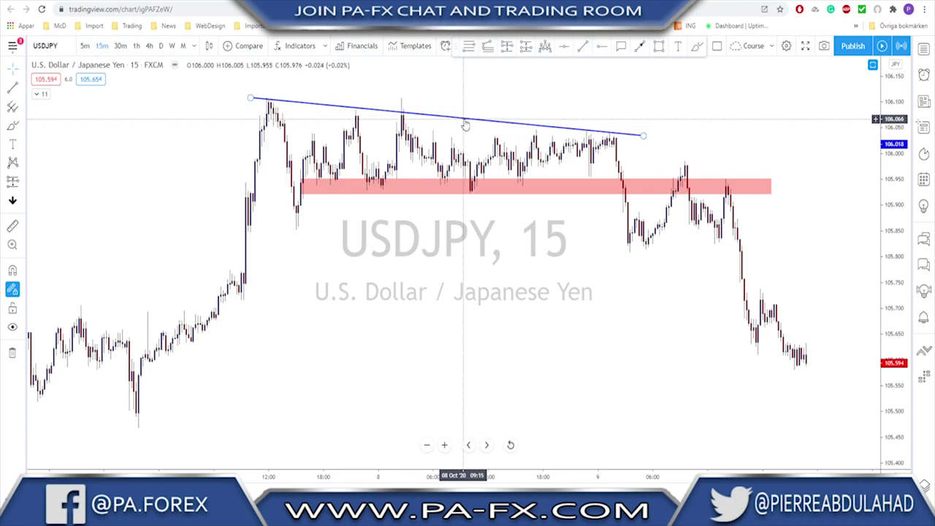
key(Delete)
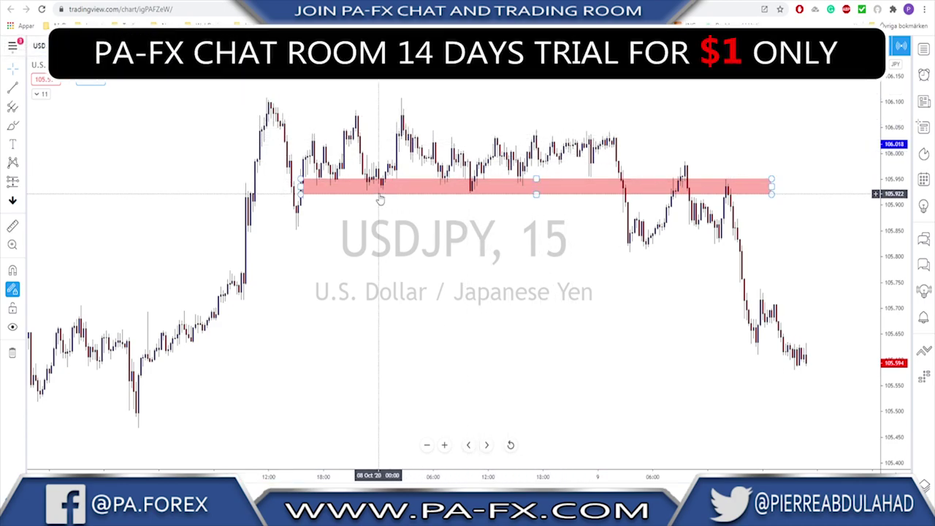
Circle the 7 October low below the zone and trace the 9 October drop through it with the Brush, removing both strokes
click(12, 125)
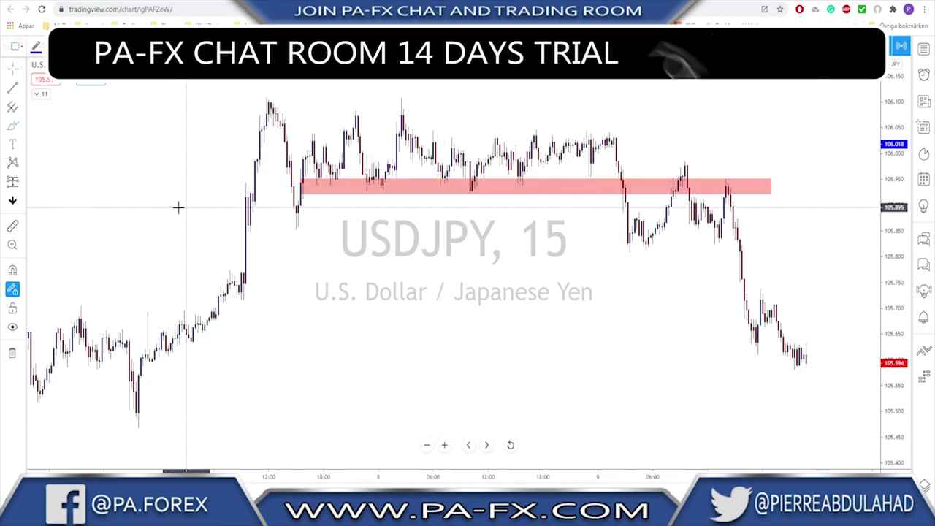
drag(309, 209, 333, 208)
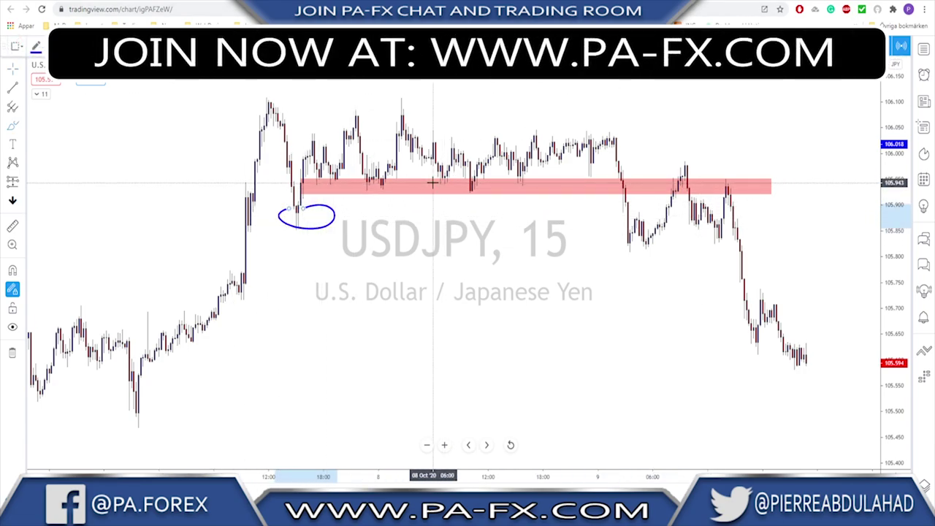
scroll(543, 217, up, 3)
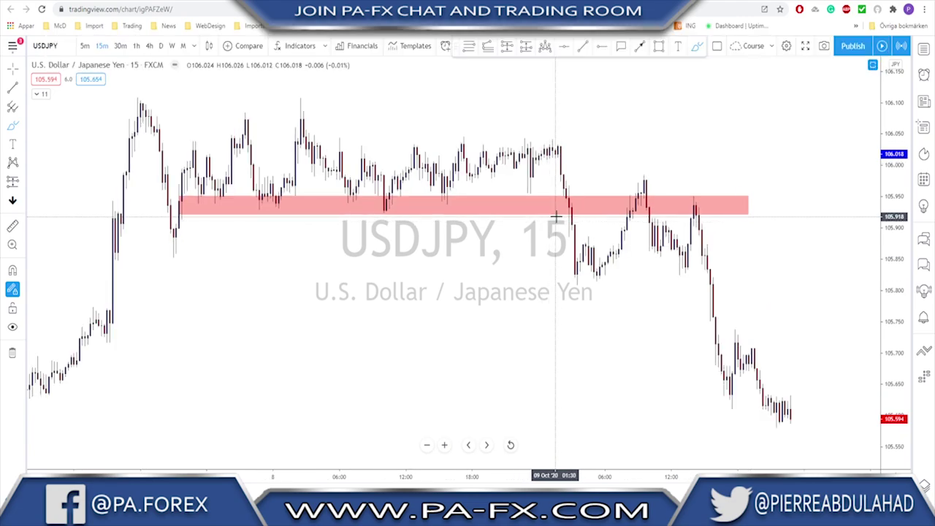
mouse_move(558, 149)
mouse_down()
mouse_move(578, 276)
mouse_move(587, 256)
mouse_move(608, 260)
mouse_up()
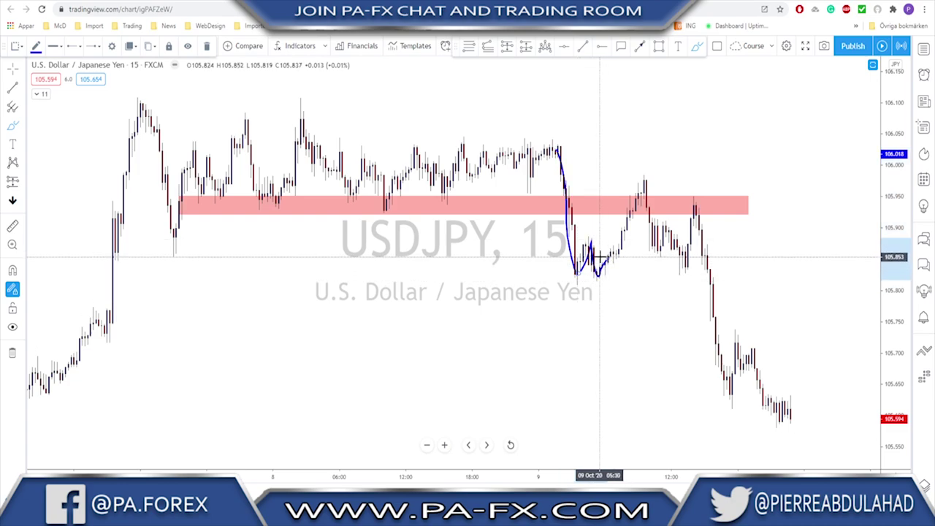
key(ctrl+z)
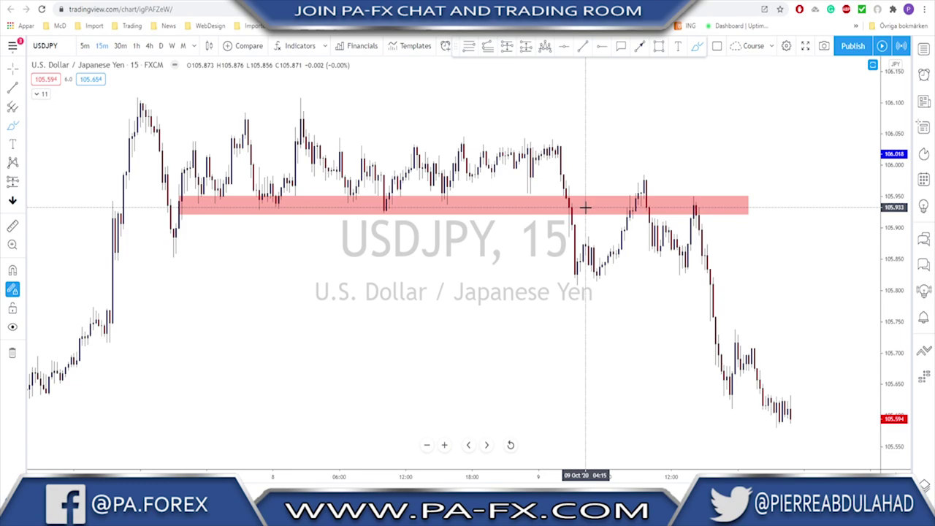
Trace the 9 October rise from the low back up to the rectangle zone with the Brush and delete the stroke
scroll(586, 207, up, 1)
scroll(585, 207, down, 1)
drag(601, 279, 650, 192)
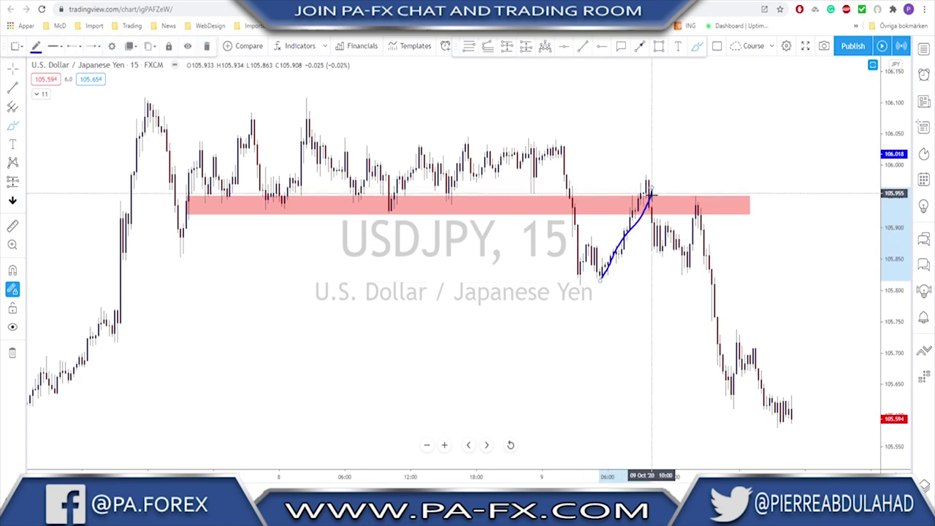
key(Delete)
scroll(604, 217, up, 1)
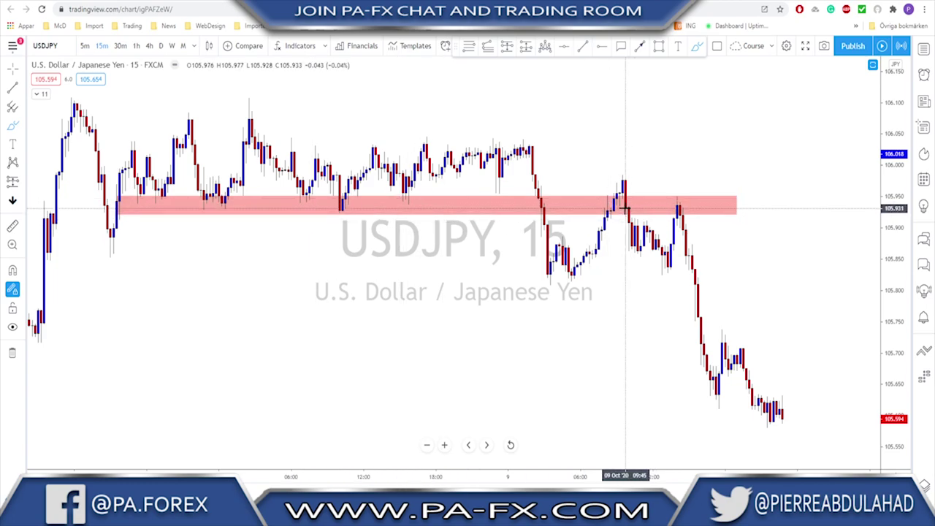
scroll(622, 209, down, 1)
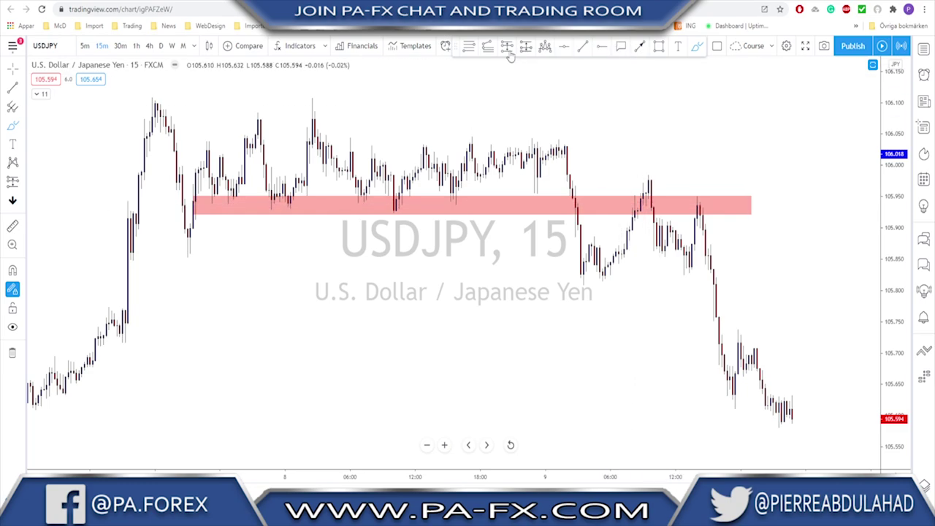
Place a short position on the 9 October retest with entry about 105.932, stop about 106.126 and target about 105.541
click(645, 207)
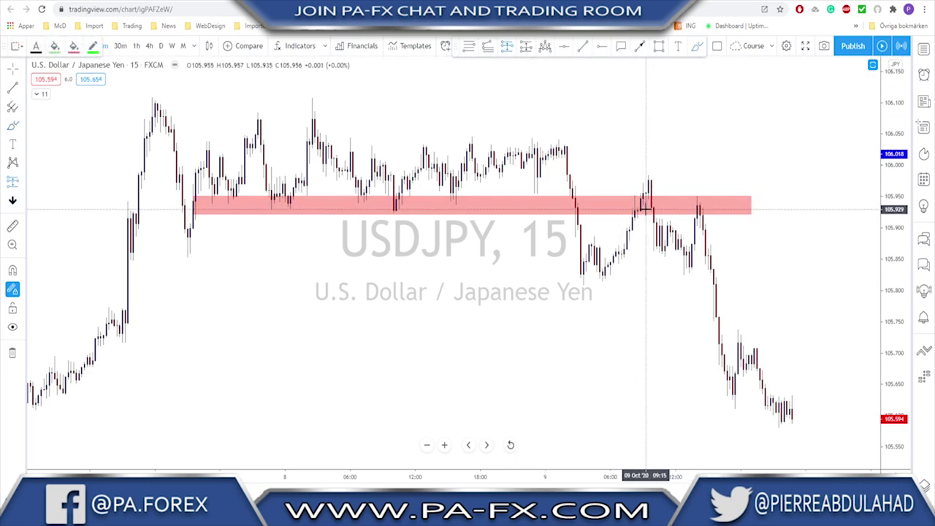
click(653, 208)
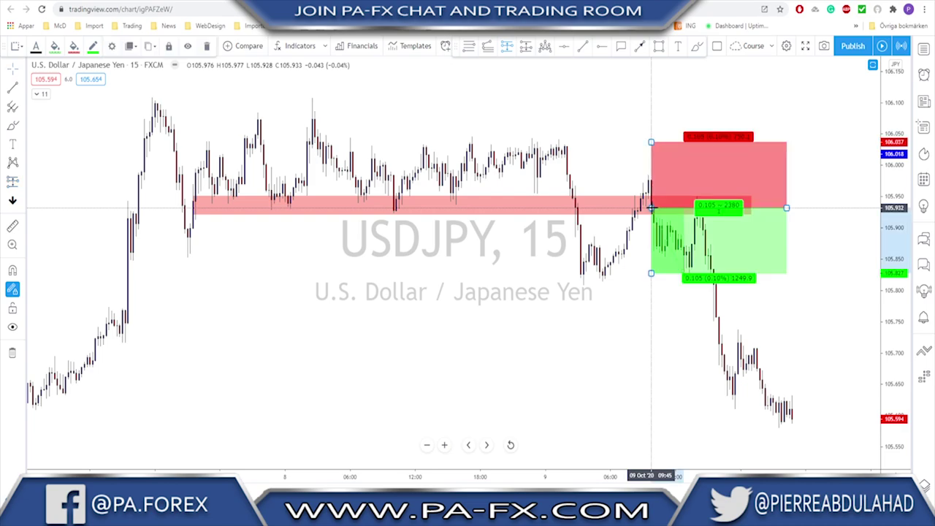
drag(651, 139, 582, 132)
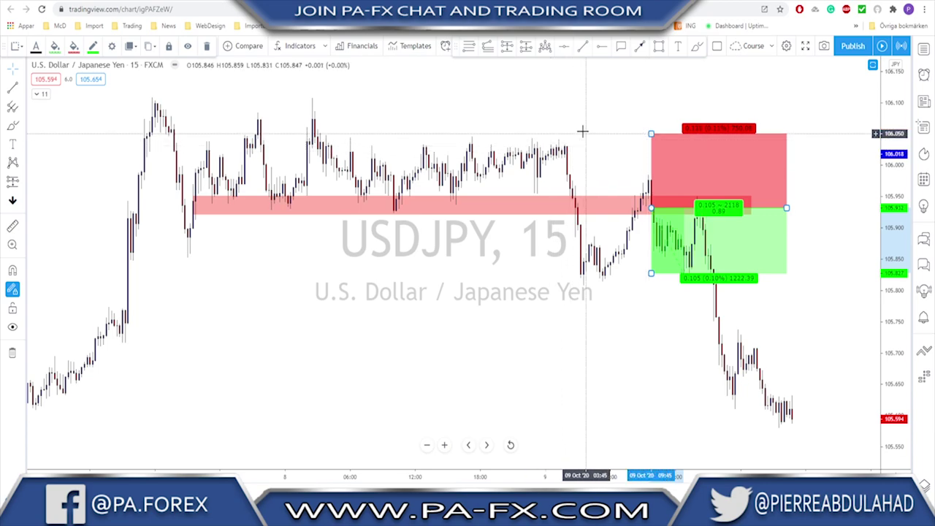
click(648, 131)
mouse_move(651, 132)
mouse_down()
mouse_move(653, 77)
mouse_move(652, 87)
mouse_up()
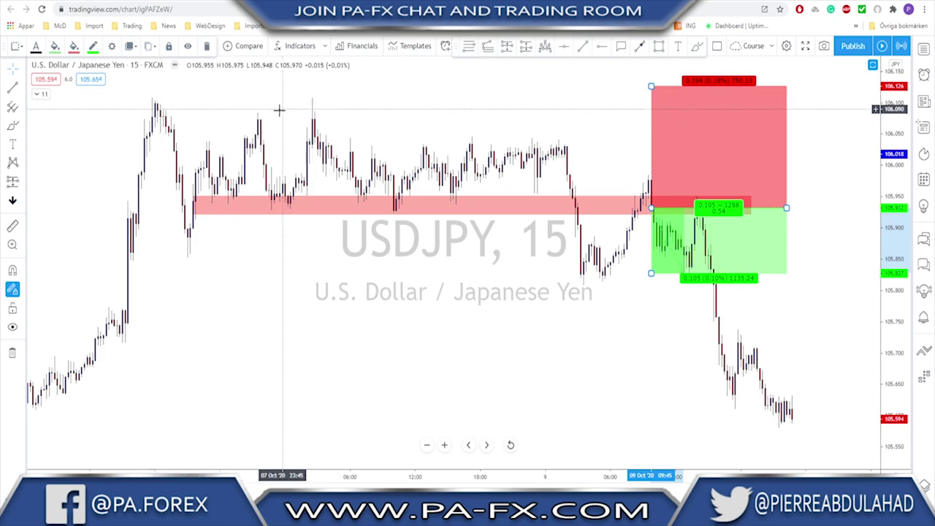
scroll(504, 203, down, 2)
scroll(505, 203, down, 1)
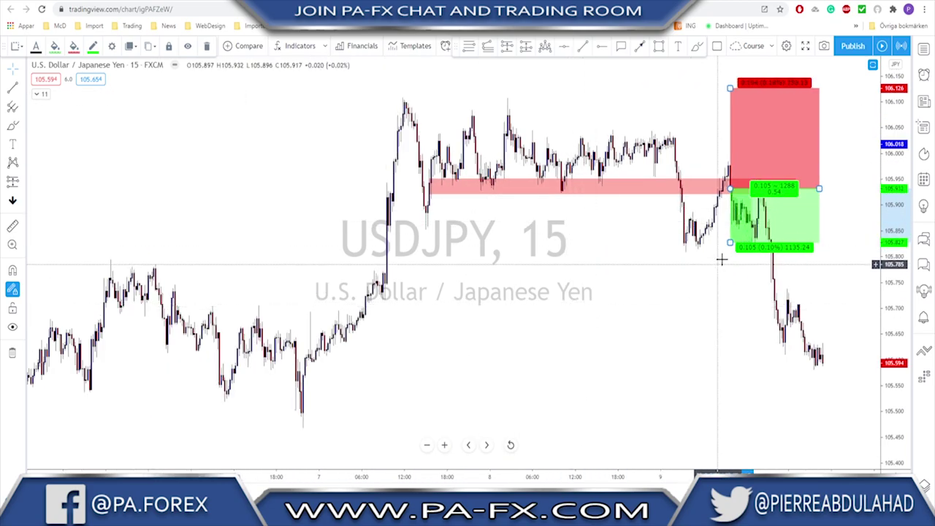
drag(730, 241, 717, 390)
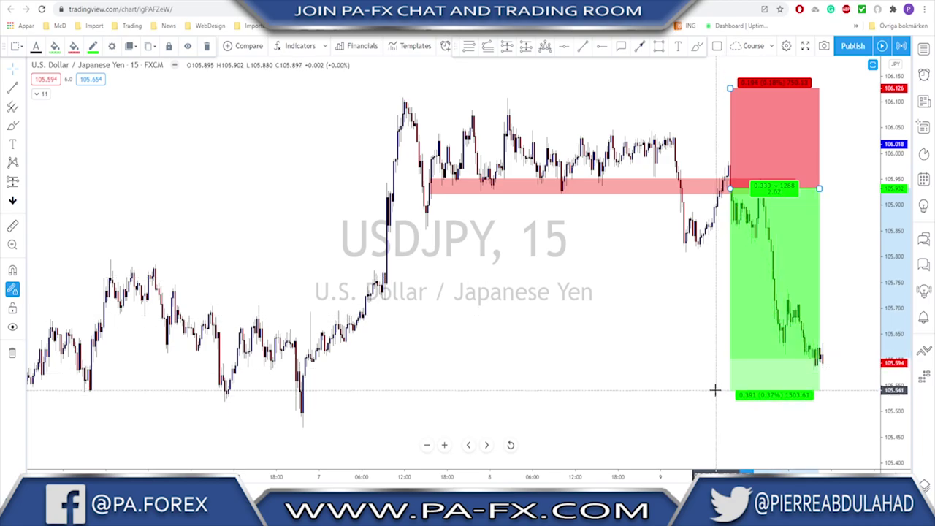
Draw a rectangle zone along the position's target, with its upper edge at about 105.553, from the 5 October low past the latest candle
scroll(459, 336, down, 2)
scroll(463, 338, up, 1)
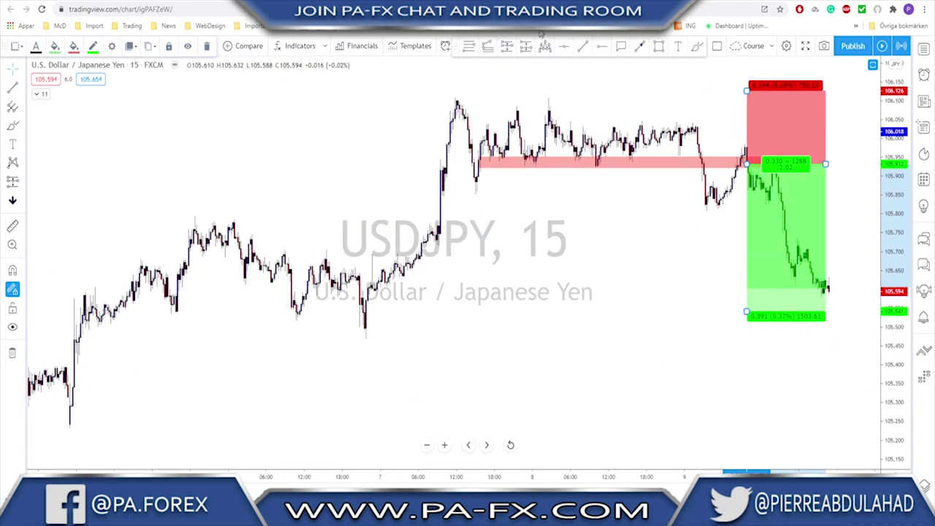
click(659, 46)
mouse_move(155, 307)
mouse_down()
mouse_move(428, 319)
mouse_move(869, 313)
mouse_move(859, 313)
mouse_up()
Circle the three earlier lows touching the lower rectangle zone with the Brush
click(694, 46)
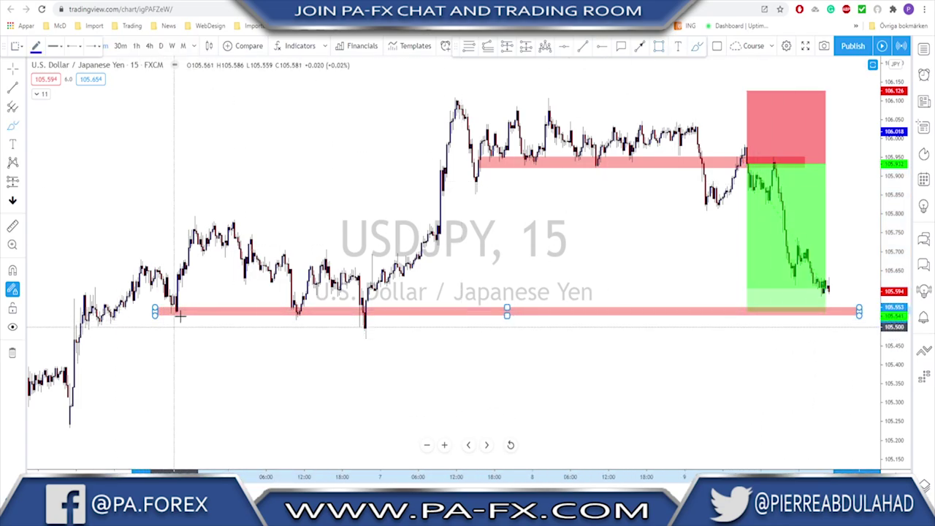
drag(178, 307, 175, 307)
drag(301, 306, 298, 307)
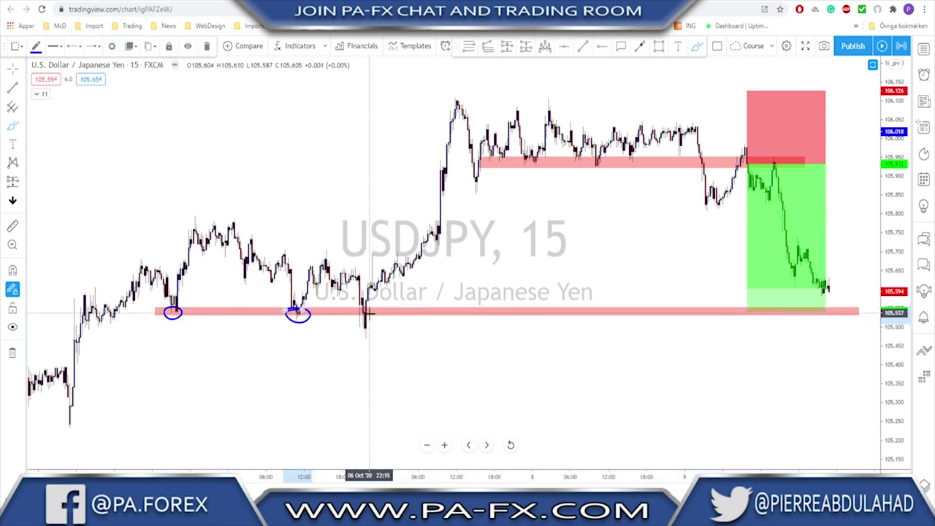
drag(369, 313, 367, 319)
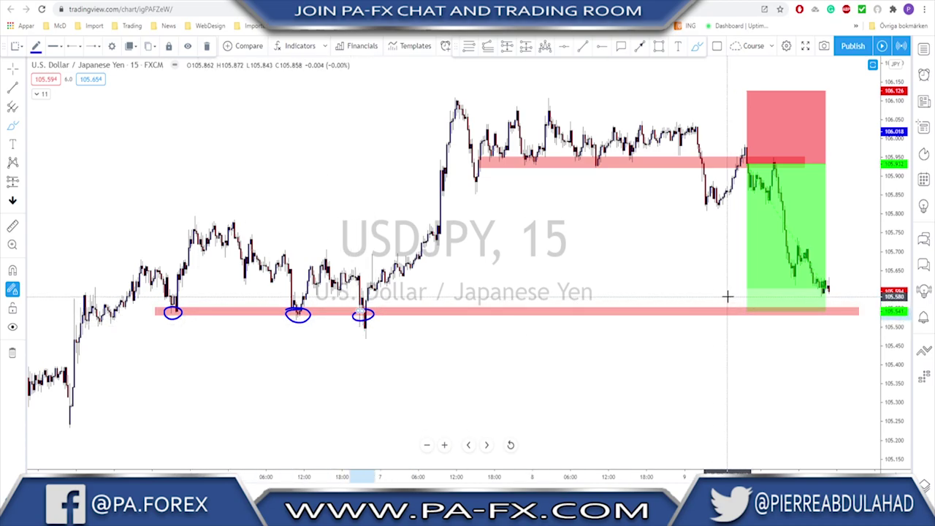
Leave the maximized chart view to bring back the oscillator pane above the price chart
scroll(720, 310, up, 2)
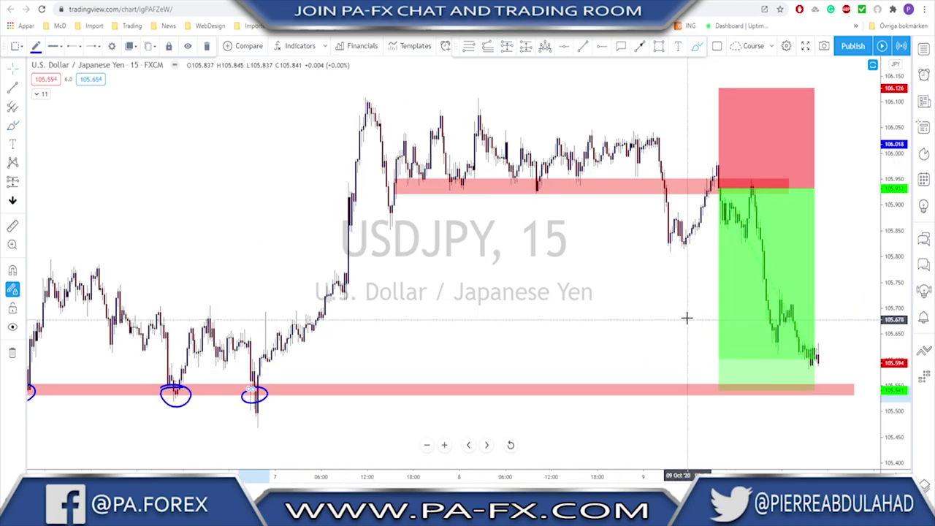
key(Escape)
click(720, 186)
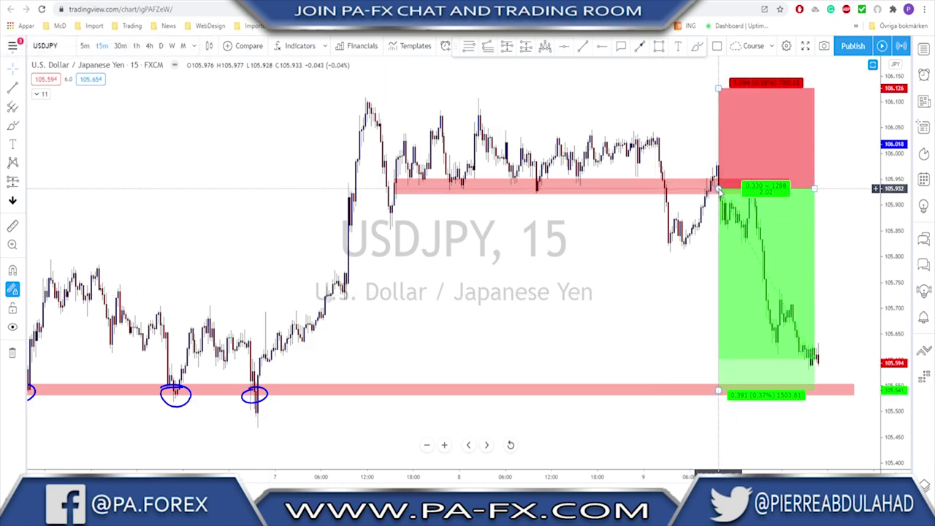
click(702, 159)
double_click(700, 160)
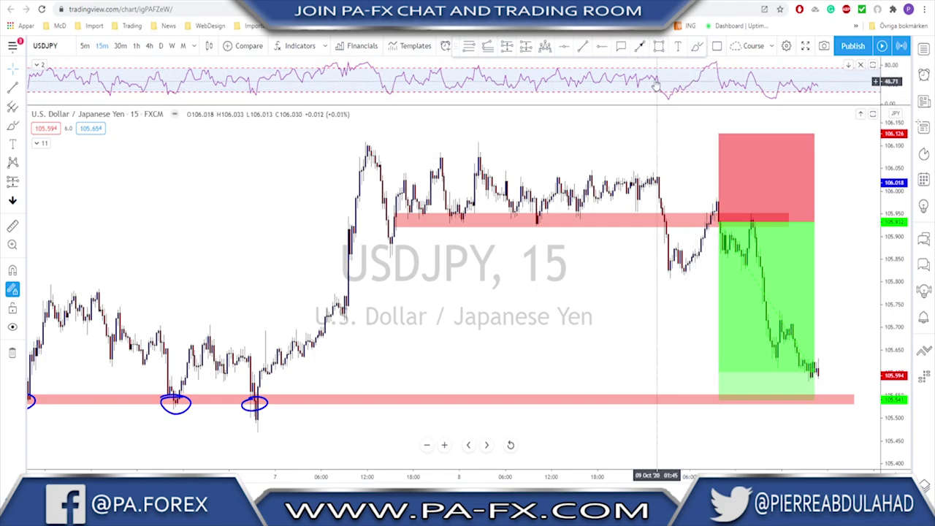
Draw a rising trendline in the oscillator pane from about 56.46 at 9 October 01:00 to the peak at about 90.07
click(584, 48)
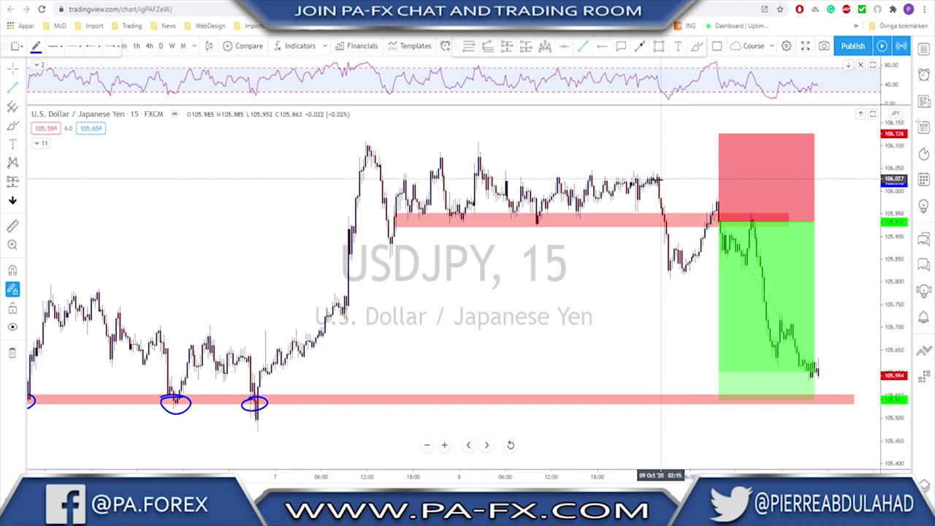
click(651, 77)
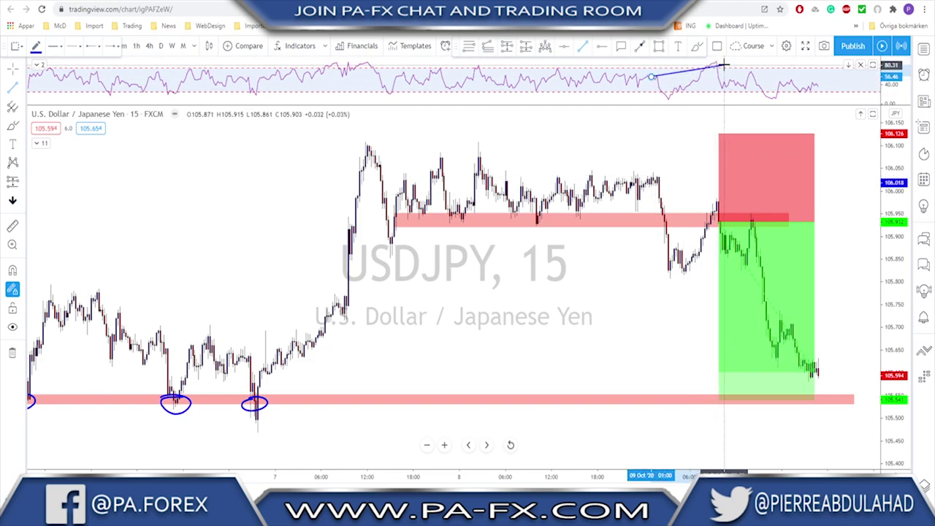
click(722, 61)
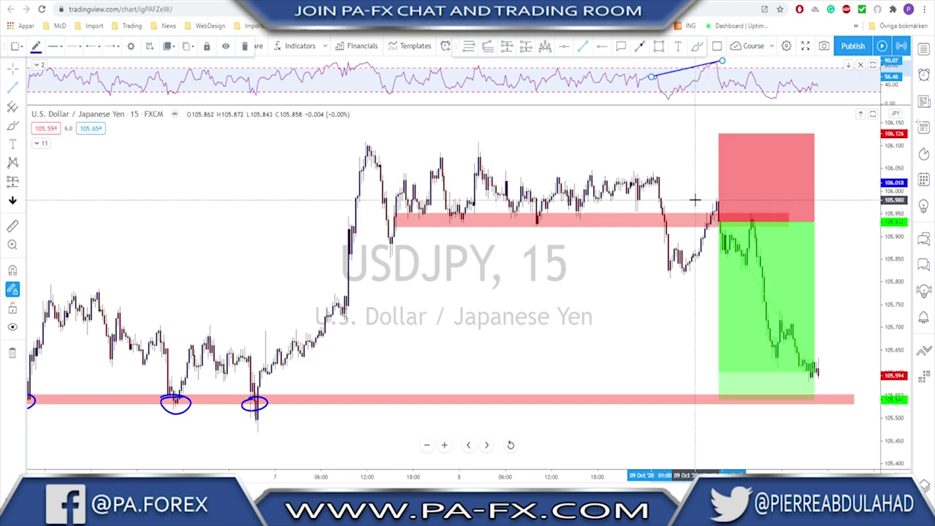
scroll(694, 199, up, 1)
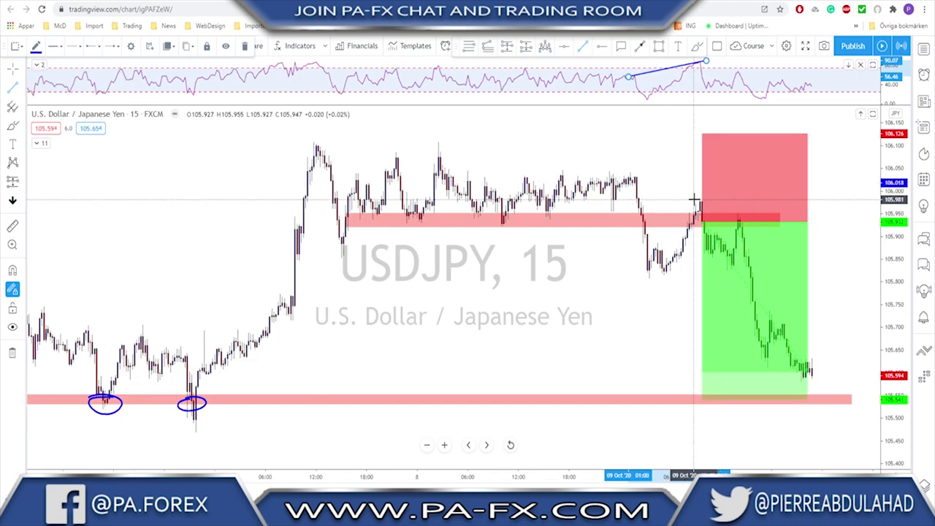
click(670, 200)
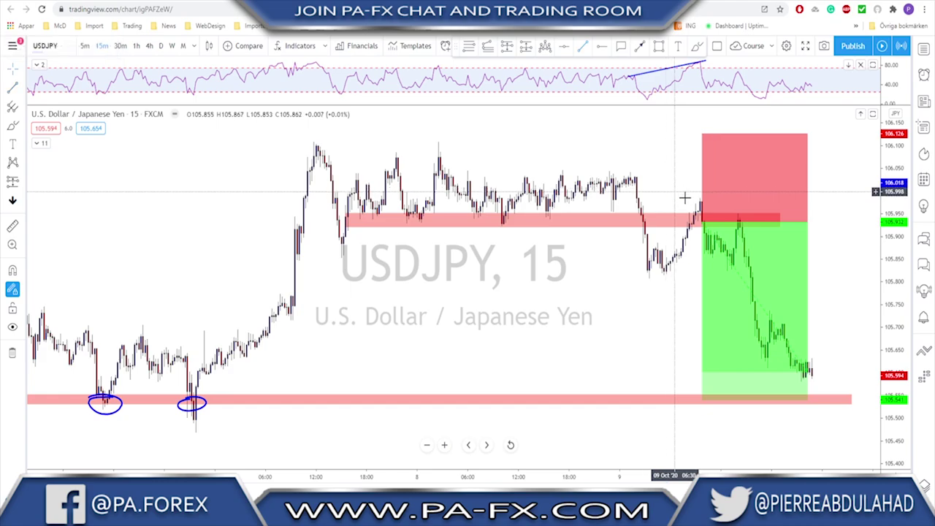
Trace the drop from the position's entry and underline the 9 October lows with the Brush
click(697, 46)
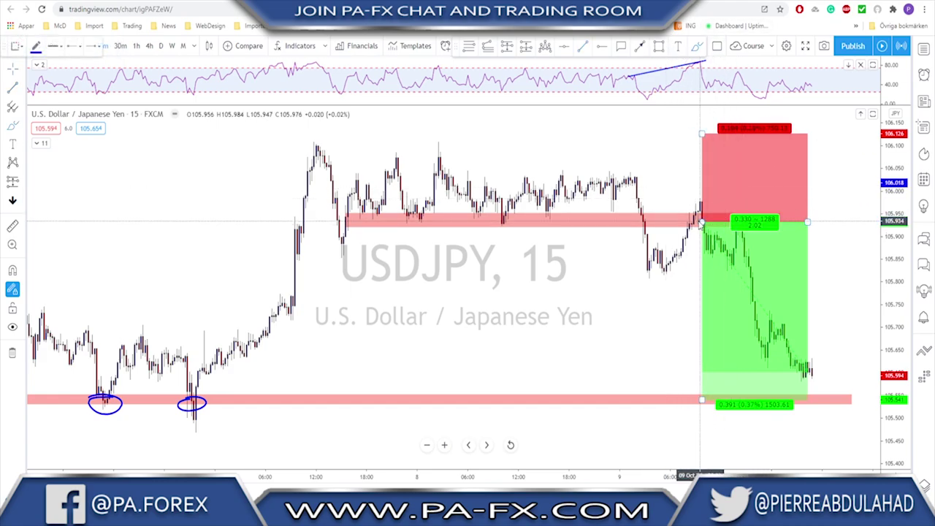
drag(703, 219, 731, 268)
drag(631, 271, 748, 270)
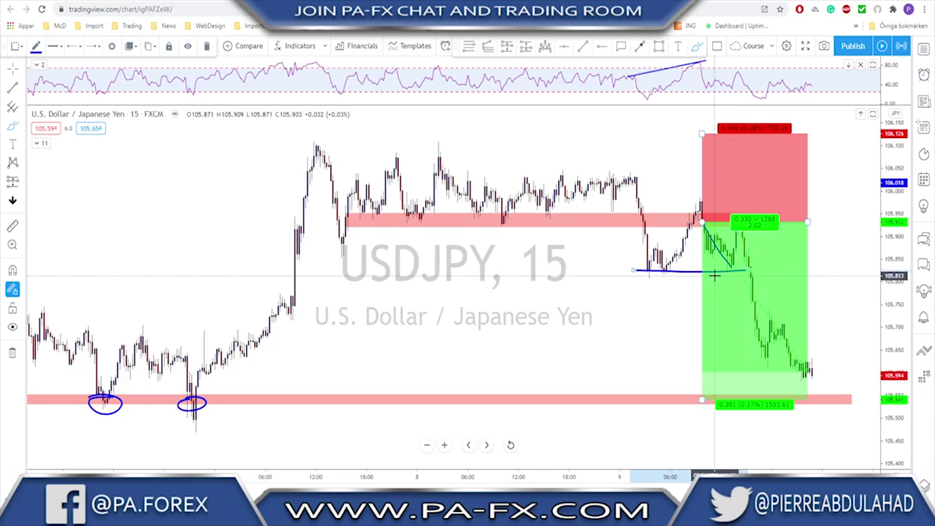
Trace the rebound to the upper zone and the renewed drop with the Brush, circling the second retest high
click(730, 270)
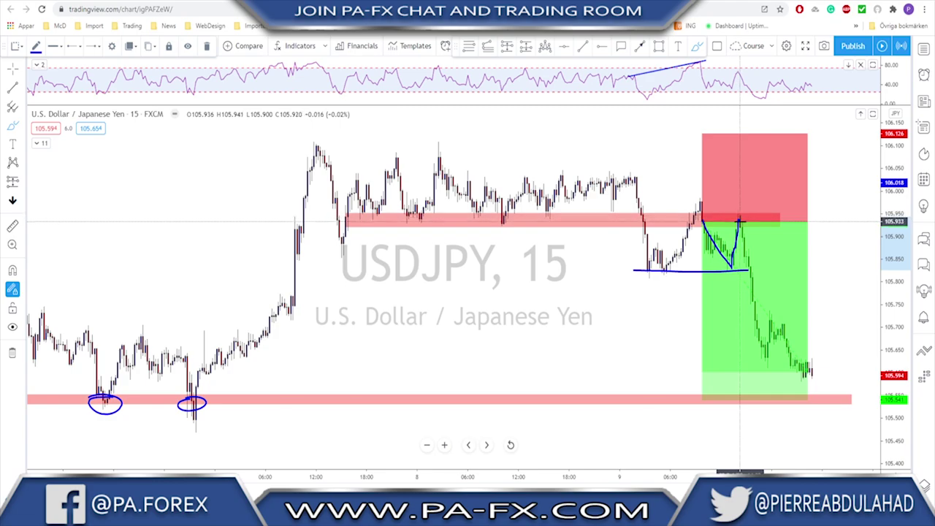
drag(742, 231, 749, 261)
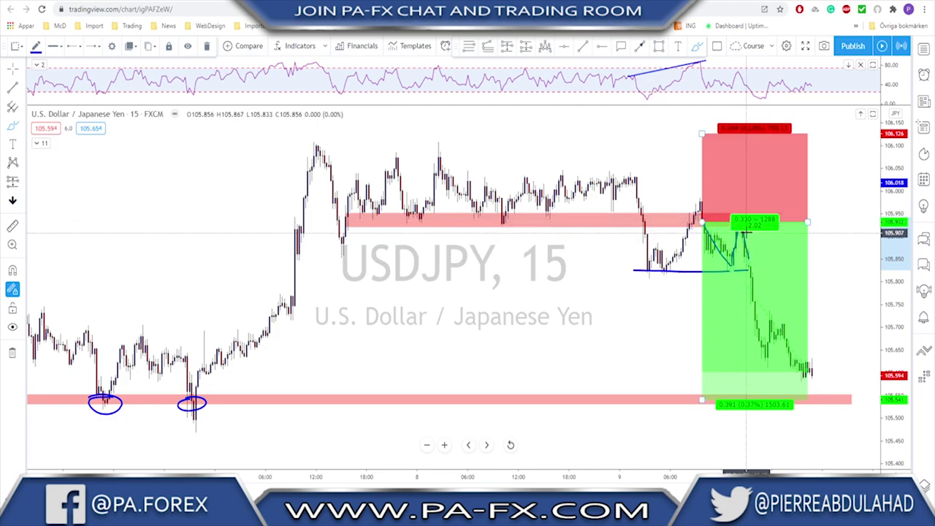
drag(742, 212, 739, 211)
Widen the short position past the latest candle, and undo that together with the Brush strokes around the retest
drag(807, 222, 867, 218)
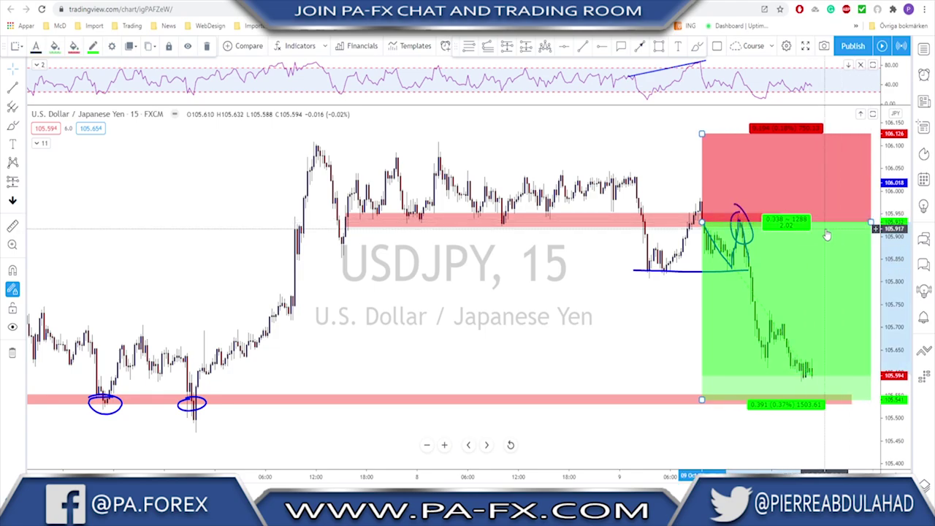
key(ctrl+z)
key(ctrl+z)
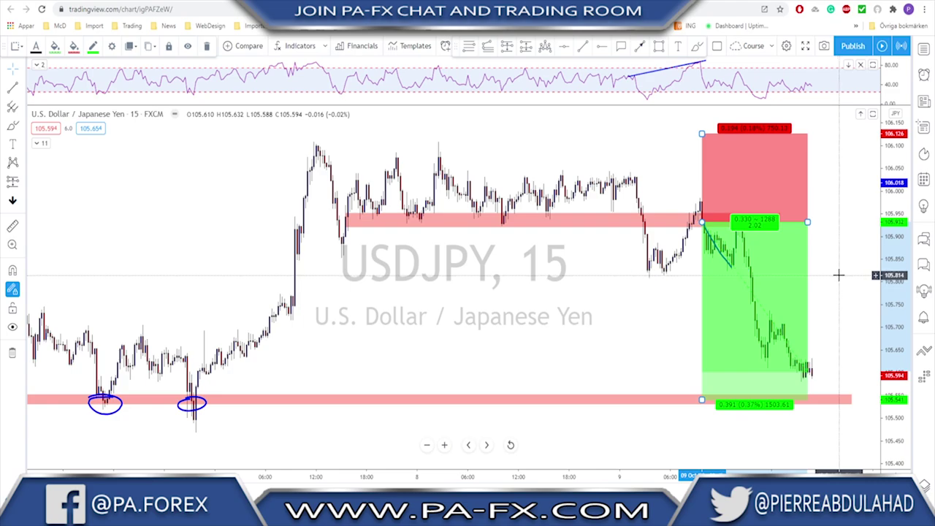
click(835, 220)
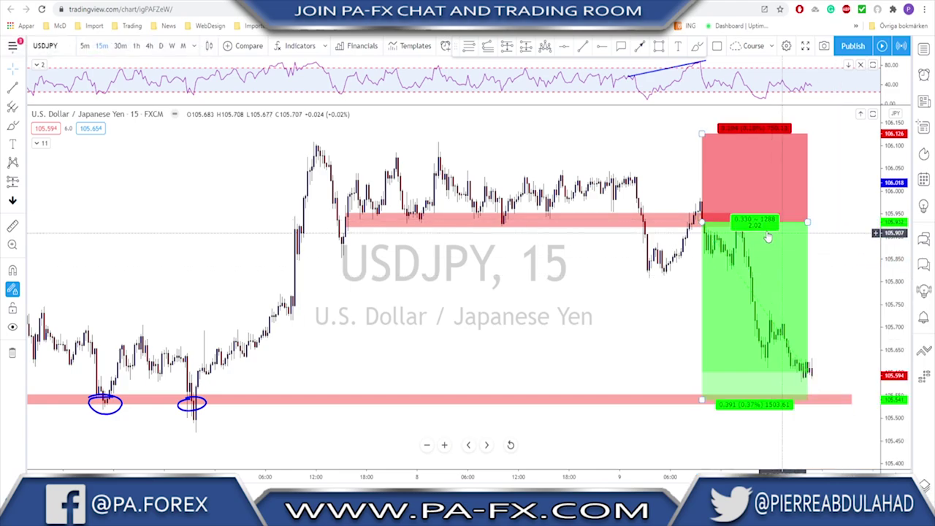
Draw a rectangle along the 9 October lows between about 105.837 and 105.821, extending across the short position
scroll(729, 250, up, 2)
click(659, 46)
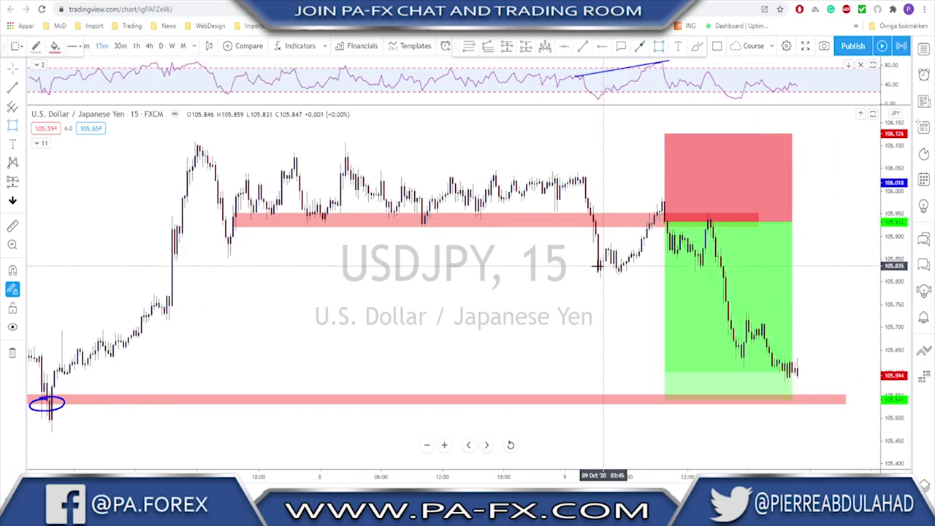
drag(583, 266, 785, 269)
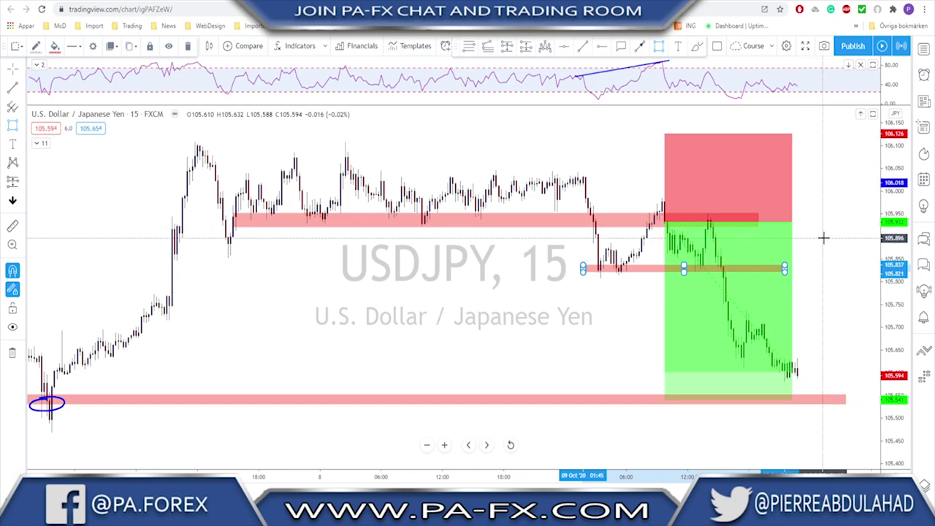
Remove the short position, the two lower rectangles, the oscillator trendline and the Brush circles, keeping the upper rectangle zone
key(Delete)
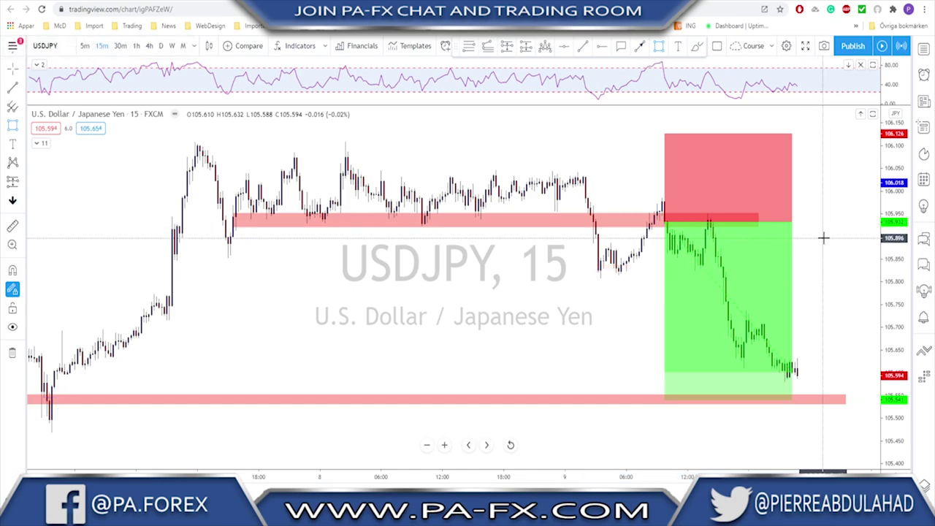
key(ctrl+z)
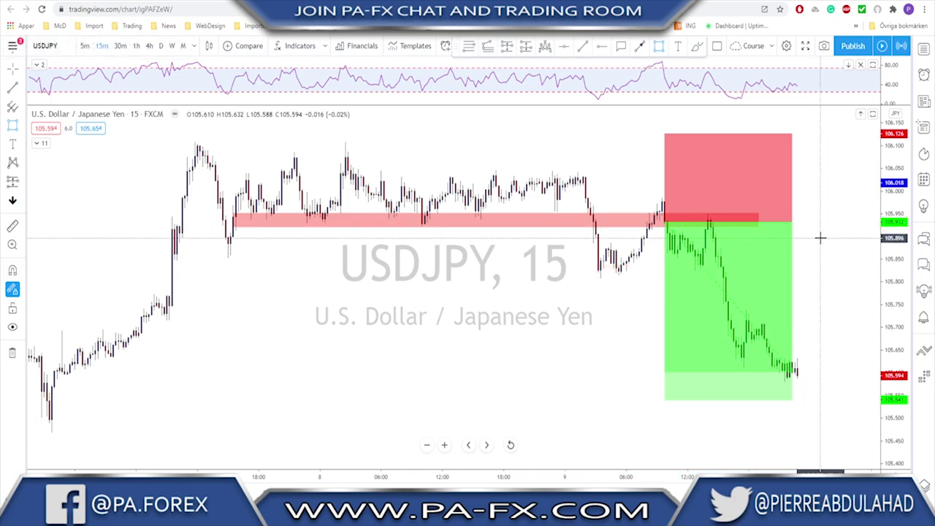
key(Delete)
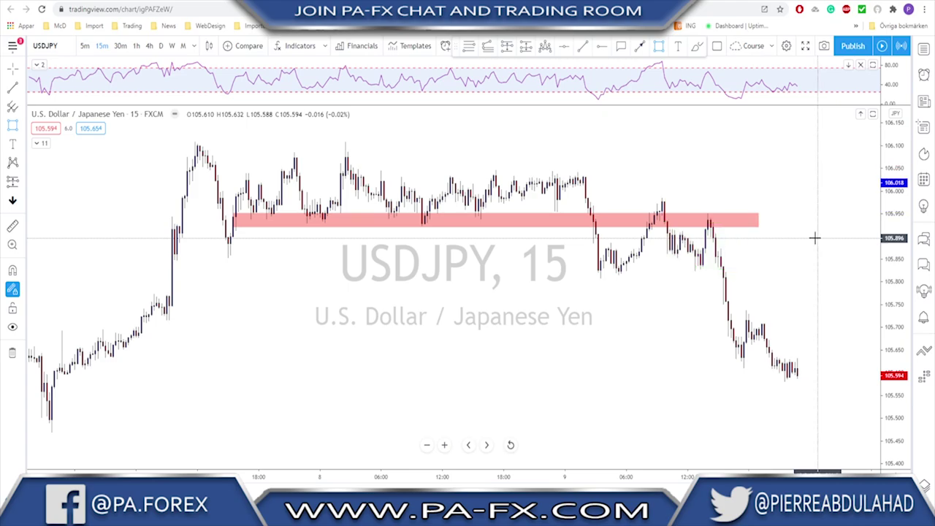
Switch the chart to the 1-hour timeframe with the consolidation enlarged
click(136, 45)
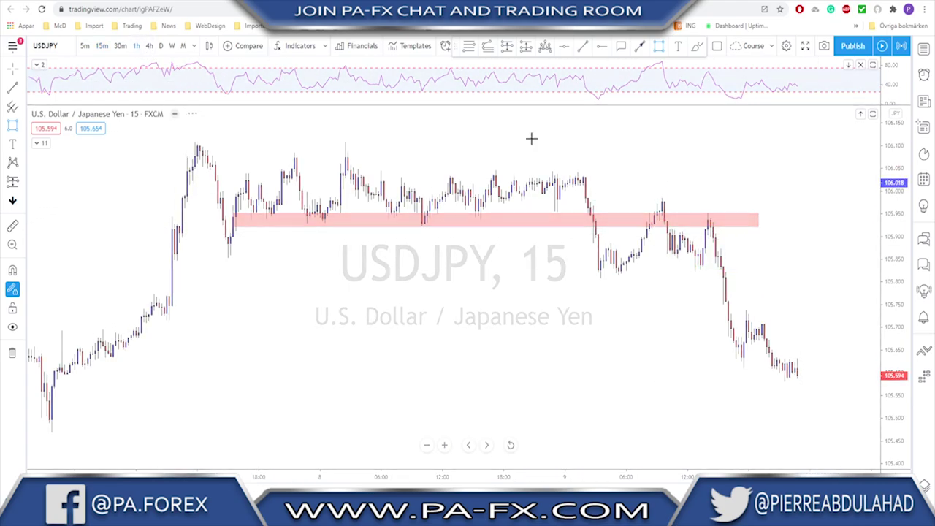
scroll(614, 307, up, 5)
scroll(603, 349, up, 5)
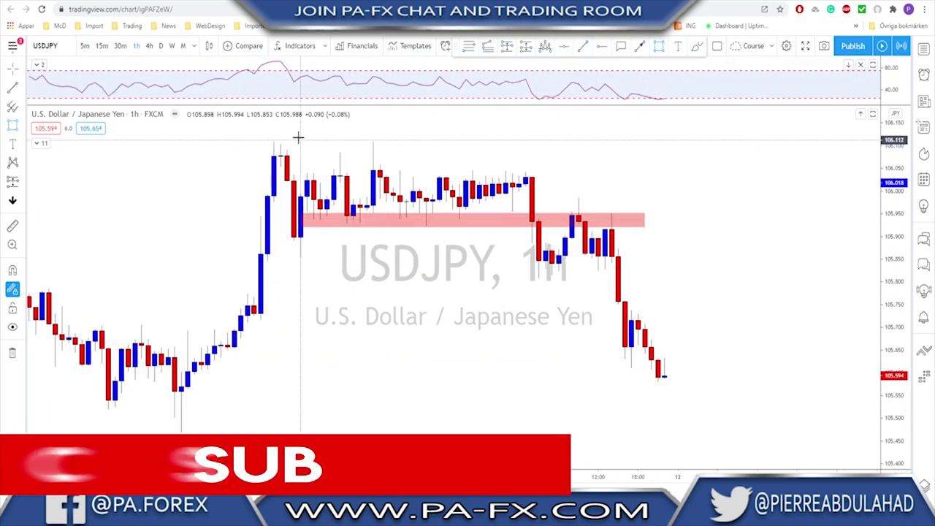
Draw two converging trendlines around the consolidation: the upper from about 106.109 to 106.040, the lower from about 105.855 to 105.980
click(261, 144)
click(559, 168)
click(582, 45)
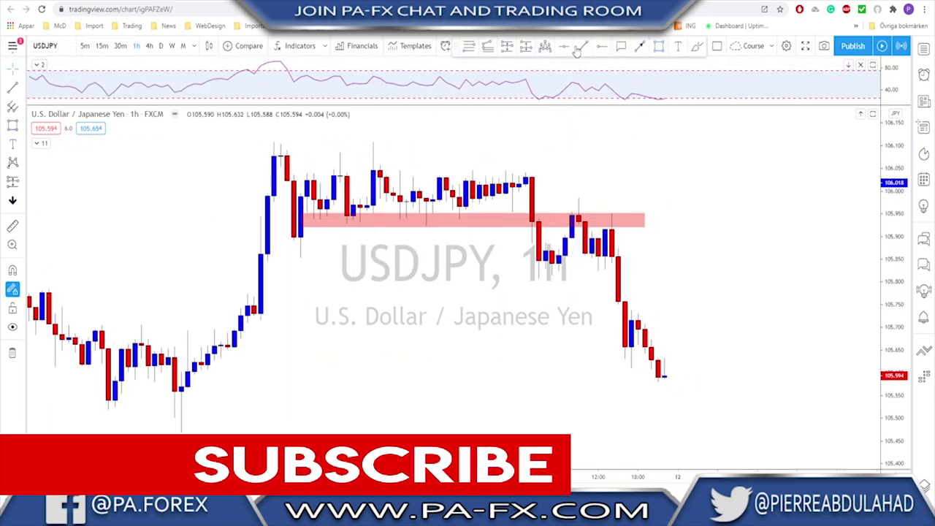
click(274, 142)
click(545, 173)
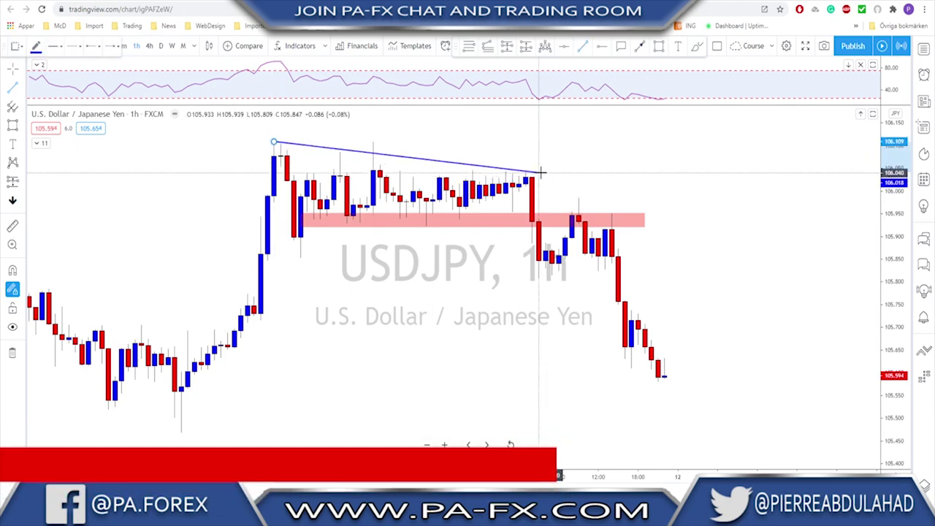
click(294, 257)
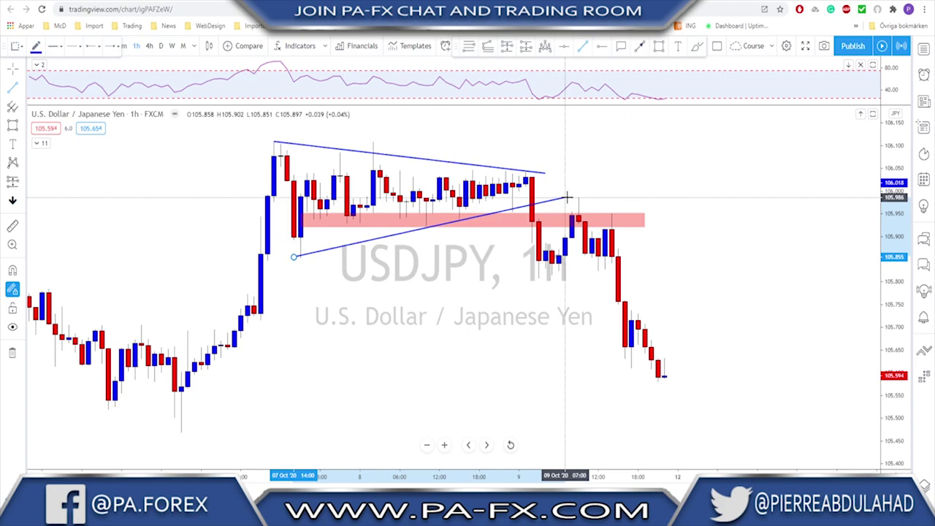
click(566, 198)
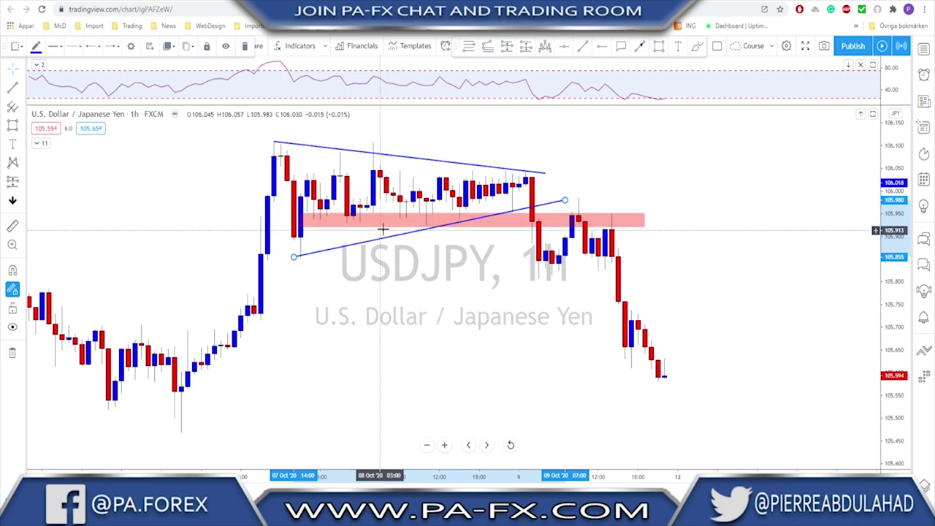
Circle the breakdown candles just below the zone with the Brush, and delete the strokes
click(698, 46)
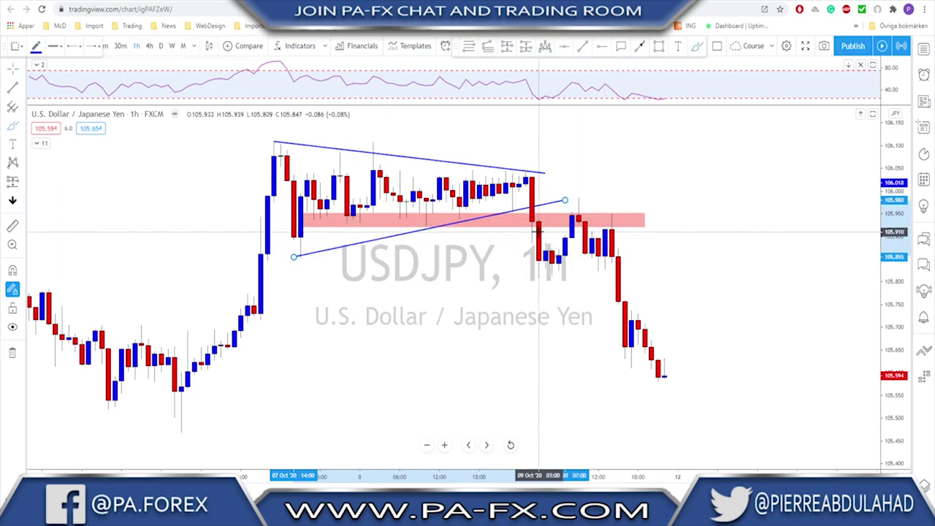
mouse_move(539, 219)
mouse_down()
mouse_move(532, 249)
mouse_move(564, 264)
mouse_move(557, 250)
mouse_up()
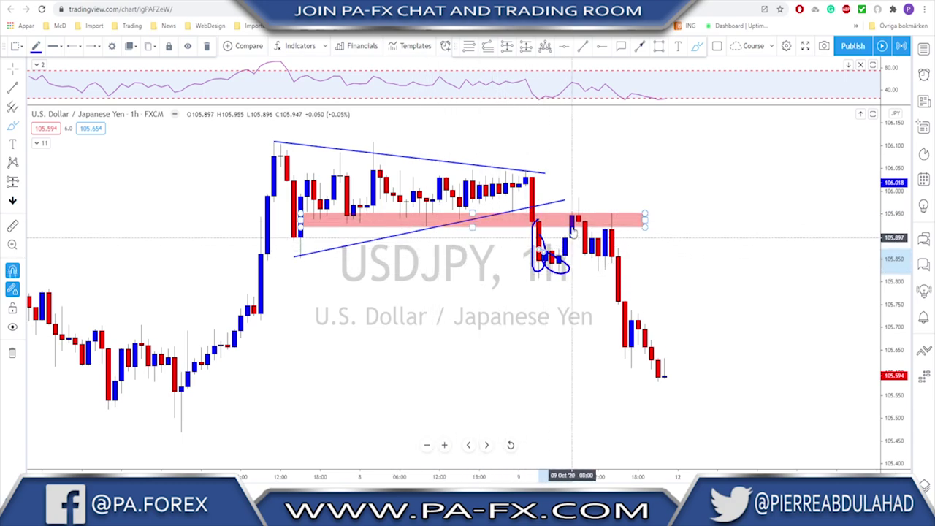
key(Delete)
Mark the breakdown candle's close and circle the candles beneath the zone with the Brush, undoing the strokes each time
scroll(577, 280, down, 3)
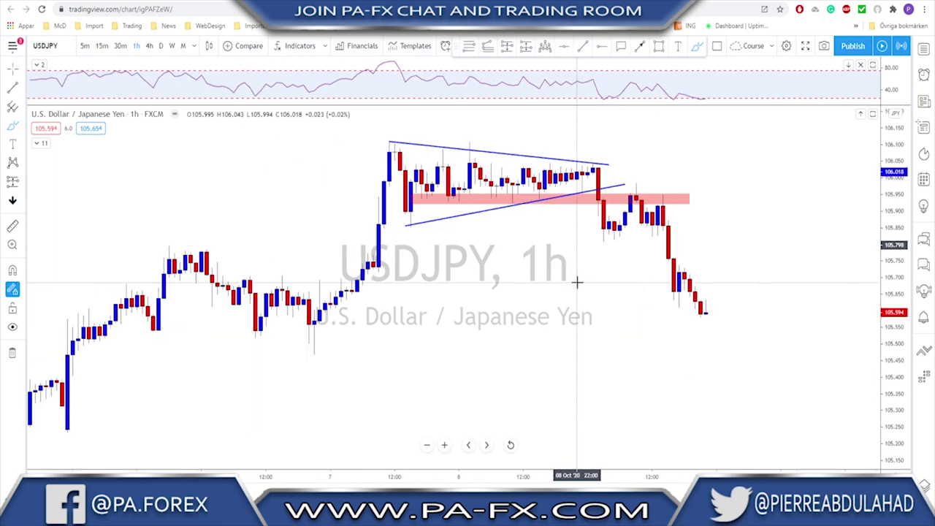
scroll(579, 280, up, 1)
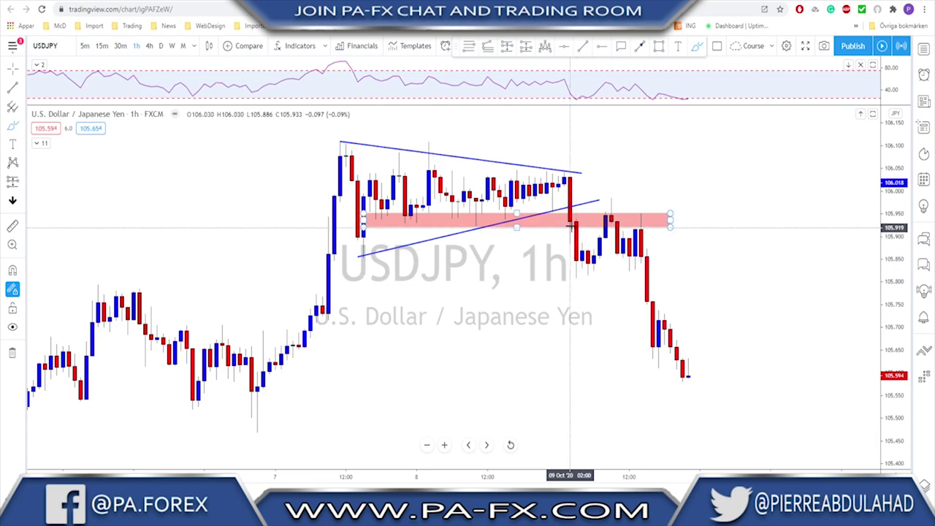
mouse_move(557, 222)
mouse_down()
mouse_move(589, 222)
mouse_move(577, 221)
mouse_move(572, 249)
mouse_move(579, 275)
mouse_move(592, 273)
mouse_move(583, 265)
mouse_up()
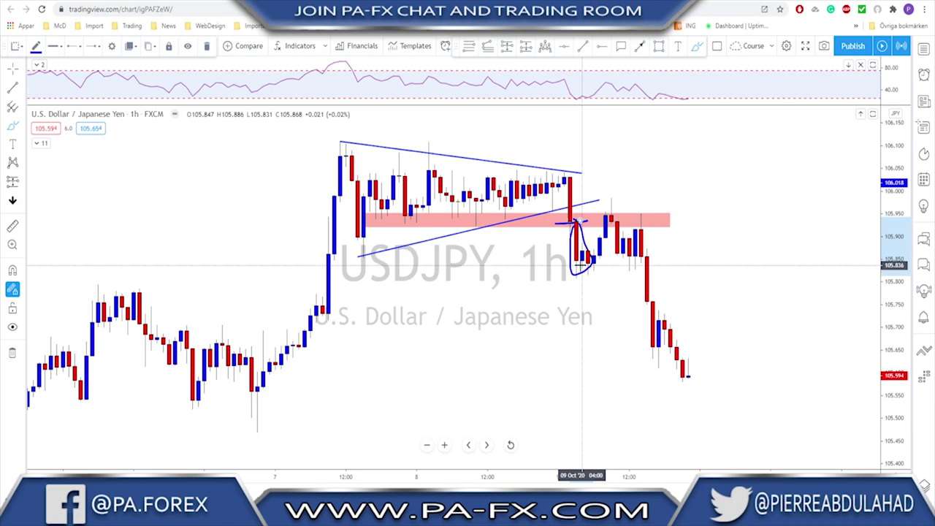
key(ctrl+z)
key(ctrl+z)
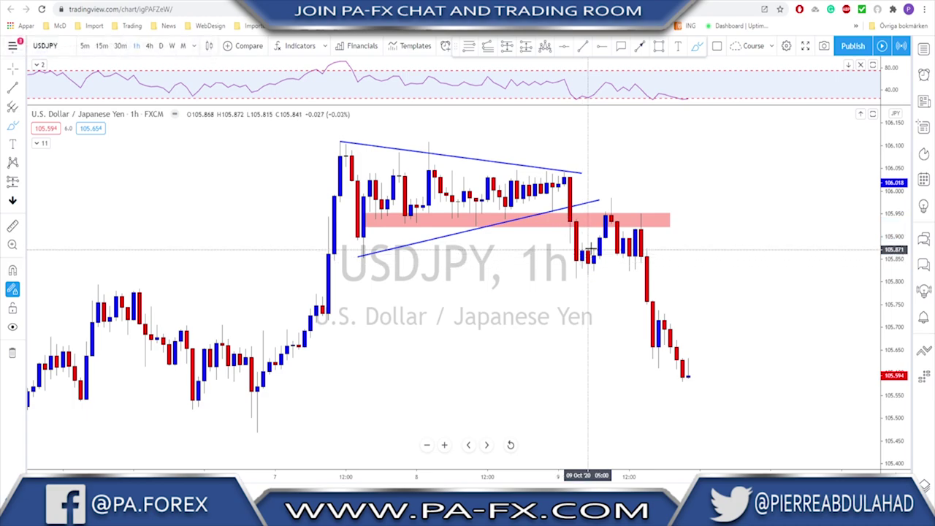
mouse_move(597, 234)
mouse_down()
mouse_move(576, 253)
mouse_move(601, 234)
mouse_up()
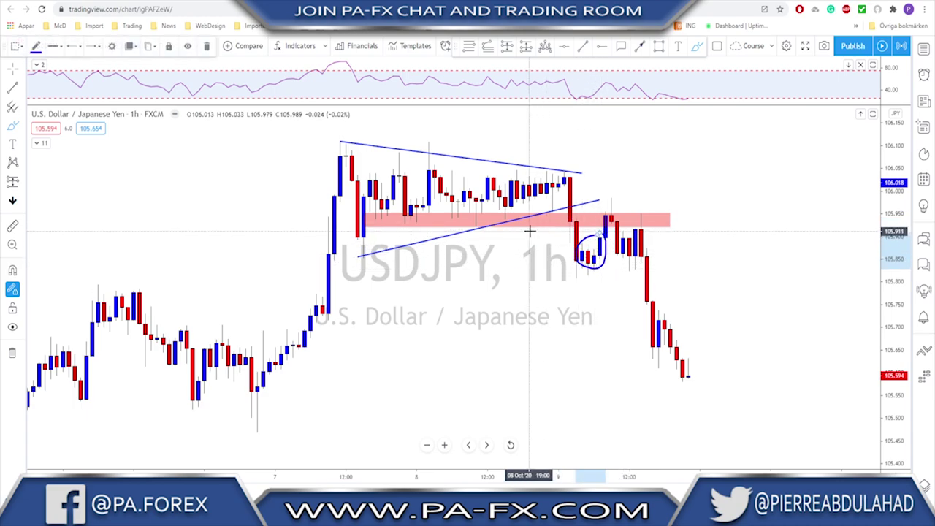
key(ctrl+z)
Draw a red arrow from about 106.079 down to about 105.988, pointing at the retest candle's high
scroll(567, 293, up, 2)
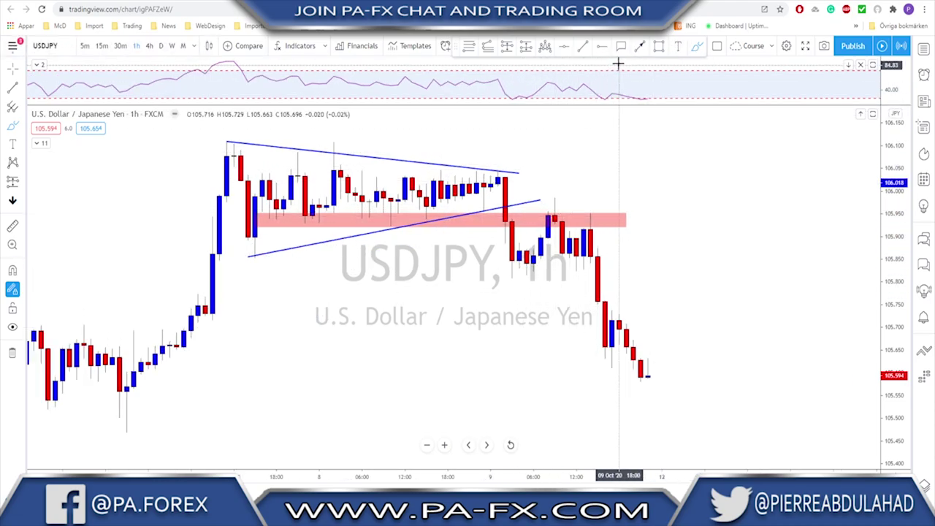
click(638, 46)
drag(541, 155, 554, 194)
scroll(587, 225, down, 1)
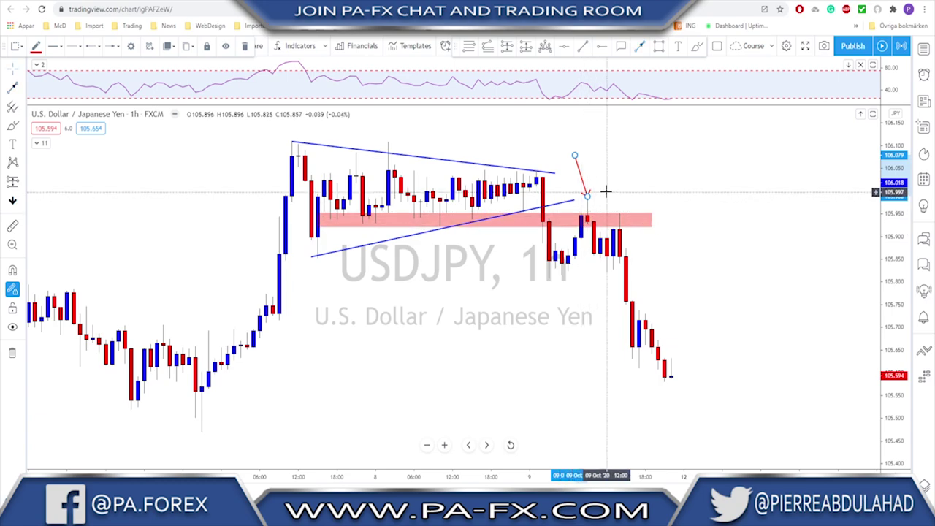
click(596, 194)
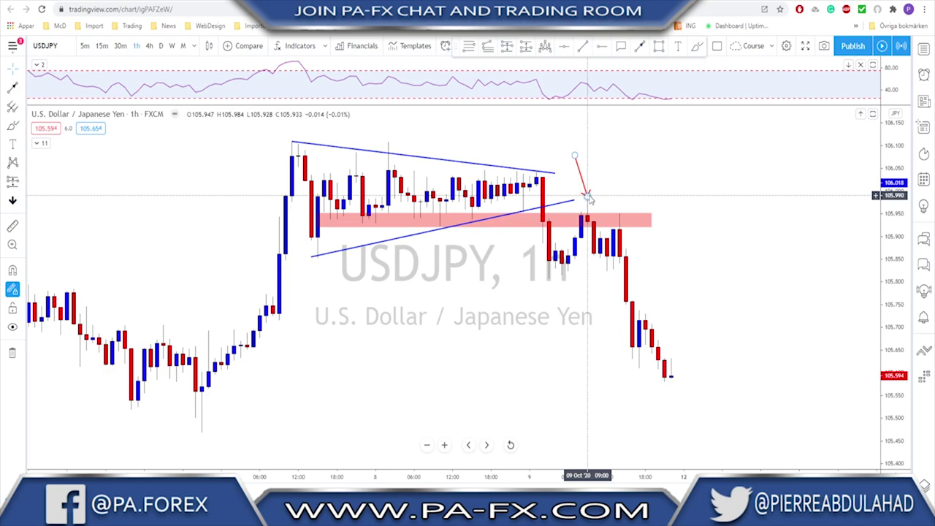
click(587, 197)
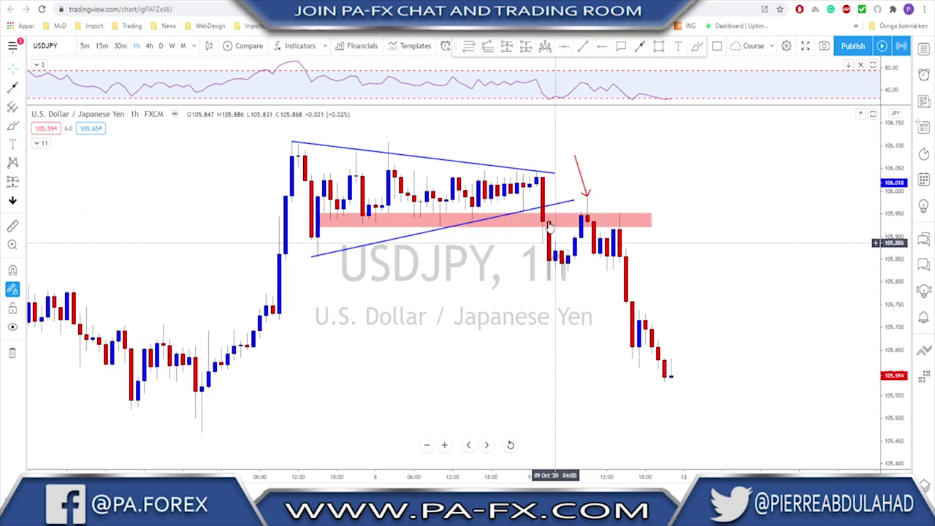
Delete the red arrow above the retest candle
mouse_move(539, 172)
mouse_down()
mouse_move(575, 250)
mouse_move(581, 199)
mouse_move(592, 194)
mouse_move(594, 217)
mouse_up()
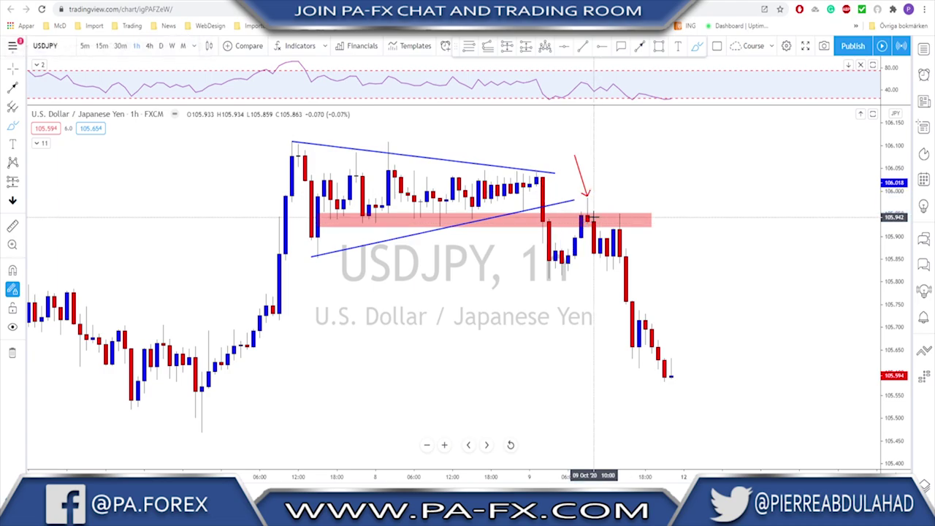
click(583, 182)
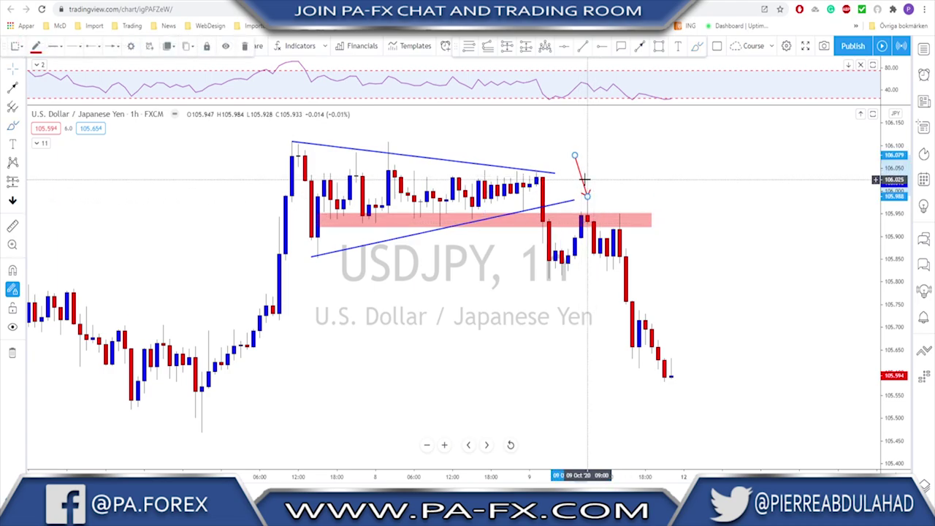
key(Delete)
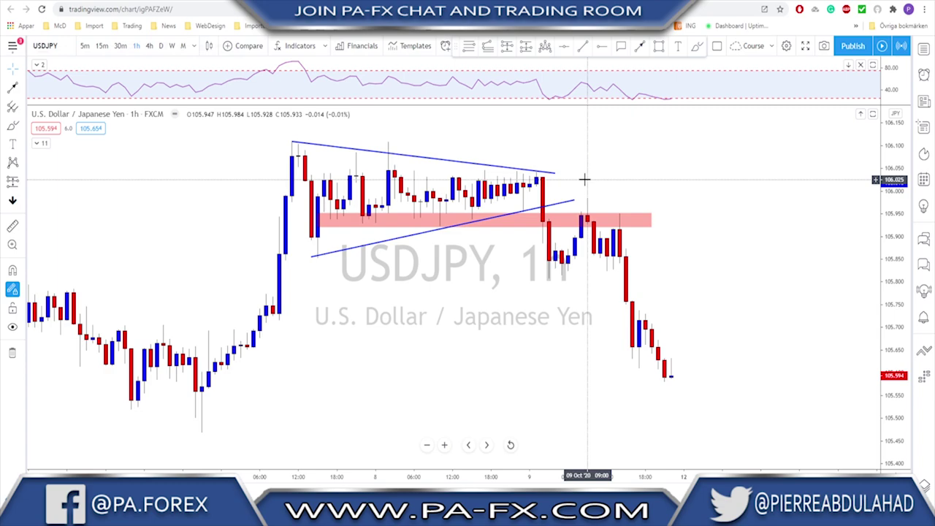
Place a short position at the retest candle with entry at about 105.934 and stop above the consolidation highs at about 106.128
click(506, 47)
click(587, 220)
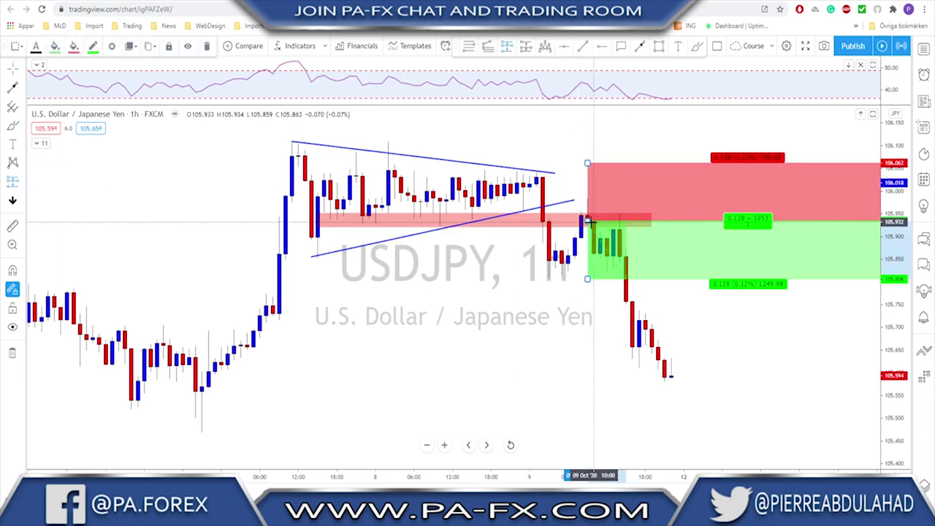
drag(586, 144, 583, 132)
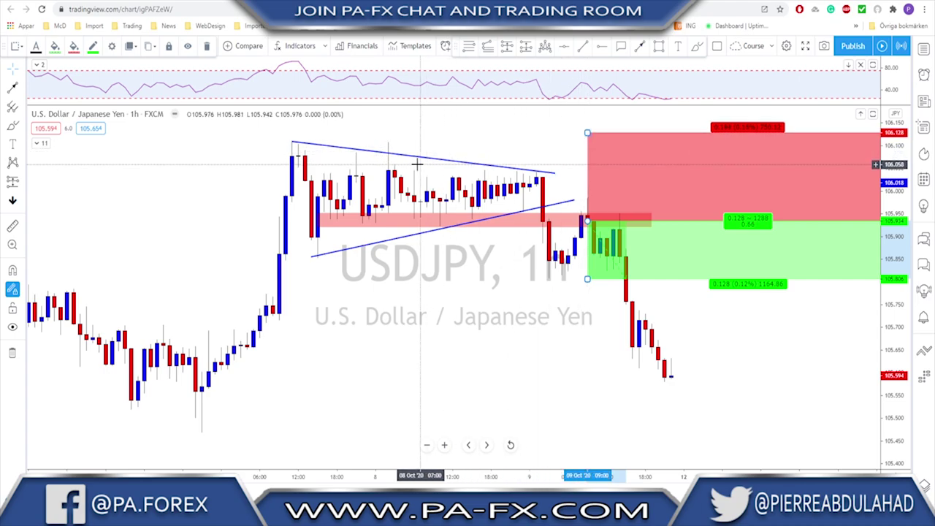
scroll(438, 234, down, 2)
scroll(450, 234, up, 2)
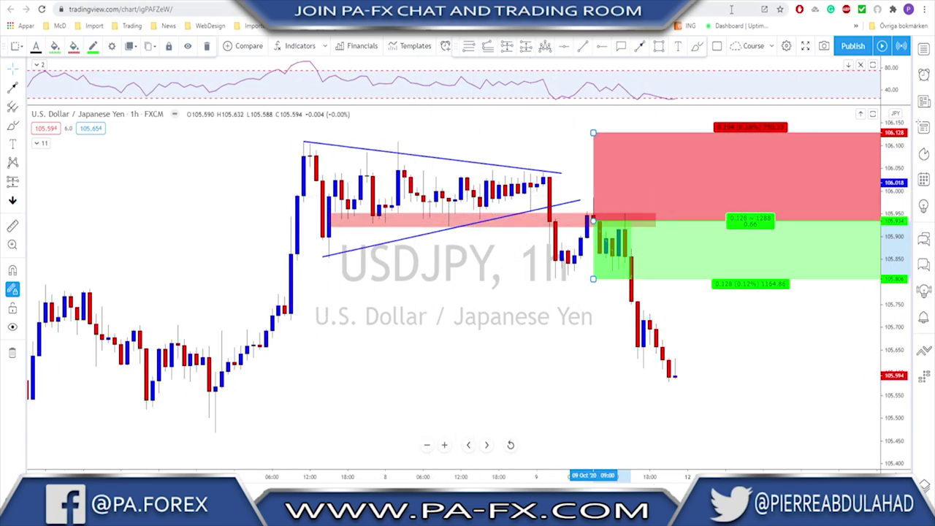
Circle the last and first highs along the upper trendline with the Brush, and undo both circles
click(698, 46)
drag(555, 167, 532, 168)
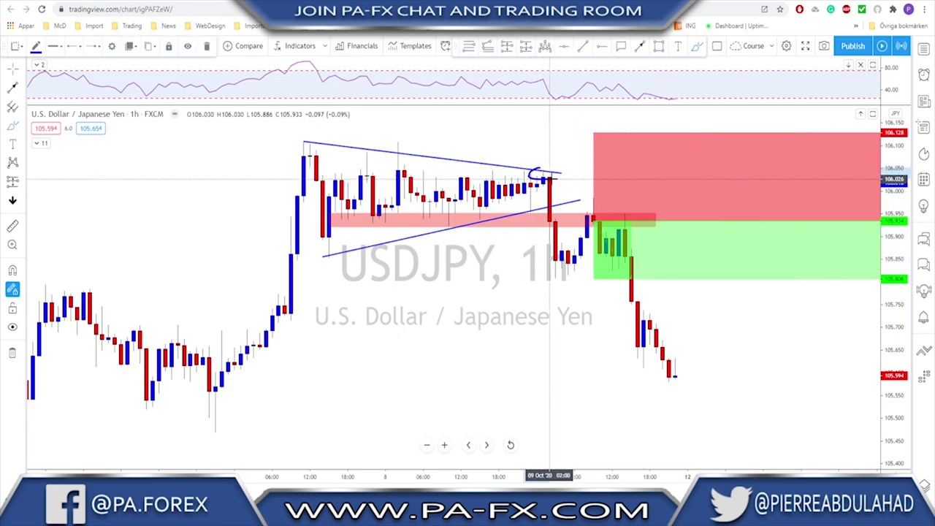
drag(310, 129, 318, 135)
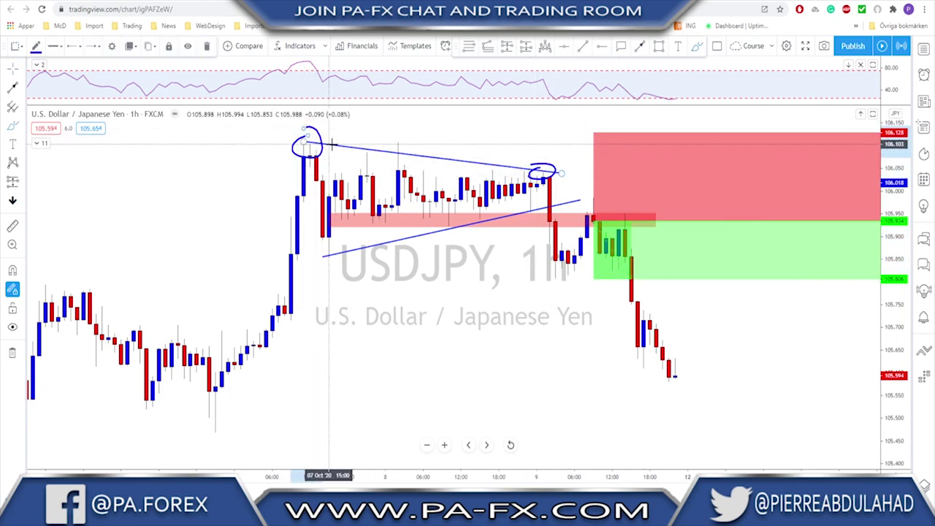
key(ctrl+z)
key(ctrl+z)
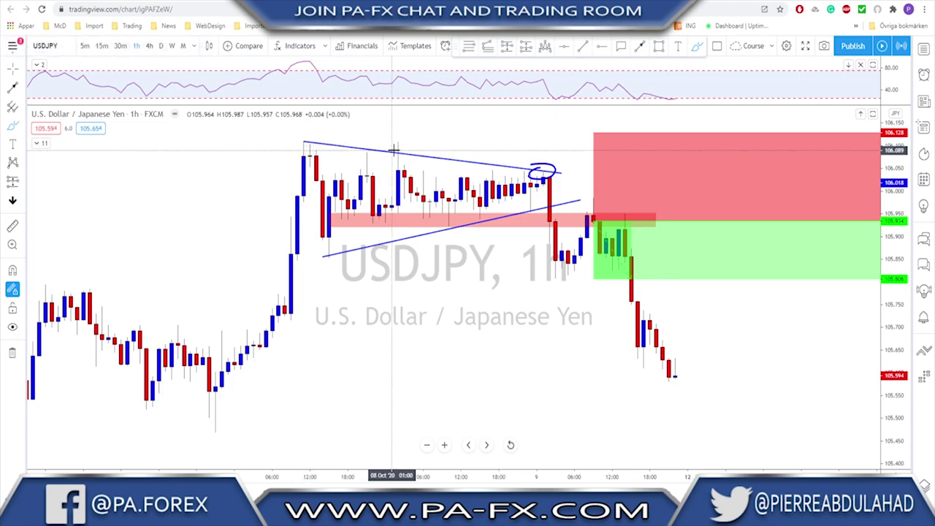
Brush a short horizontal stroke just above the upper trendline's end, and undo it
scroll(574, 152, down, 2)
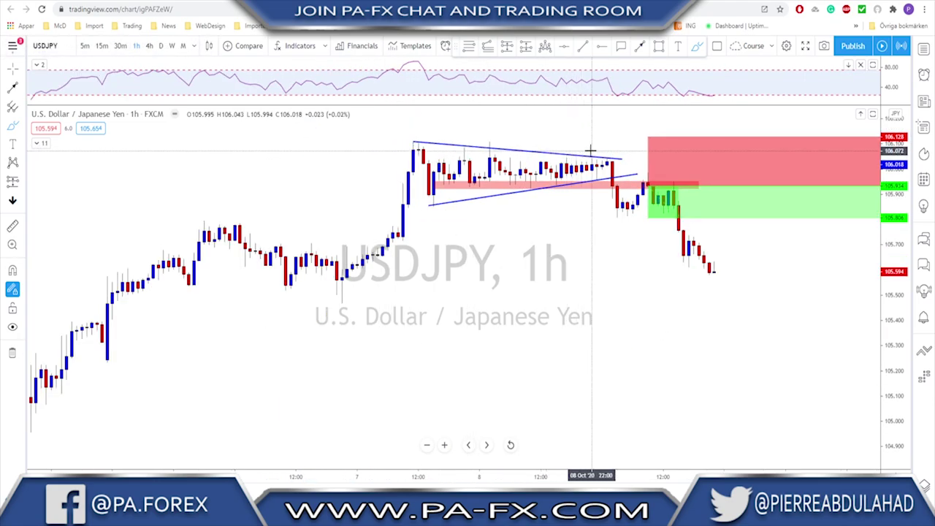
scroll(588, 159, up, 2)
drag(540, 165, 592, 167)
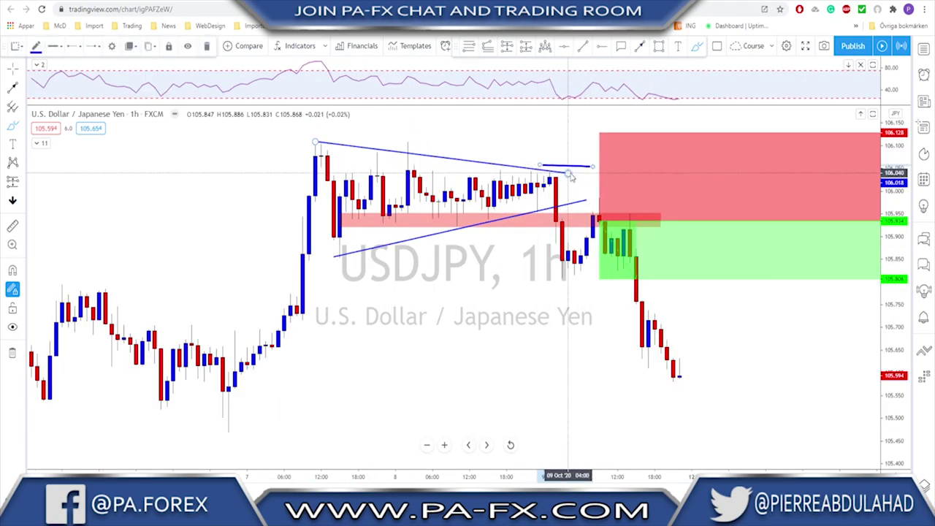
key(ctrl+z)
Extend the short position's target down to about 105.540
click(600, 278)
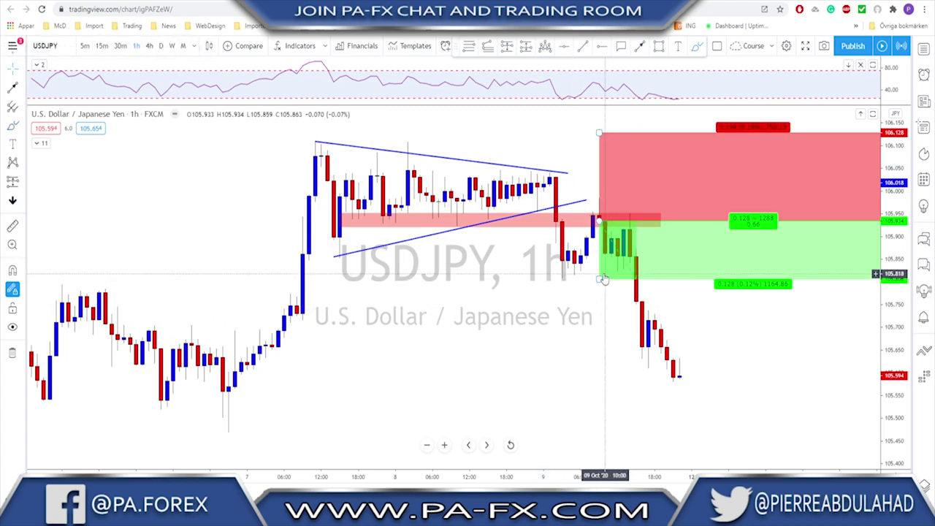
drag(600, 278, 586, 402)
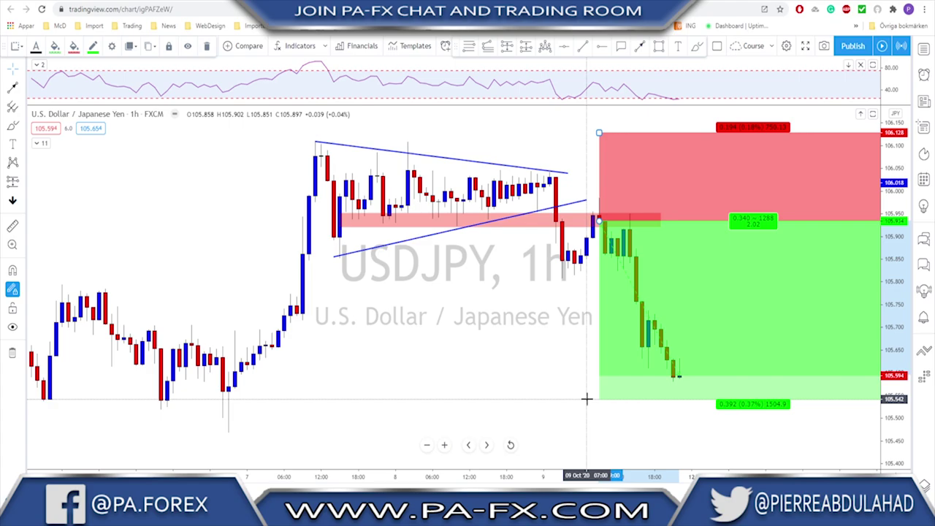
scroll(453, 362, down, 1)
right_click(446, 359)
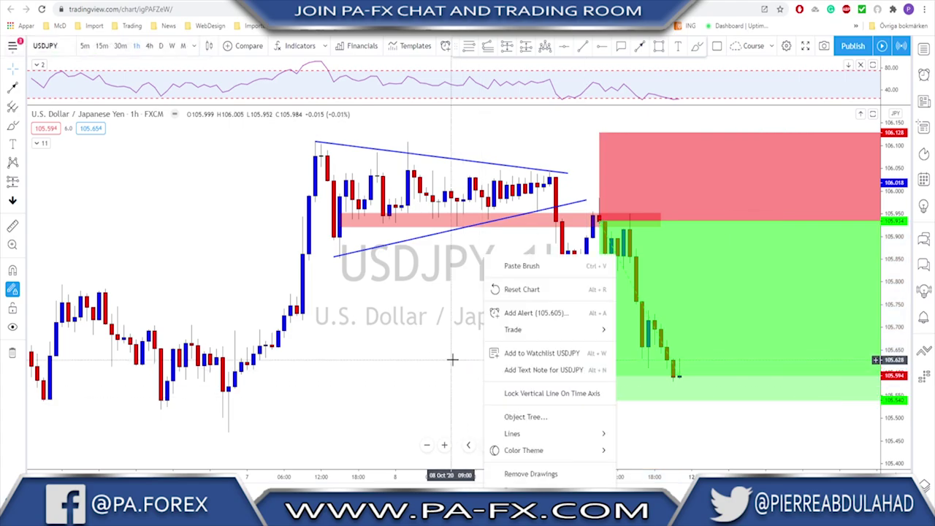
click(446, 360)
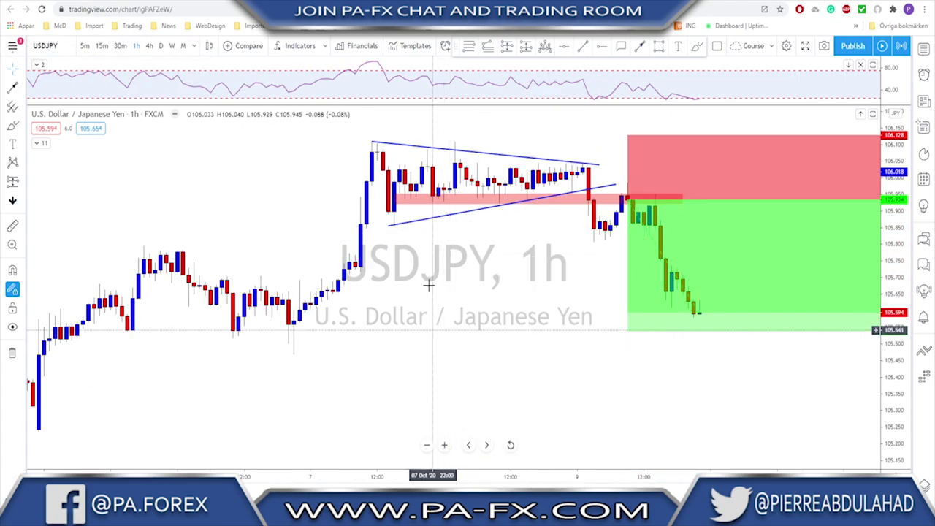
Draw a rectangle along the earlier lows between about 105.546 and 105.533 up to 9 October, and delete a second one tried beneath it
click(660, 48)
drag(121, 330, 657, 333)
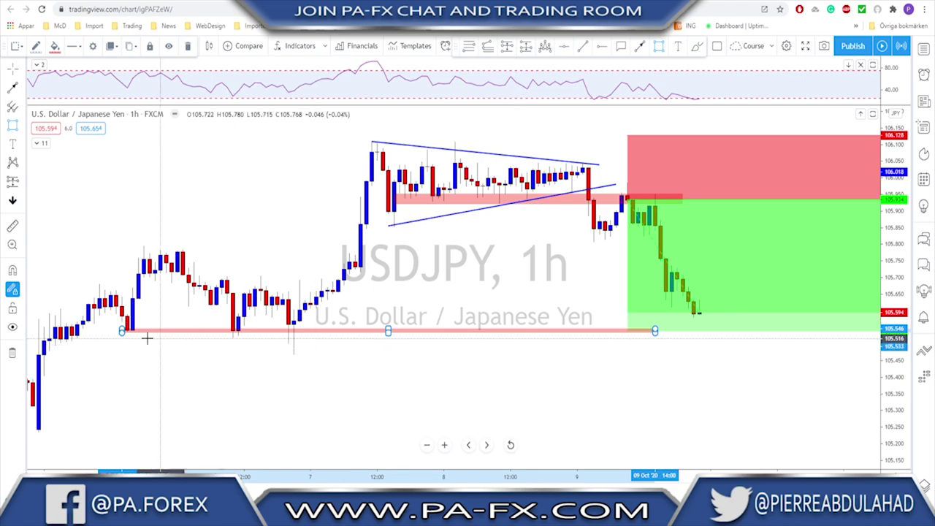
drag(272, 351, 433, 360)
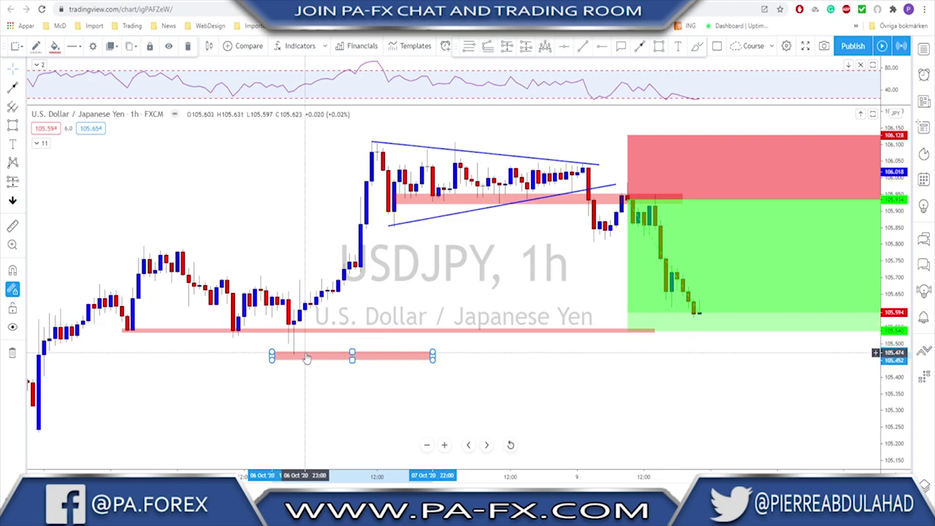
key(Delete)
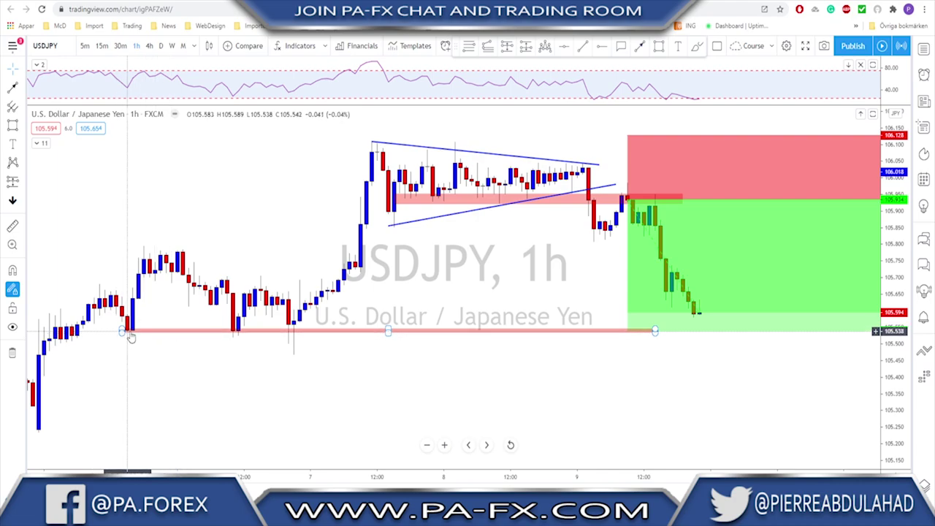
scroll(495, 355, down, 1)
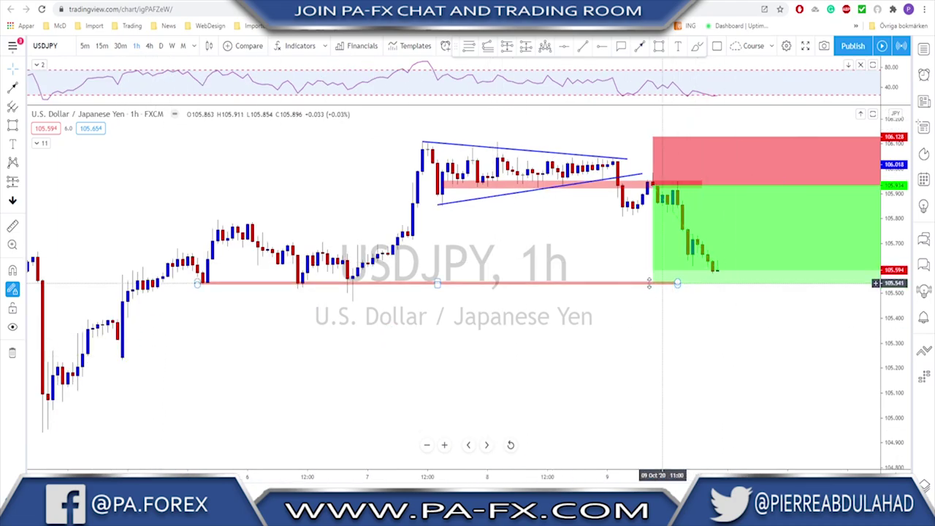
click(208, 285)
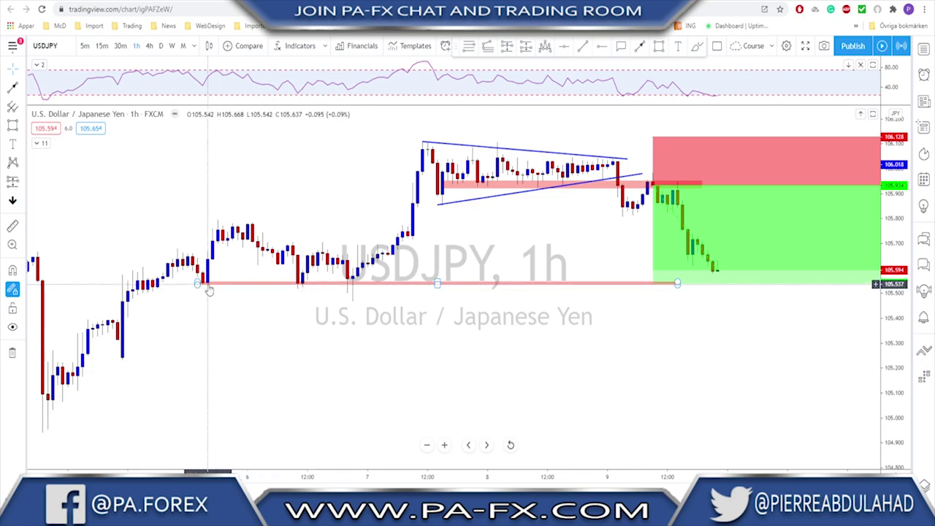
Examine the earlier lows around 105.540 that the short position targets
scroll(213, 290, up, 1)
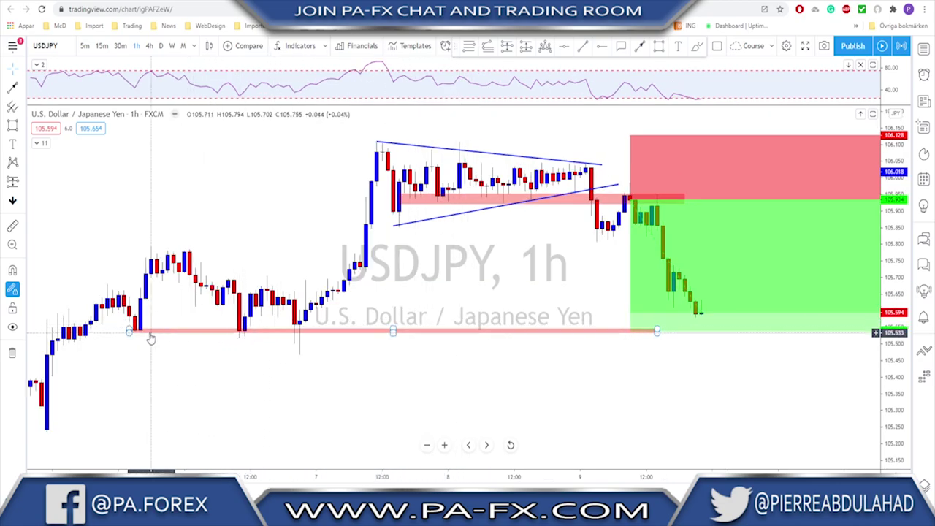
click(287, 335)
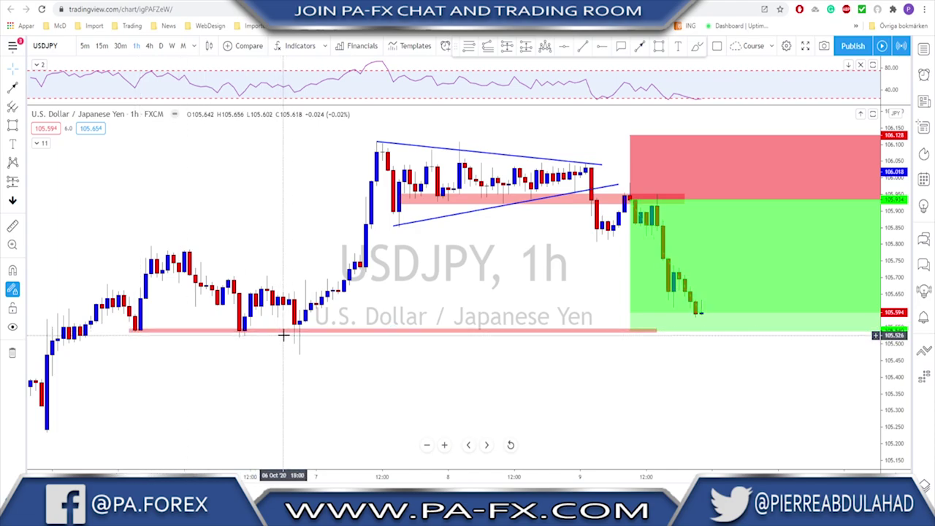
click(298, 332)
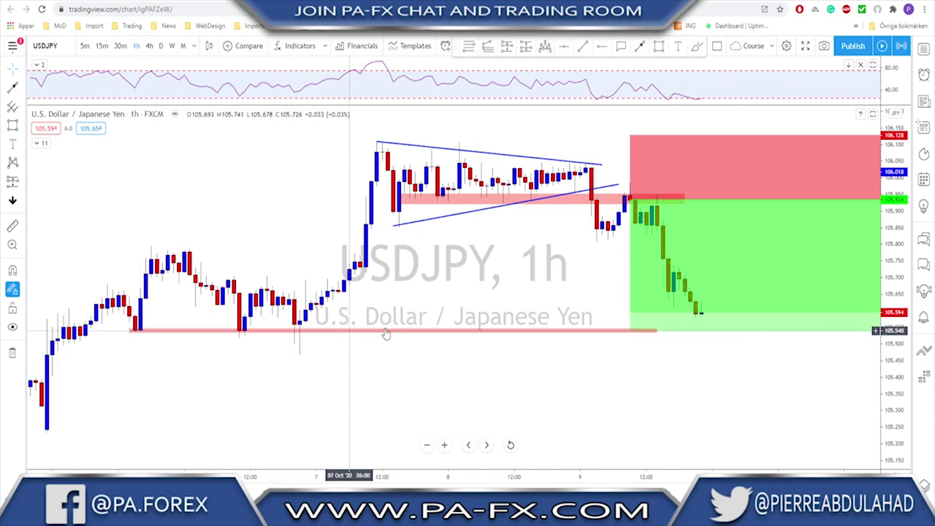
scroll(441, 328, up, 3)
right_click(450, 330)
click(417, 297)
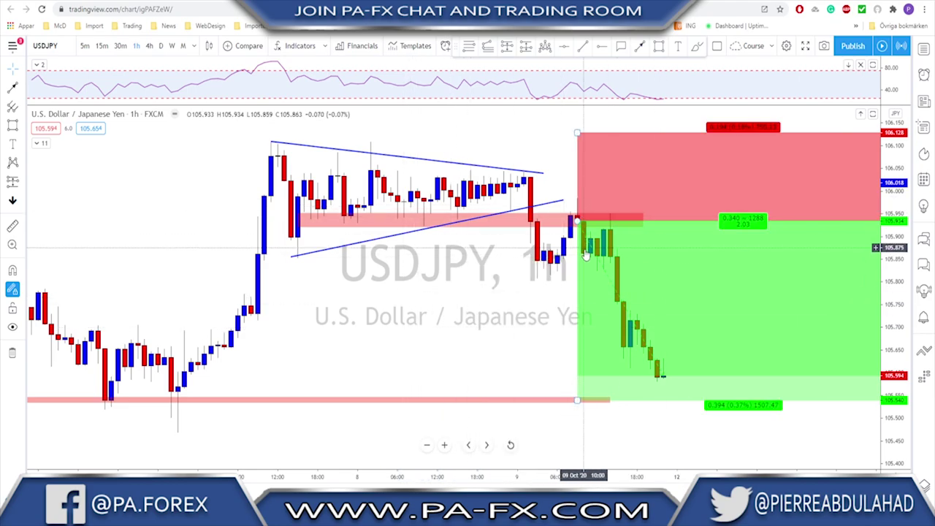
Brush a horizontal stroke beneath the 9 October lows near 105.83 and an upward stroke toward the red zone, and remove both
click(644, 59)
click(694, 46)
drag(528, 268, 630, 269)
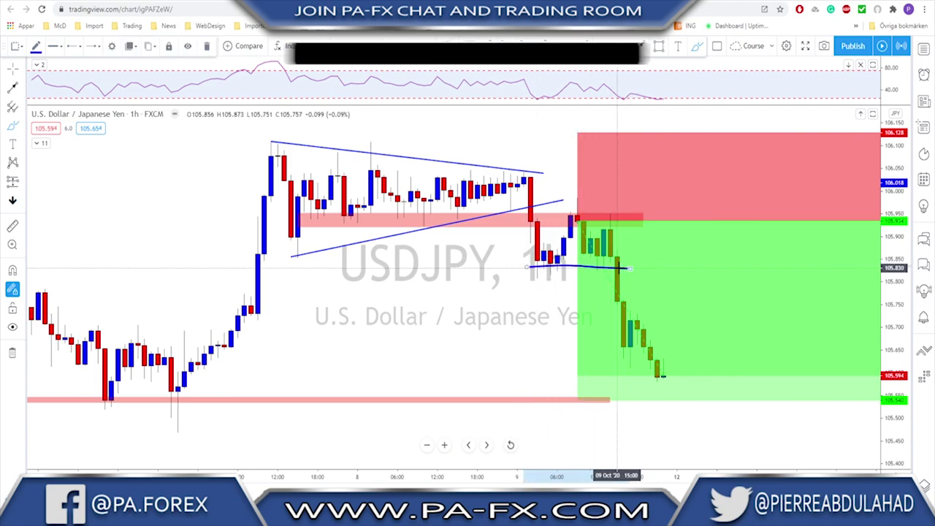
drag(599, 269, 611, 234)
click(610, 219)
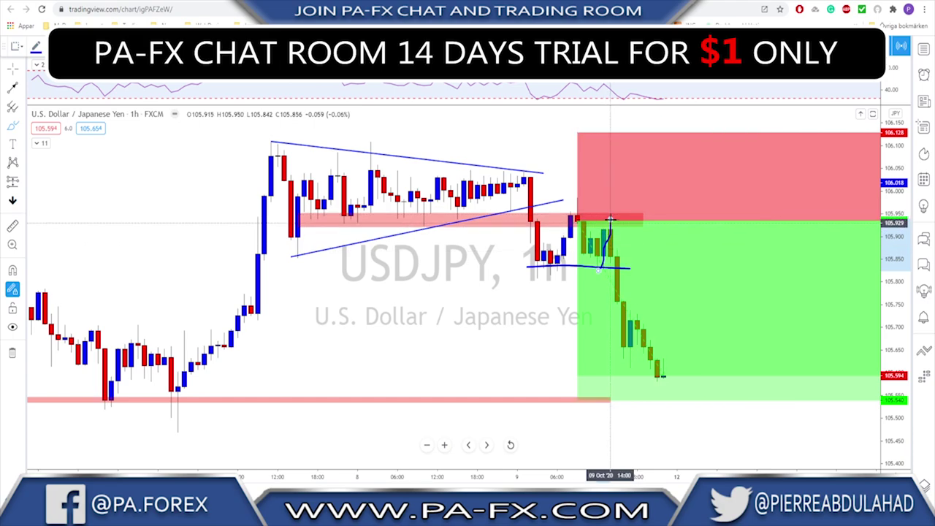
click(604, 259)
key(Delete)
click(612, 281)
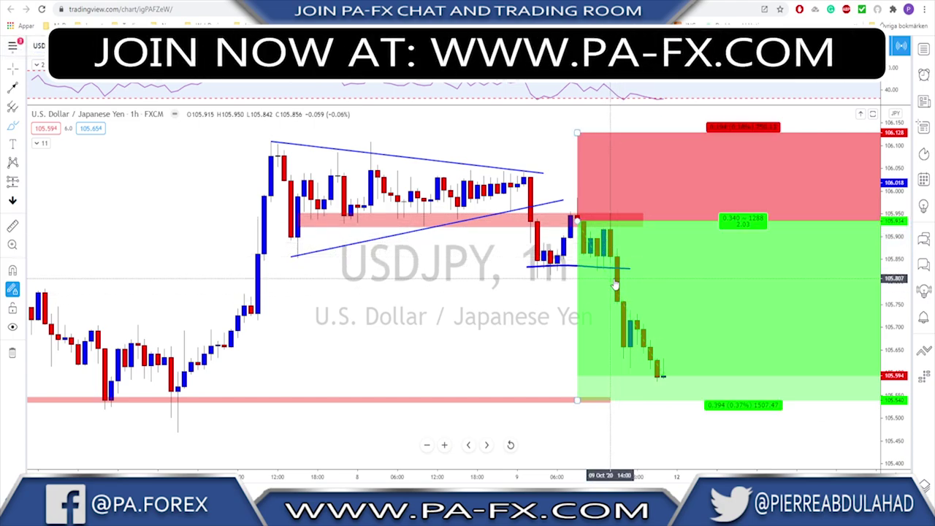
Brush a short horizontal stroke along the first lows after the breakdown, near 105.84, and undo it
scroll(578, 271, down, 2)
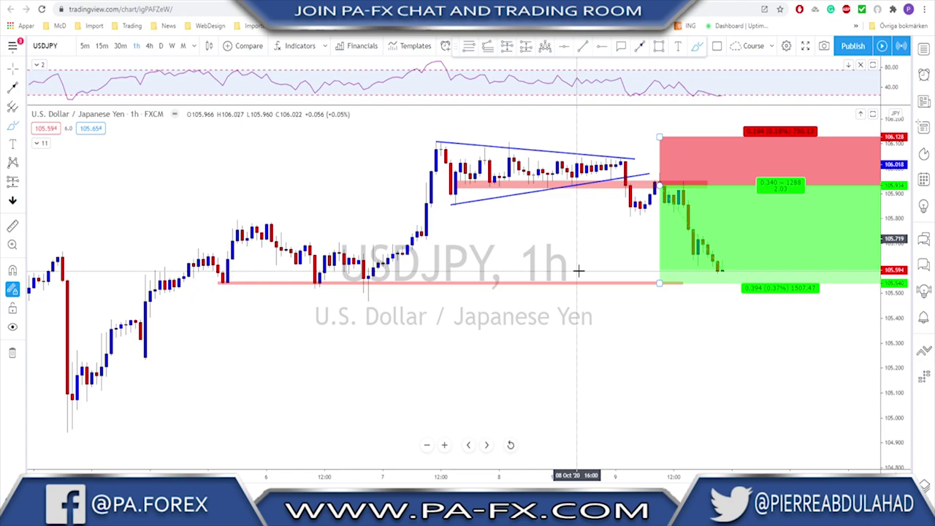
scroll(583, 265, up, 1)
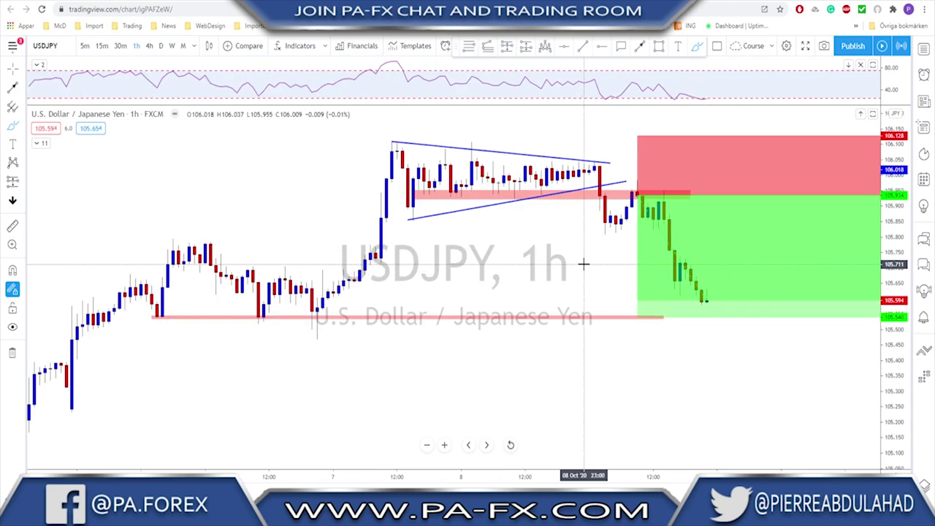
scroll(586, 265, up, 1)
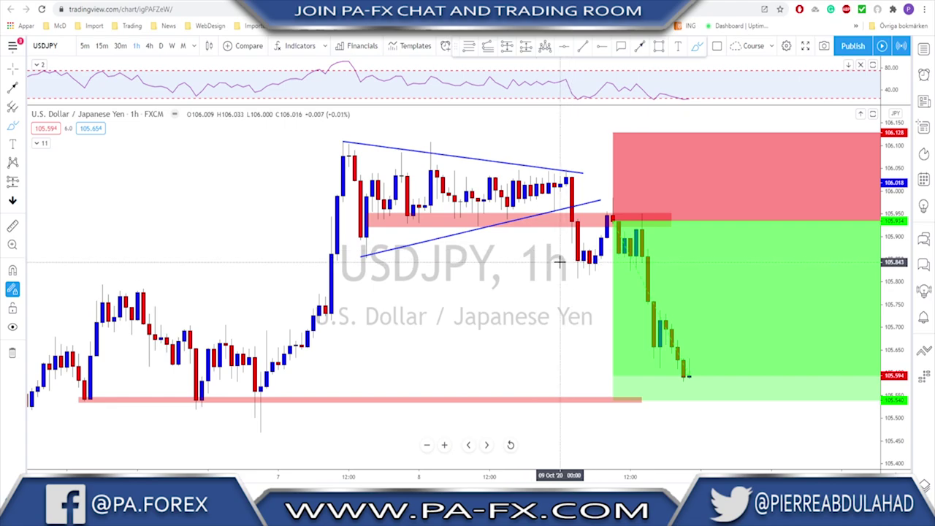
drag(563, 262, 613, 264)
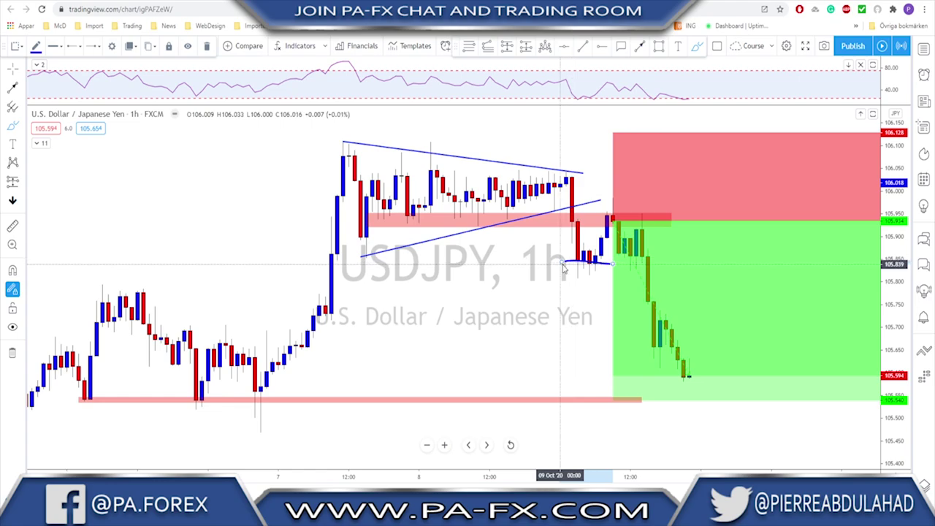
key(ctrl)
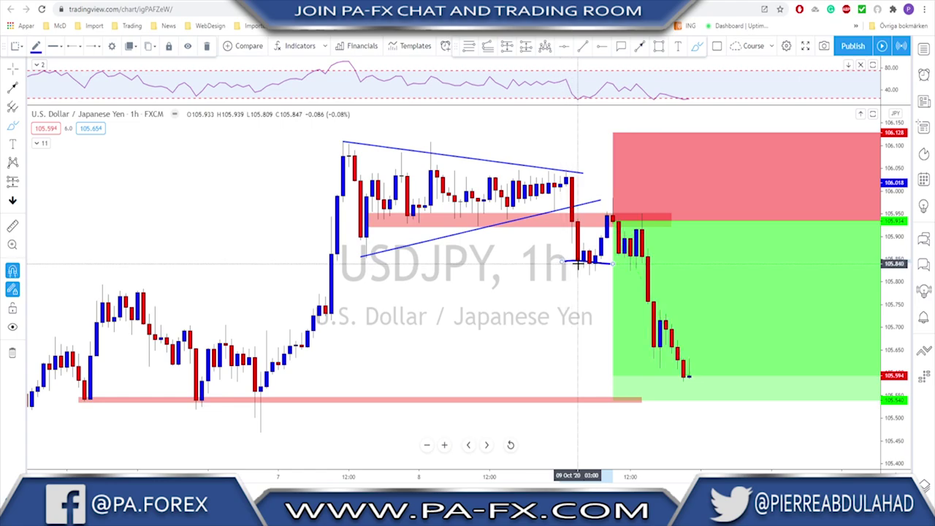
key(ctrl+z)
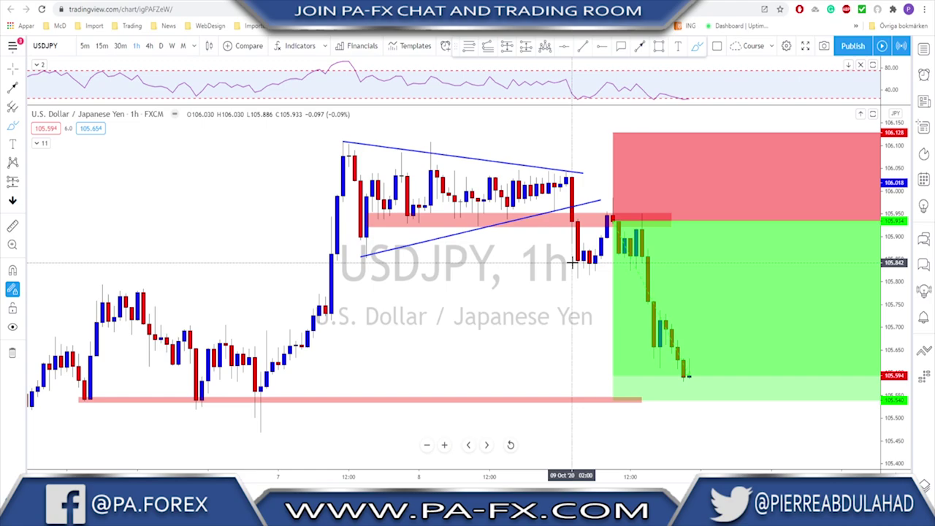
Mark the candle bodies at the post-breakdown low with a very short Brush stroke, and undo it
scroll(570, 266, up, 1)
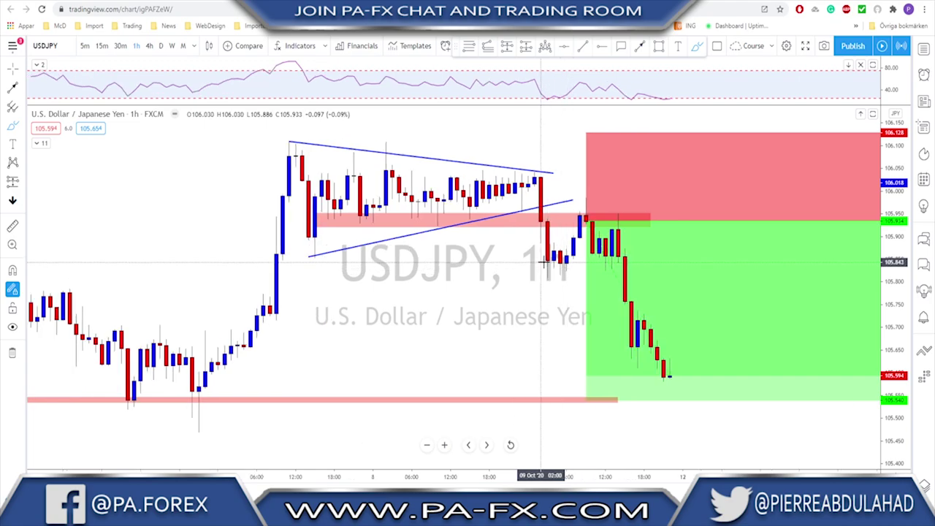
click(561, 261)
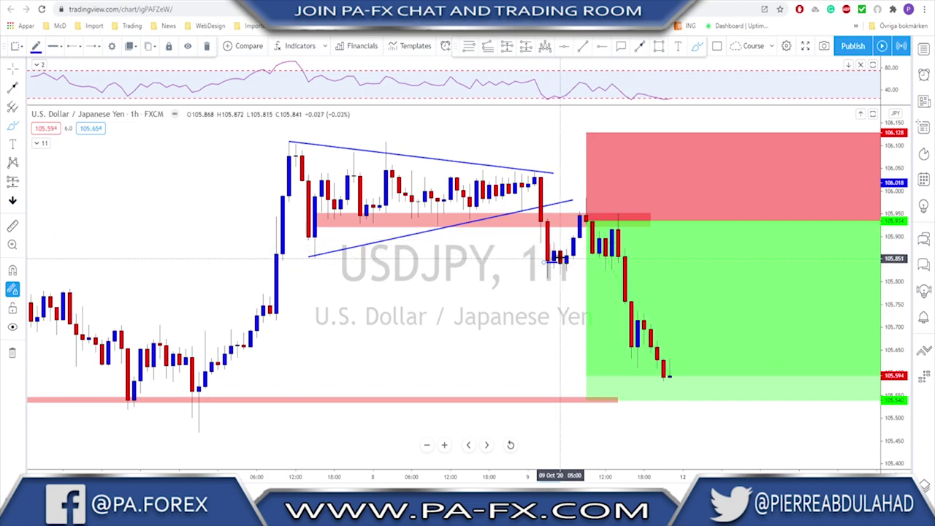
click(586, 225)
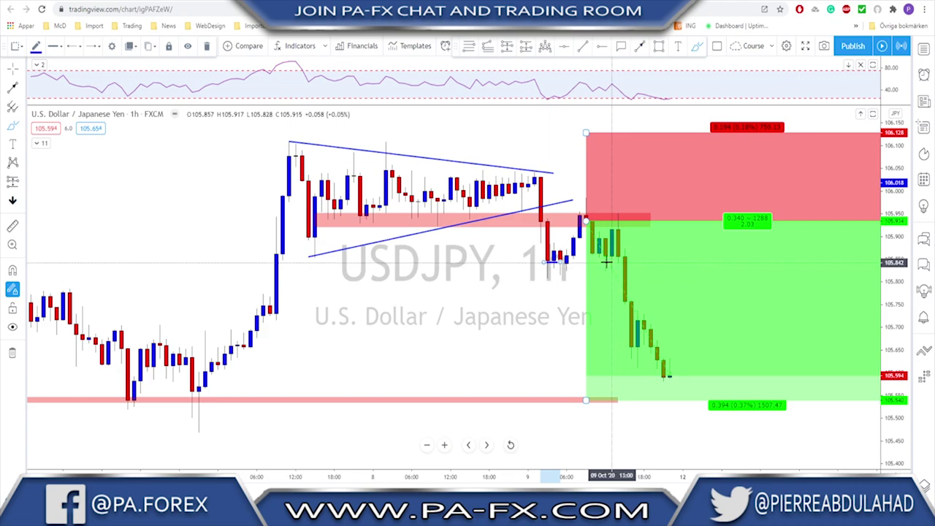
click(561, 267)
key(ctrl+z)
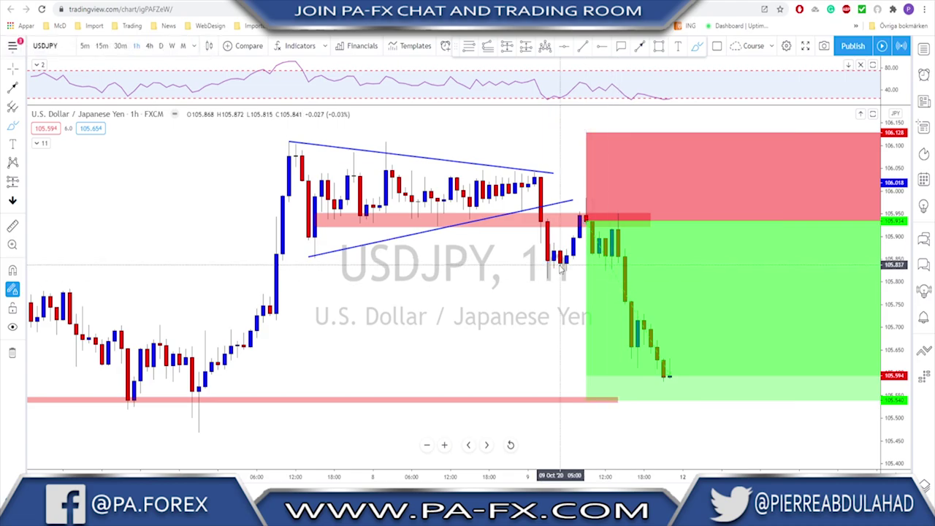
scroll(557, 267, up, 1)
scroll(557, 268, down, 1)
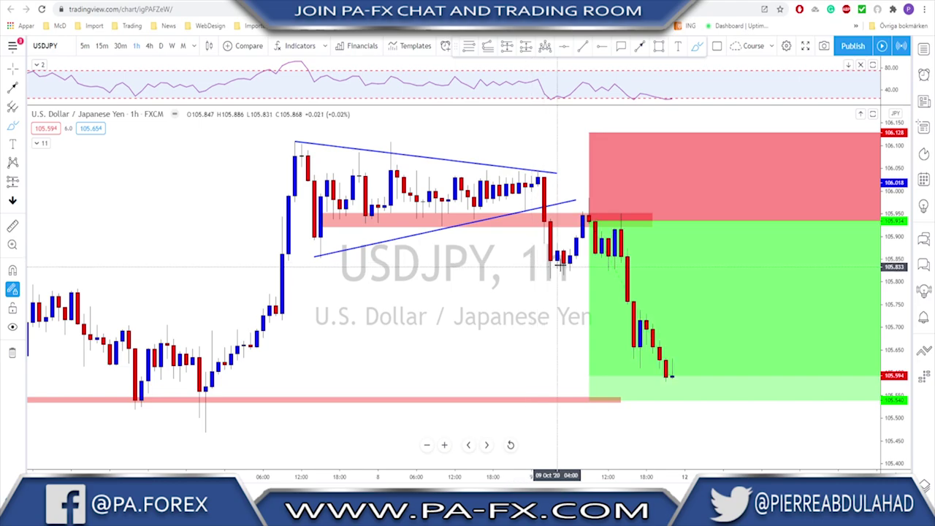
scroll(559, 270, up, 1)
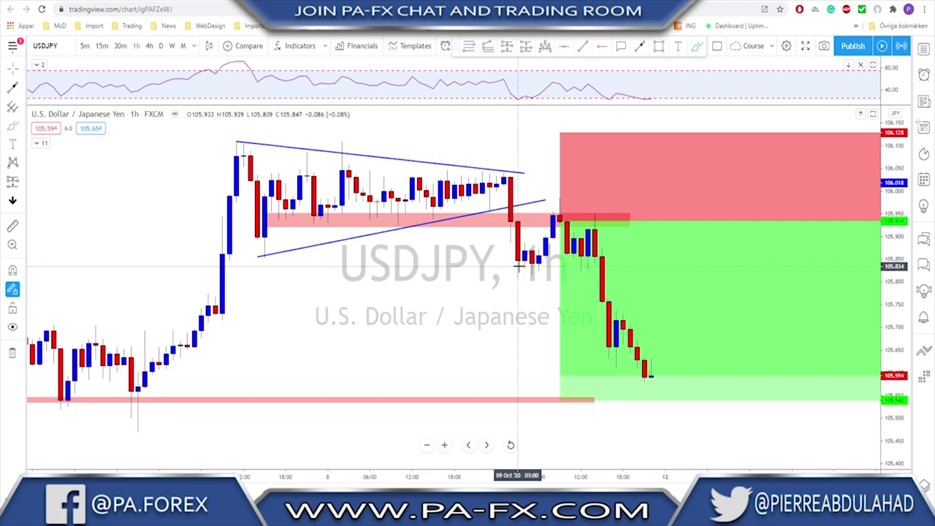
scroll(532, 254, down, 2)
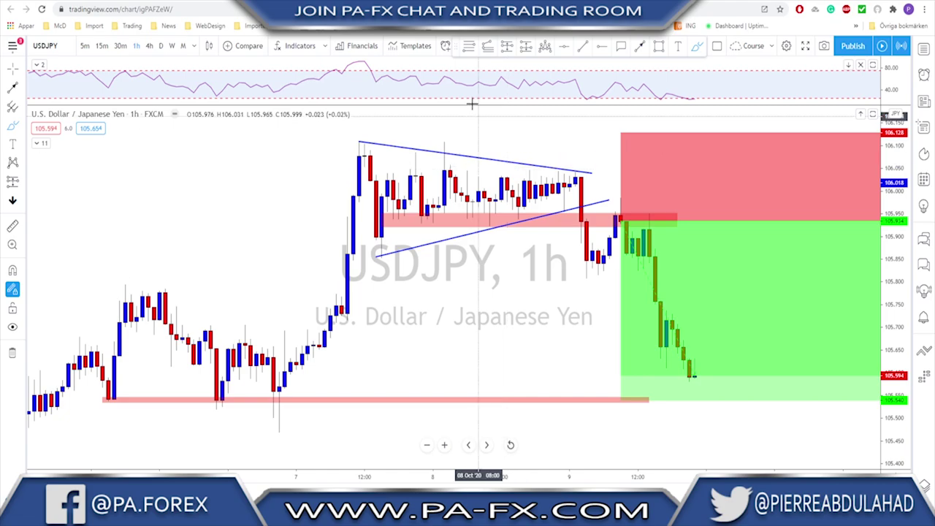
scroll(453, 152, down, 1)
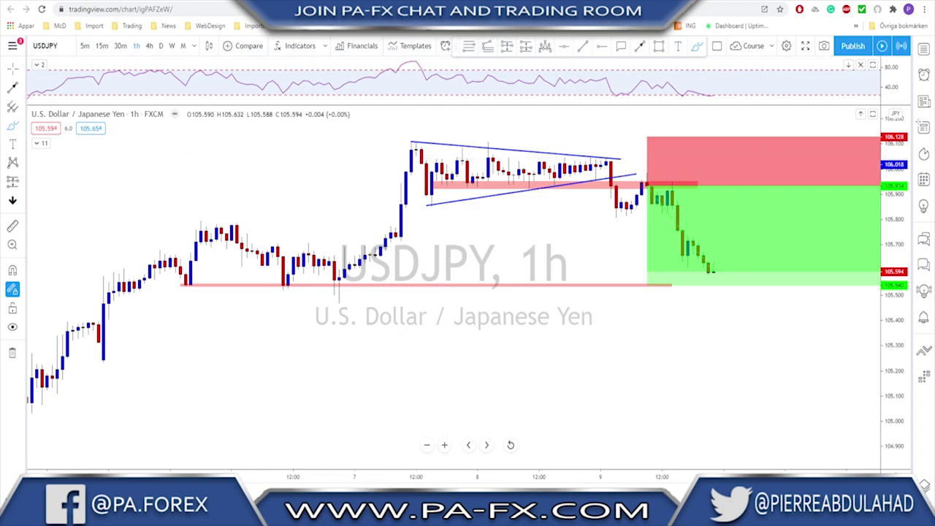
Switch to the other open chart layout and load DXY from the watchlist on the daily timeframe
click(59, 2)
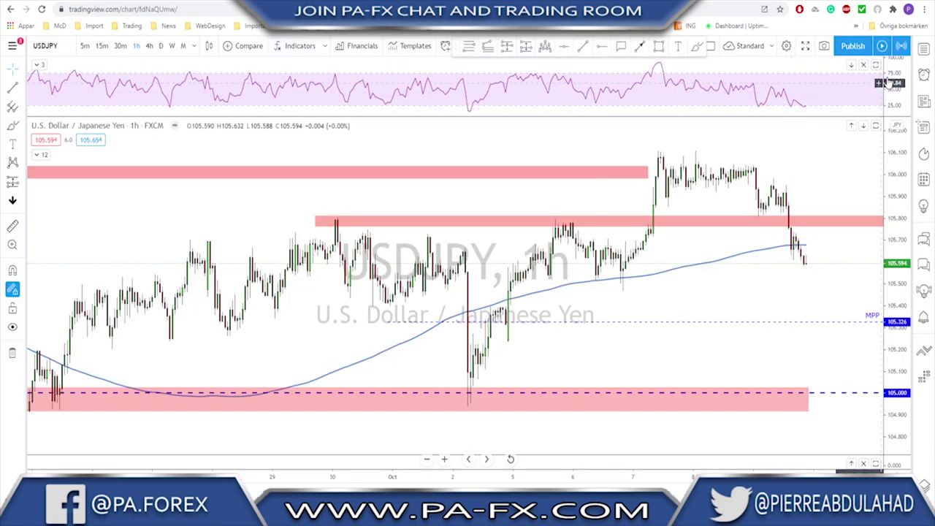
click(923, 52)
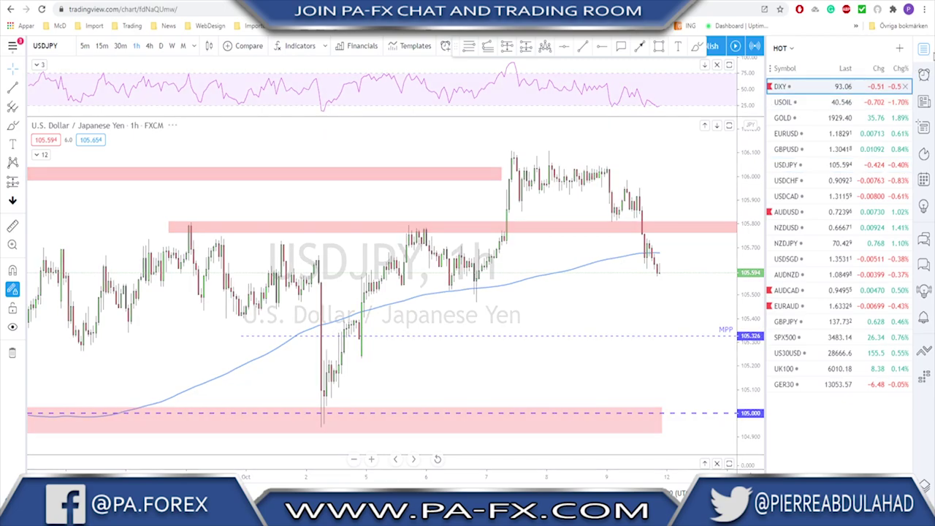
click(803, 87)
click(170, 46)
click(161, 46)
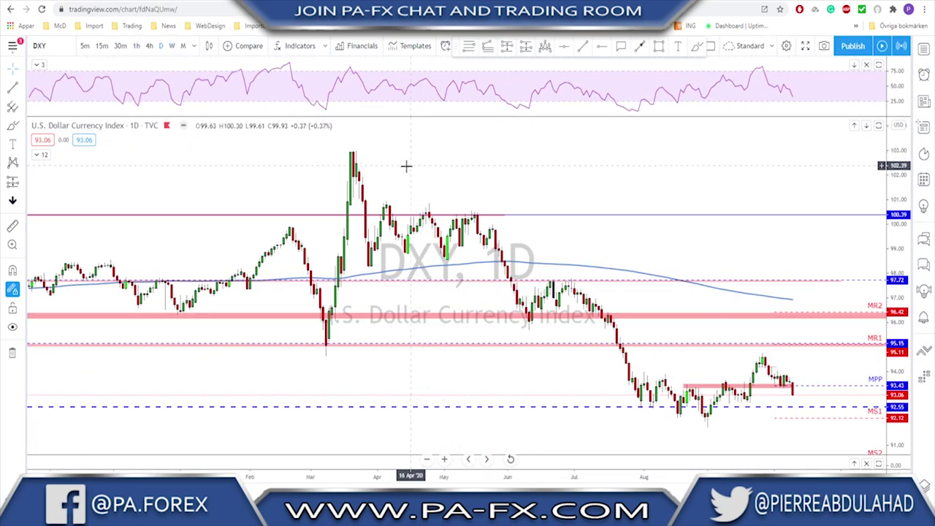
Trace the late-September DXY rally, pullback and early-October bounce with the Brush, and undo the stroke
scroll(410, 165, up, 5)
scroll(324, 222, up, 5)
scroll(358, 227, down, 3)
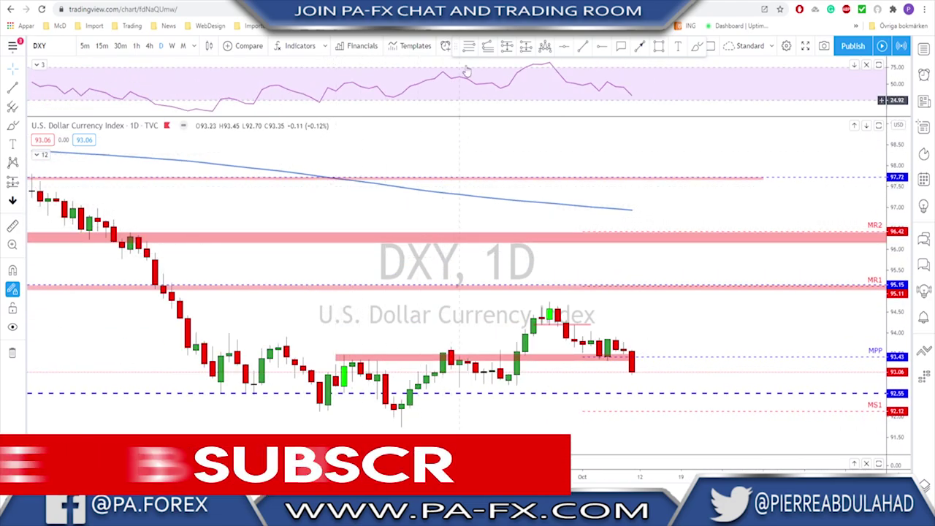
click(698, 46)
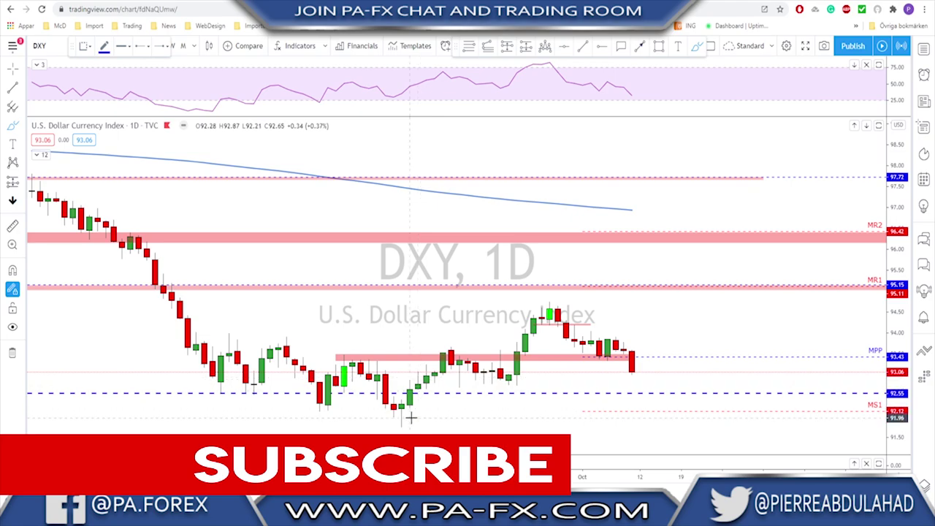
mouse_move(504, 380)
mouse_down()
mouse_move(548, 309)
mouse_move(598, 361)
mouse_move(612, 337)
mouse_move(607, 353)
mouse_up()
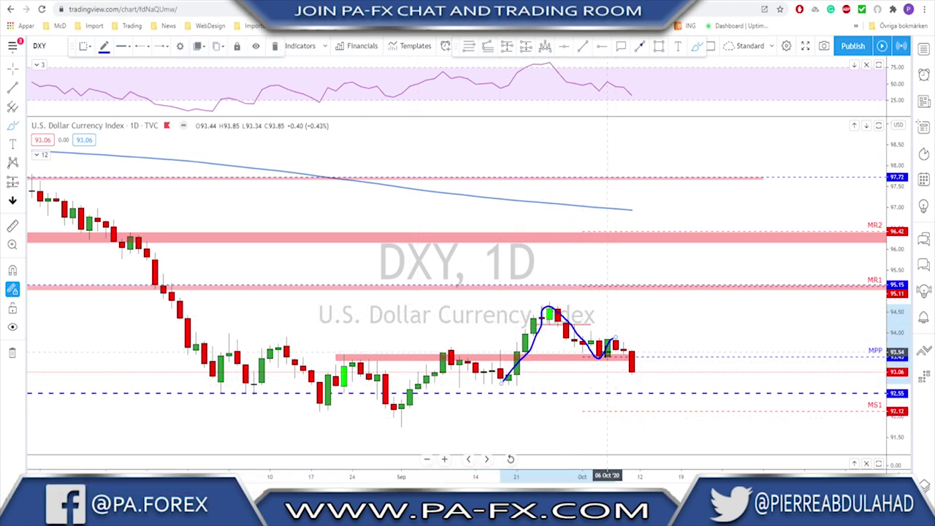
key(ctrl+z)
Circle the 6 October daily candle at the red zone near 93.43 with the Brush, and undo the circle
scroll(606, 353, up, 2)
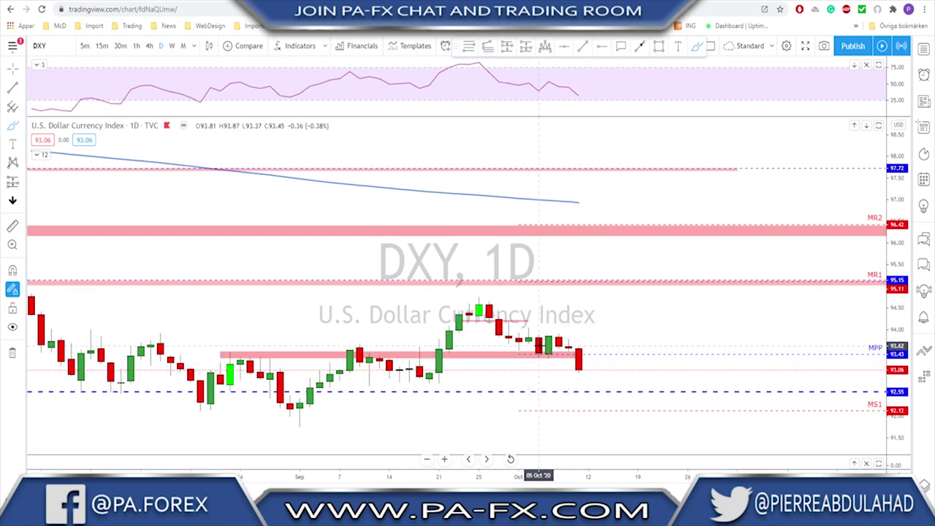
mouse_move(547, 334)
mouse_down()
mouse_move(540, 357)
mouse_move(554, 352)
mouse_move(548, 331)
mouse_up()
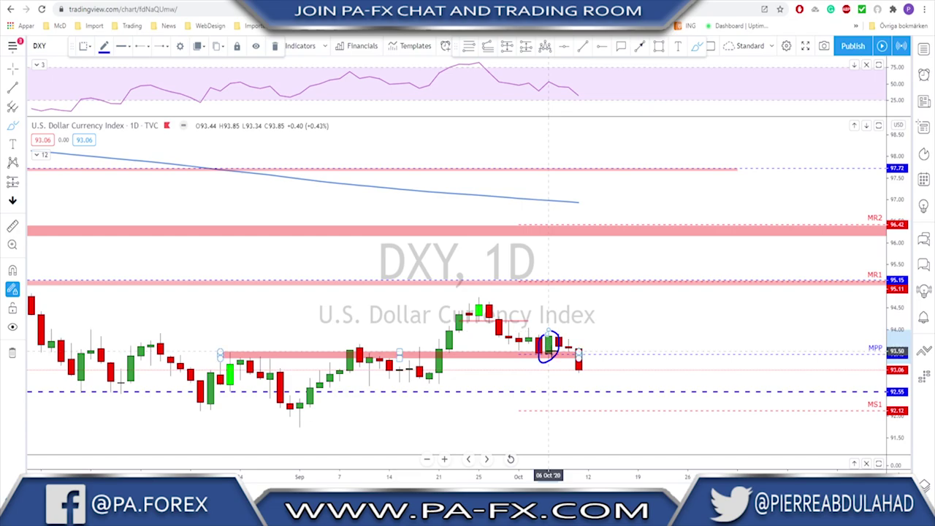
key(ctrl+z)
Examine the latest daily DXY candles around the 93.43 level against the decline since June
scroll(554, 336, down, 1)
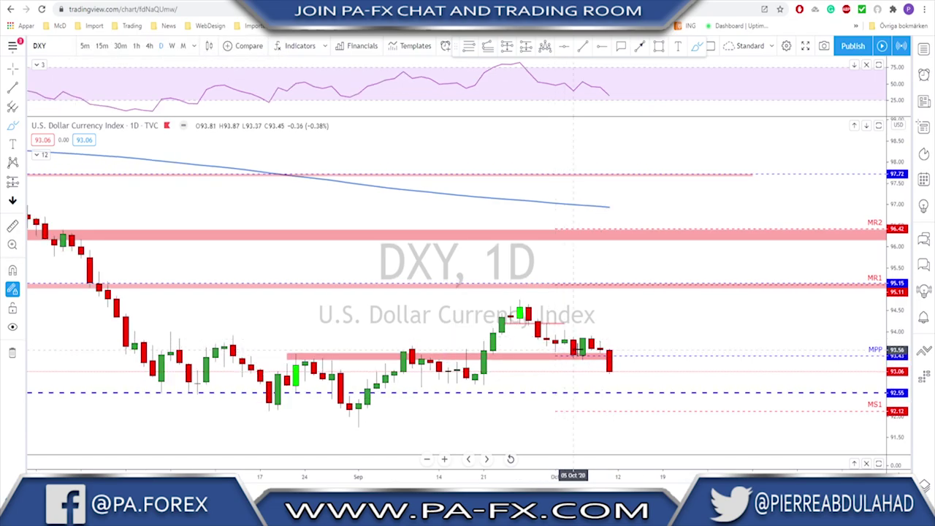
scroll(588, 336, down, 1)
scroll(614, 336, down, 1)
scroll(710, 334, down, 1)
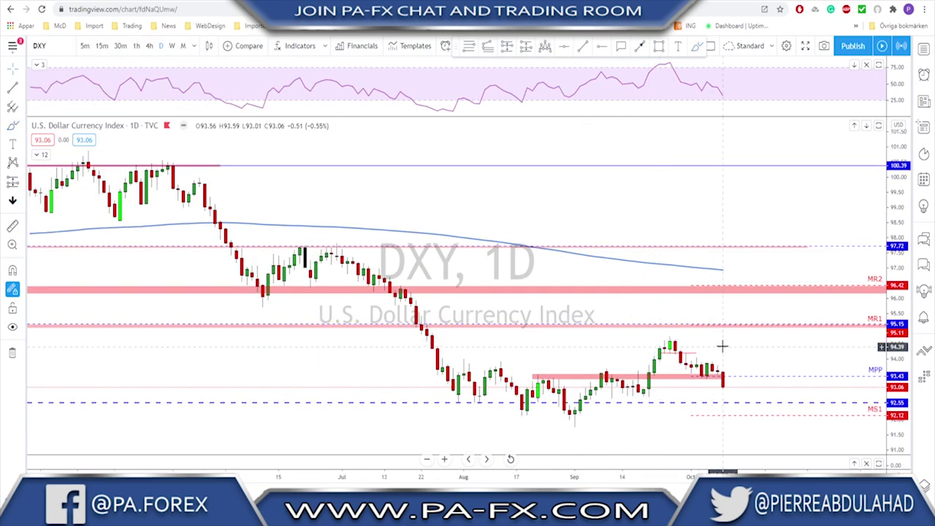
drag(721, 344, 606, 312)
scroll(597, 359, up, 1)
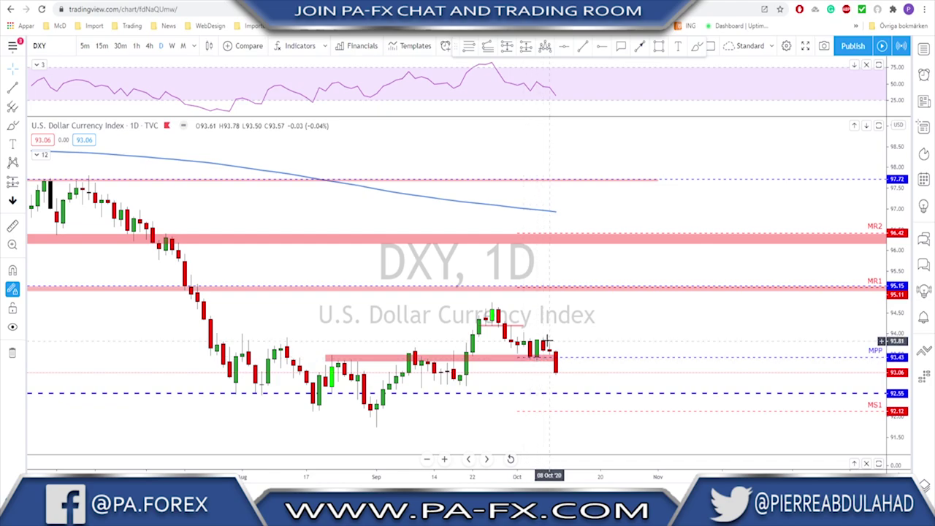
scroll(557, 344, down, 1)
scroll(562, 374, down, 1)
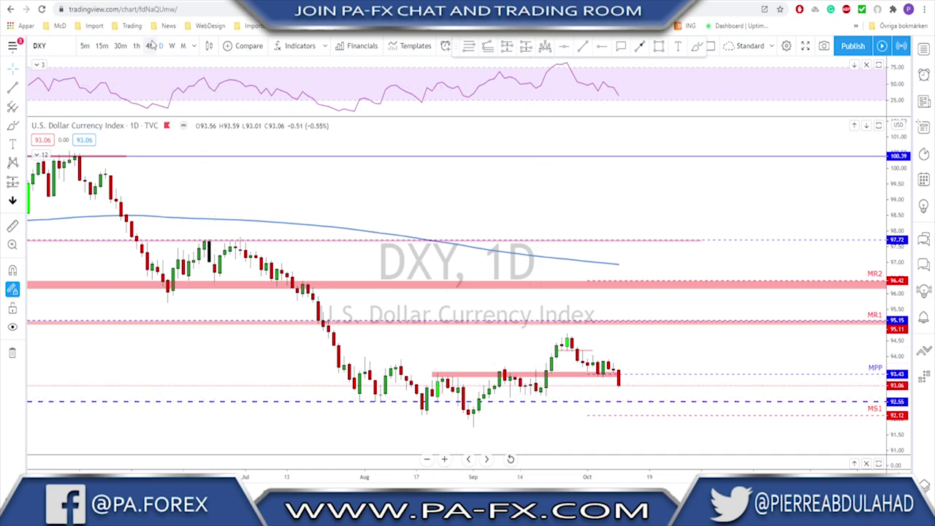
Switch the DXY chart to the weekly timeframe and show its history across the 92.55 support level
click(172, 46)
scroll(431, 332, down, 3)
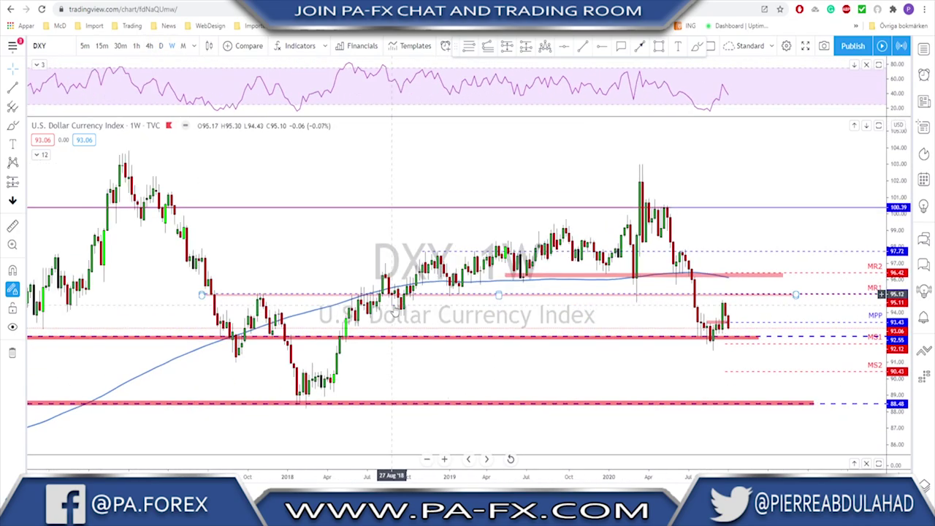
scroll(292, 321, down, 2)
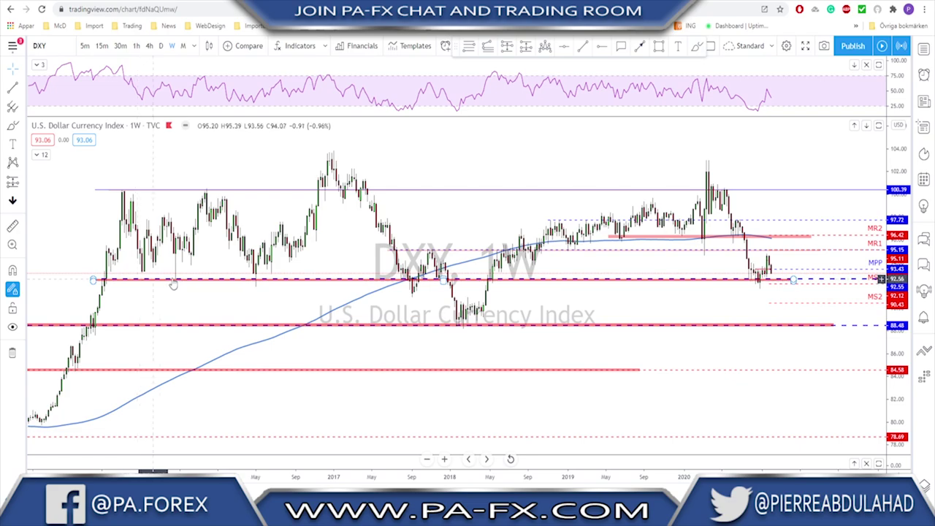
Sketch a projected weekly DXY decline through the 92.55 support down to 88.48 with the Brush
scroll(717, 291, up, 1)
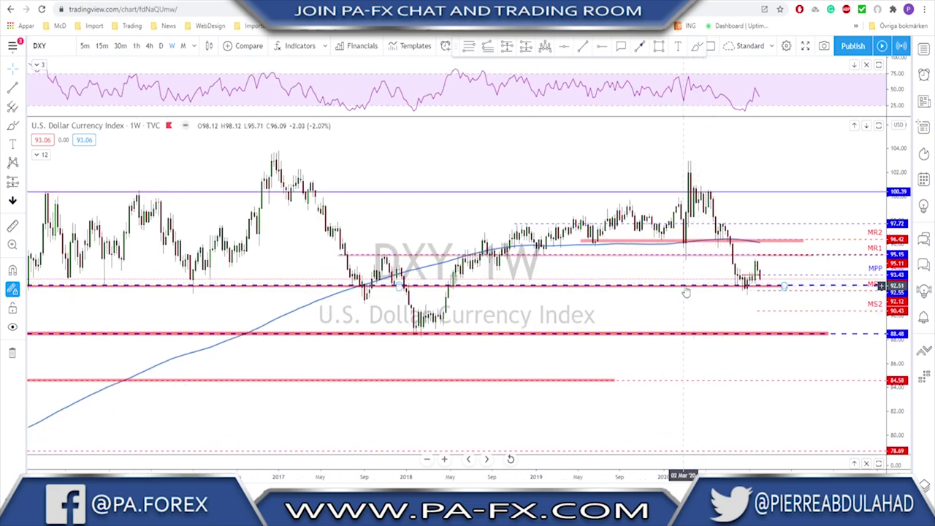
scroll(691, 293, down, 1)
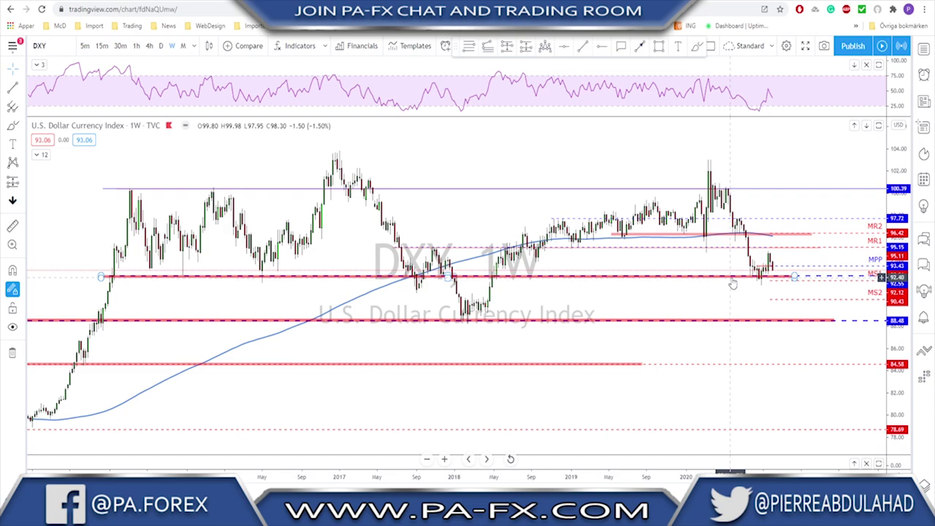
scroll(733, 284, up, 2)
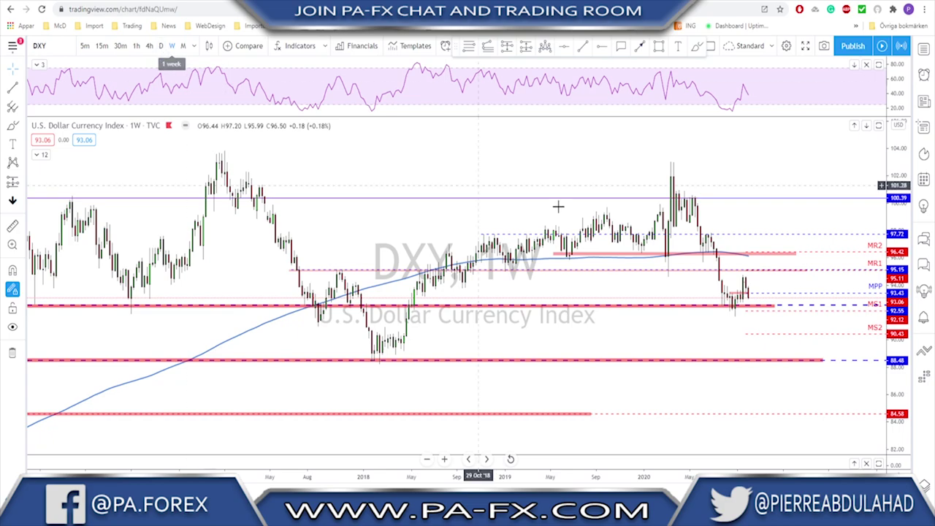
scroll(642, 287, down, 2)
click(698, 46)
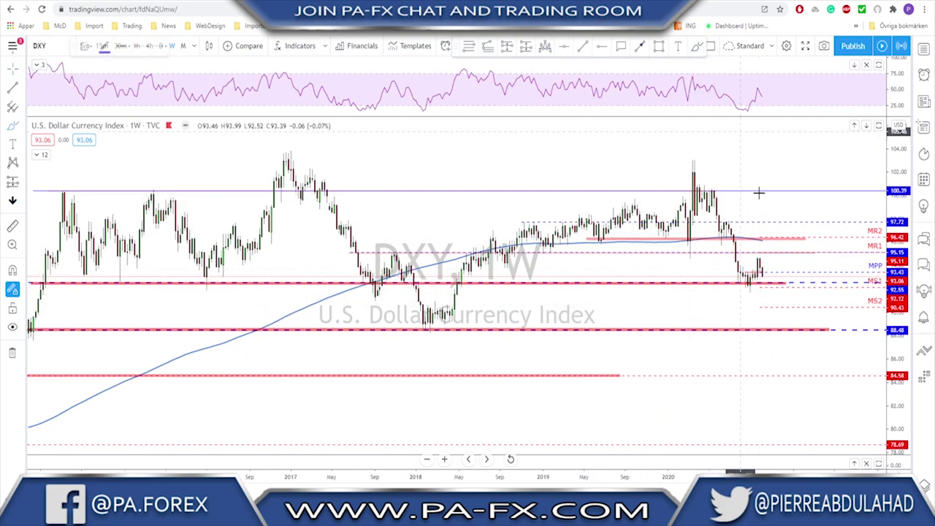
drag(769, 273, 801, 329)
scroll(613, 295, down, 1)
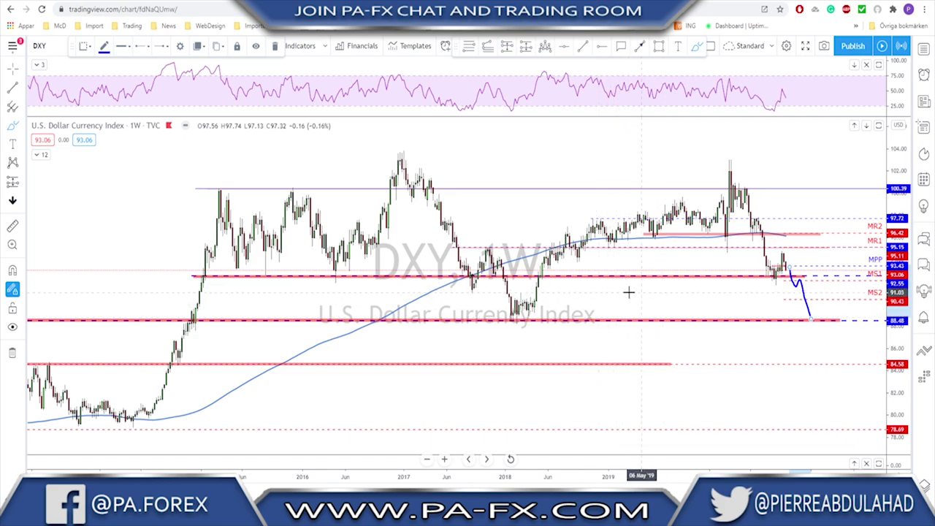
Scribble a zigzag over the empty area between 92.55 and 88.48 beside the 2018 rally, and remove both Brush strokes
mouse_move(548, 284)
mouse_down()
mouse_move(596, 298)
mouse_move(577, 312)
mouse_move(594, 314)
mouse_up()
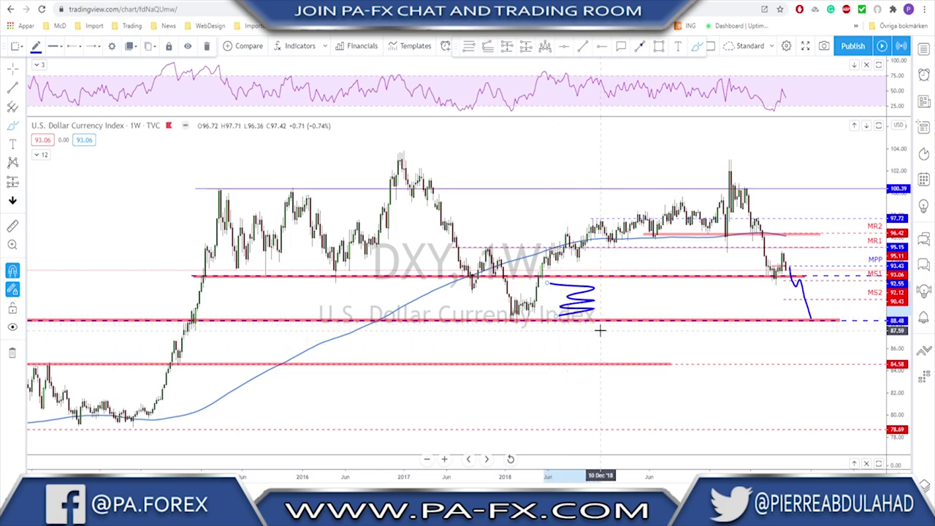
key(Delete)
key(ctrl+z)
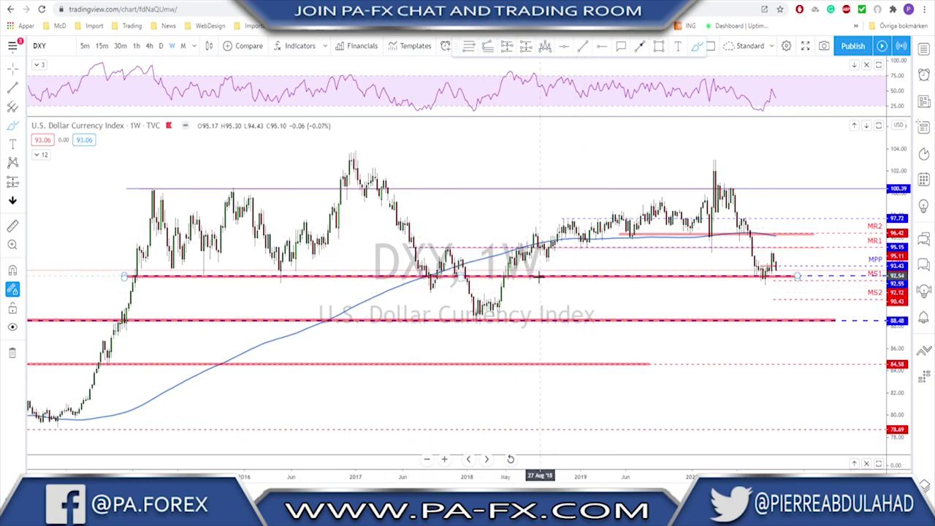
Review the DXY daily candles around the 92.55 level since late July, and switch to the 4-hour timeframe
click(162, 46)
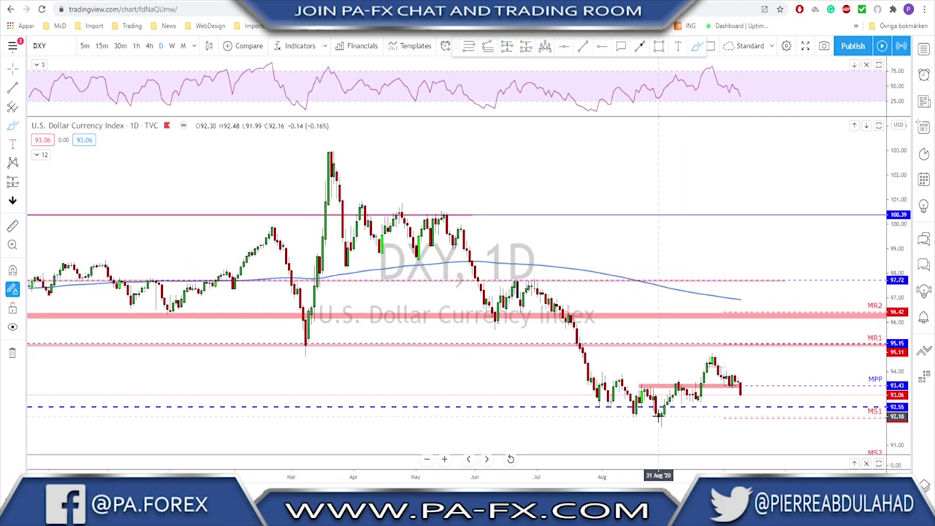
scroll(659, 417, up, 2)
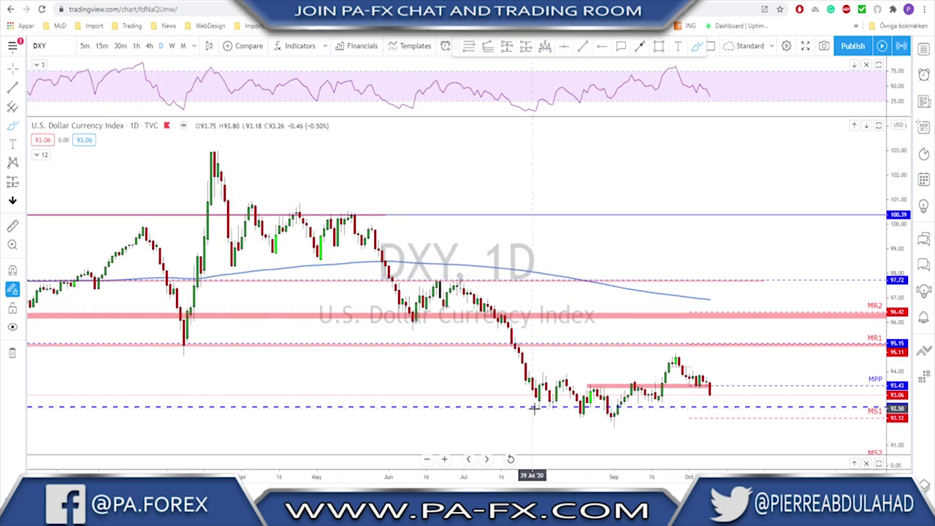
click(149, 46)
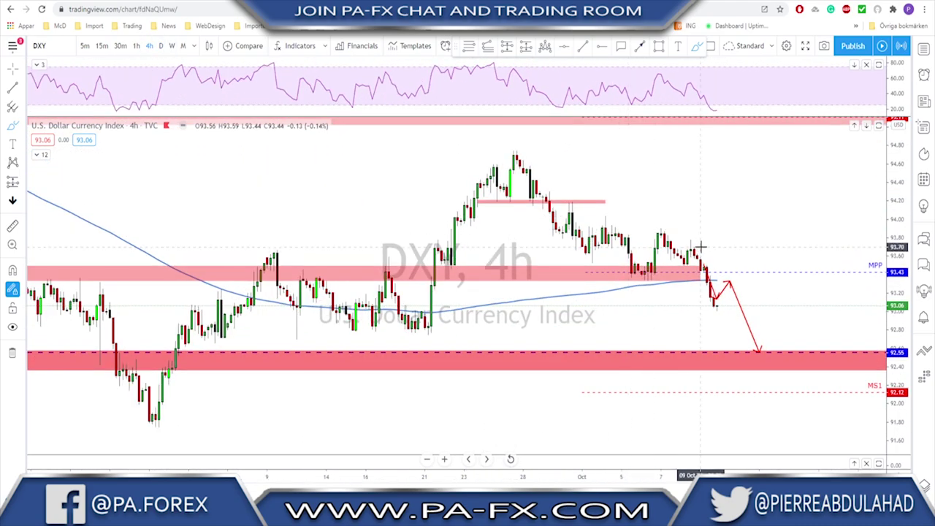
Circle the 6 October lows at 93.43 and trace the bounce from them with the Brush, and undo the strokes
mouse_move(643, 267)
mouse_down()
mouse_move(653, 271)
mouse_move(665, 235)
mouse_up()
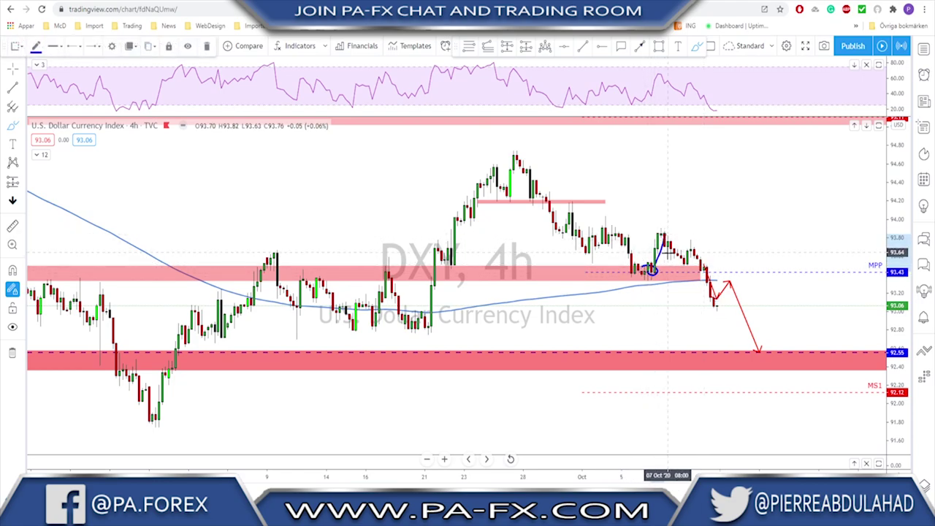
key(ctrl+z)
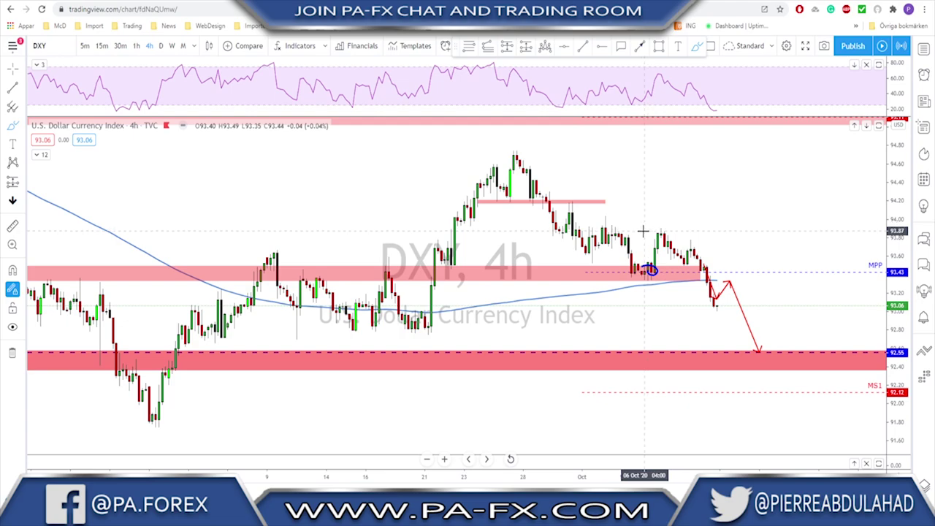
drag(638, 230, 706, 230)
key(ctrl+z)
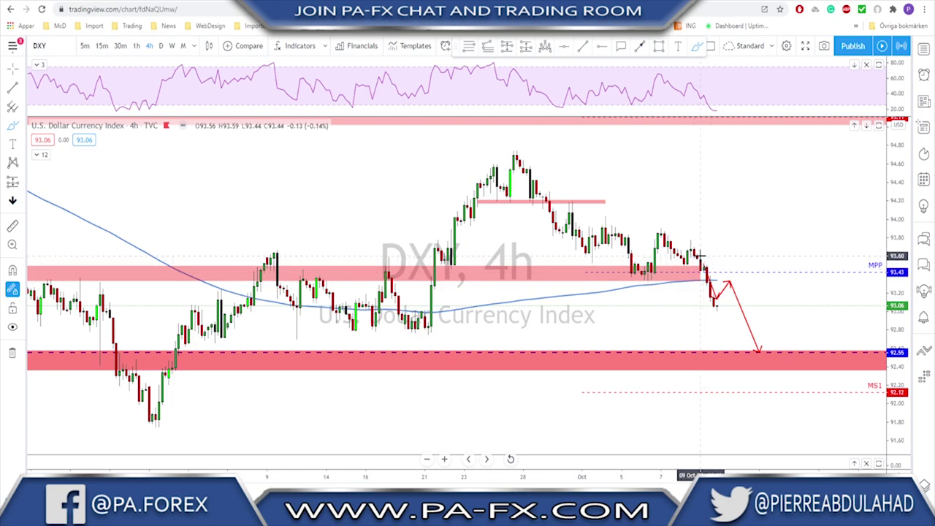
Trace the red projected path from the breakdown through the retest to the 92.55 zone with the Brush, and delete the stroke
mouse_move(699, 256)
mouse_down()
mouse_move(718, 303)
mouse_move(760, 359)
mouse_up()
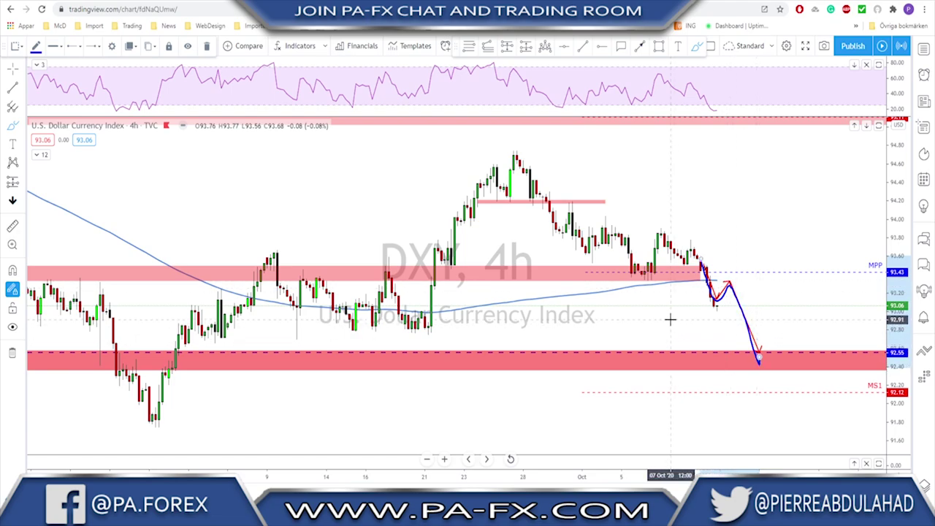
key(Delete)
scroll(709, 303, down, 2)
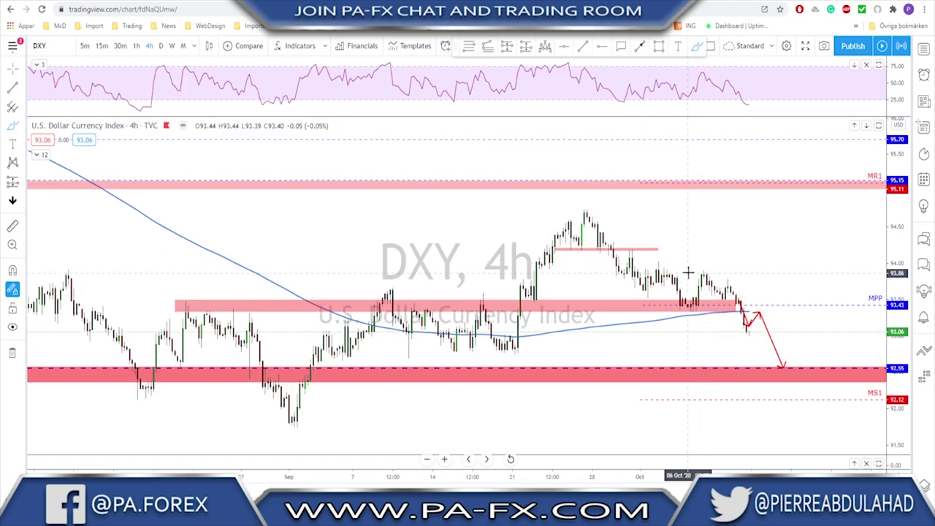
scroll(688, 272, up, 1)
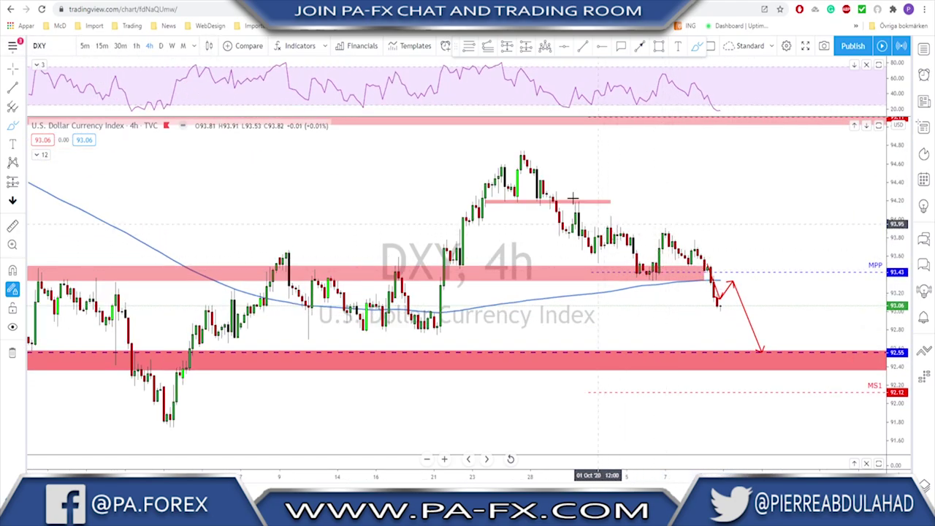
Place red down-arrow markers above the four successive lower highs between 30 September and 8 October
click(13, 201)
click(575, 182)
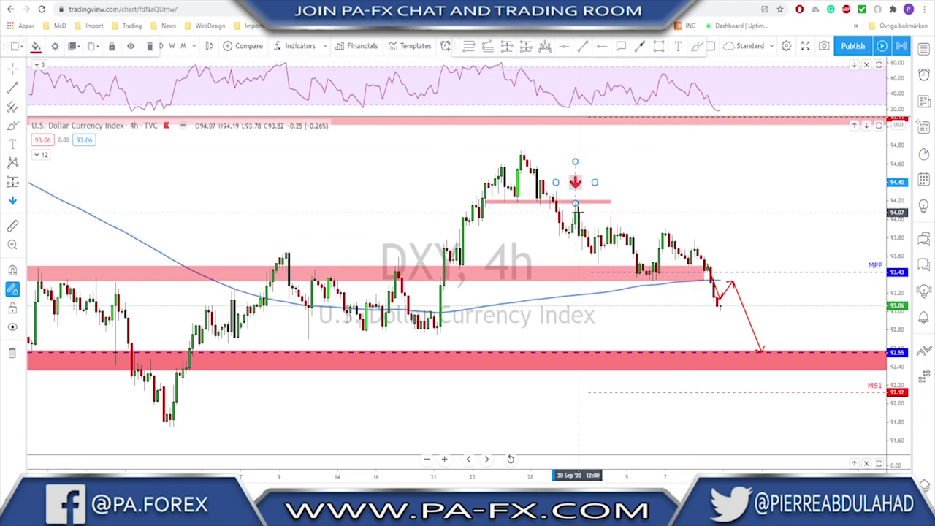
click(610, 209)
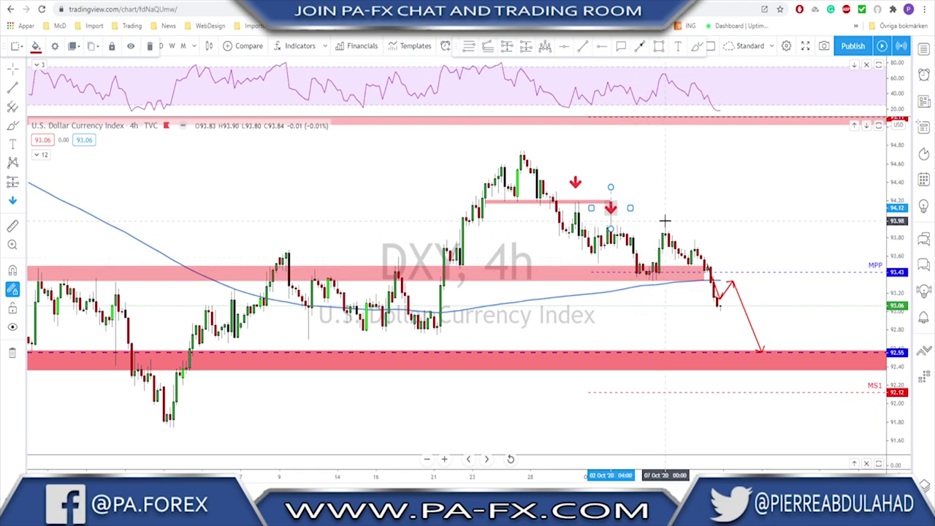
click(665, 218)
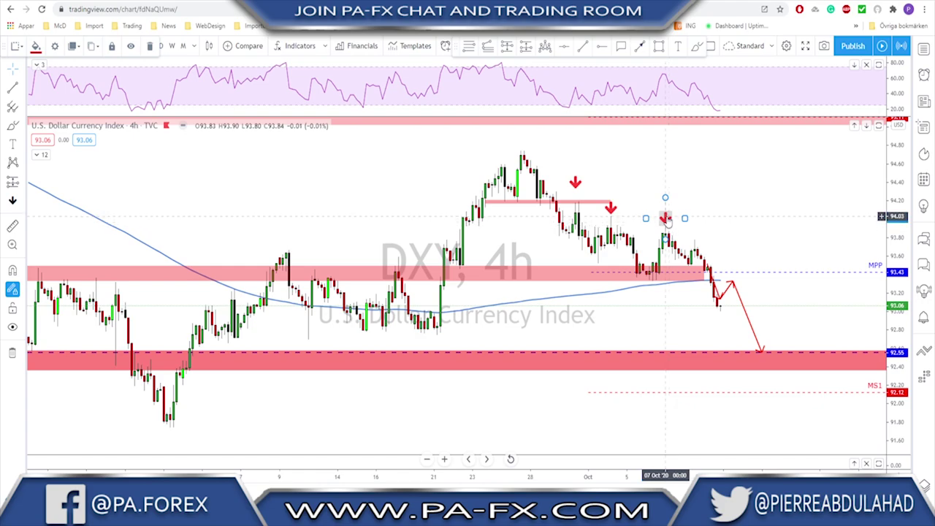
click(695, 233)
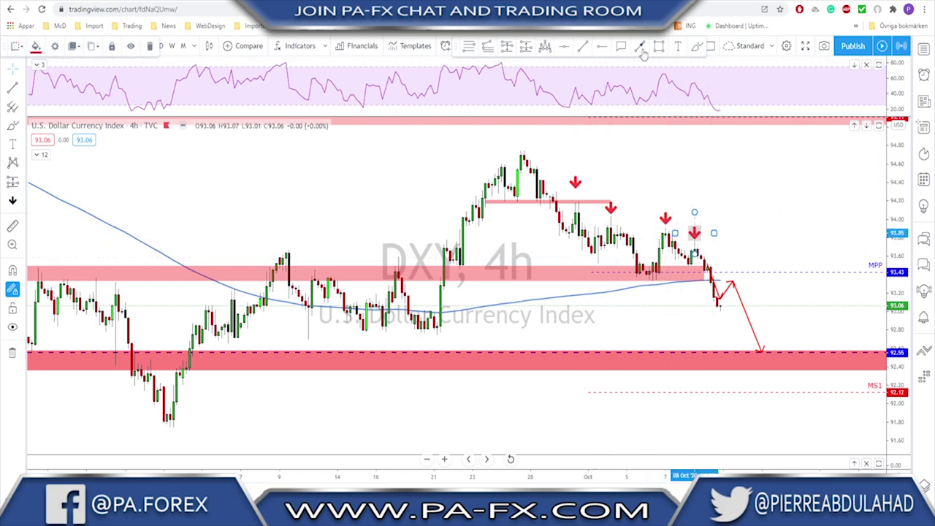
click(640, 46)
click(575, 168)
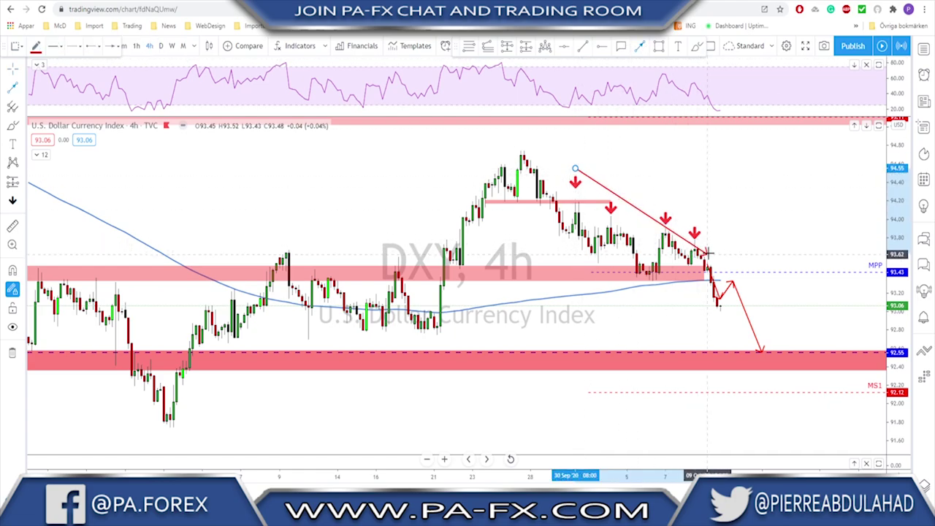
key(Escape)
Underline the October lows at 93.43 up to the breakdown with the Brush, and remove the line and the down-arrow markers
click(697, 47)
drag(630, 274, 710, 272)
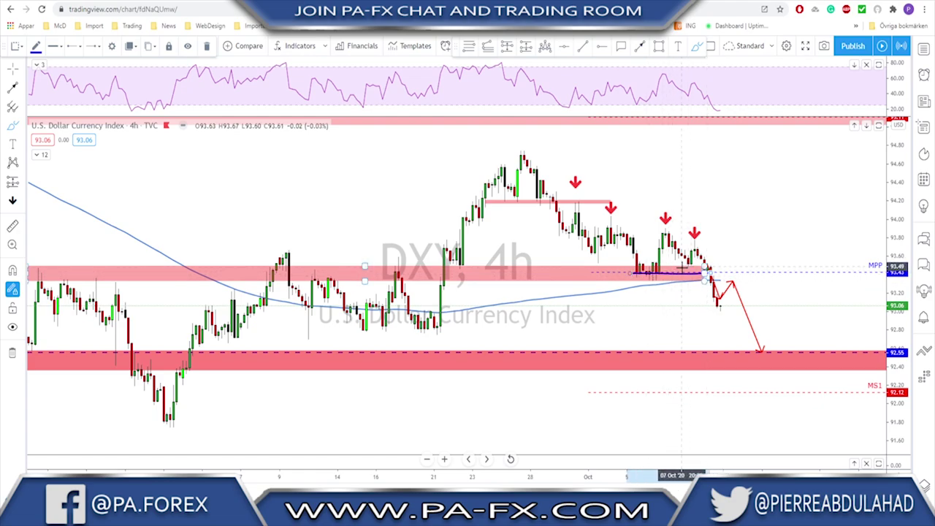
key(Delete)
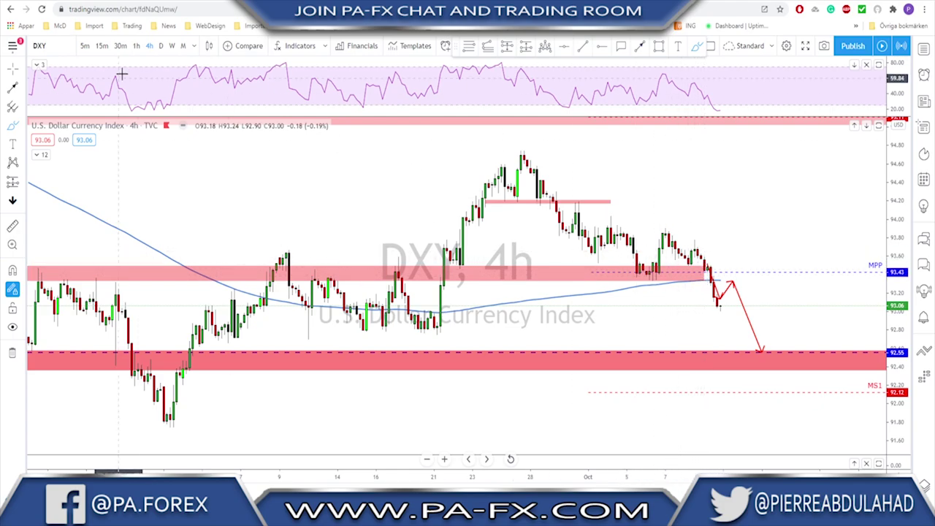
Switch the DXY chart to the 1-hour timeframe and show its history back to the mid-September lows
click(138, 46)
scroll(601, 280, down, 4)
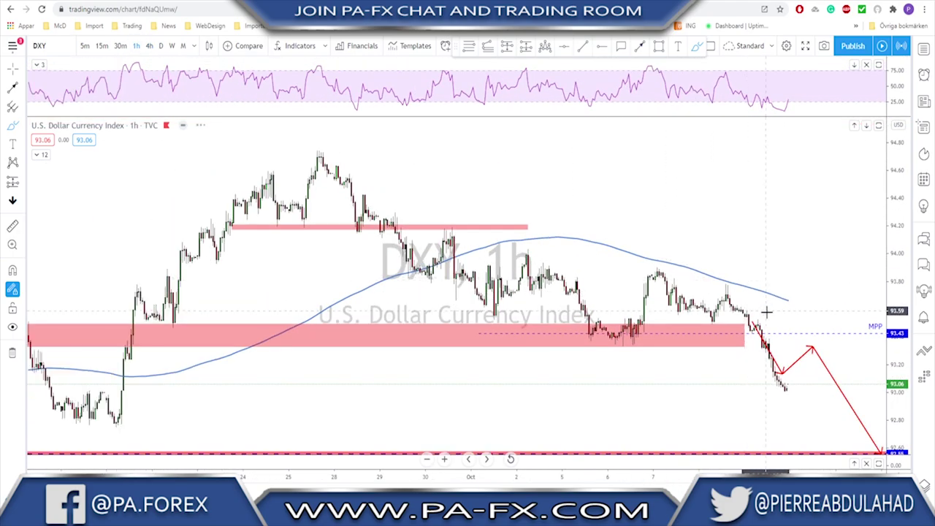
drag(794, 271, 678, 250)
scroll(733, 245, down, 3)
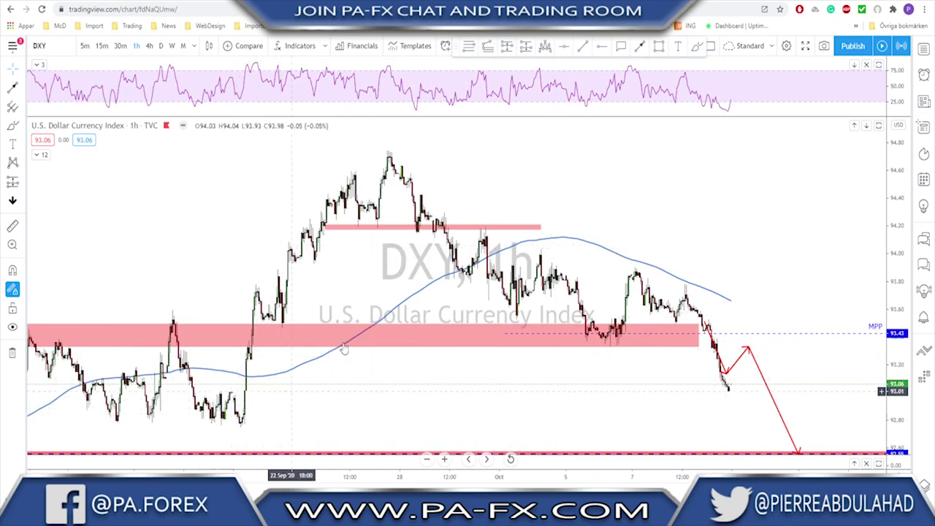
Circle the mid-September lows near 92.80 with the Brush, compare them with the 92.55 zone, and delete the circle
click(698, 47)
mouse_move(246, 418)
mouse_down()
mouse_move(115, 420)
mouse_move(231, 432)
mouse_move(245, 417)
mouse_up()
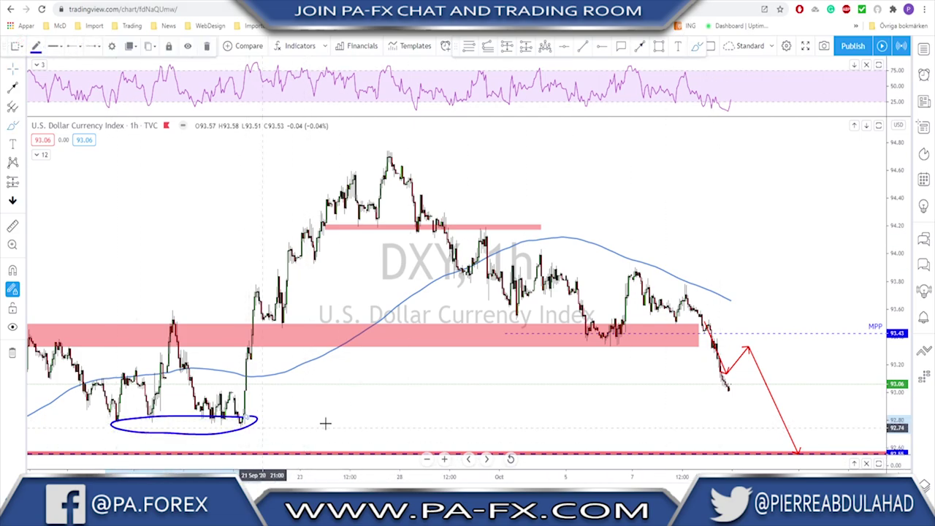
scroll(585, 439, down, 4)
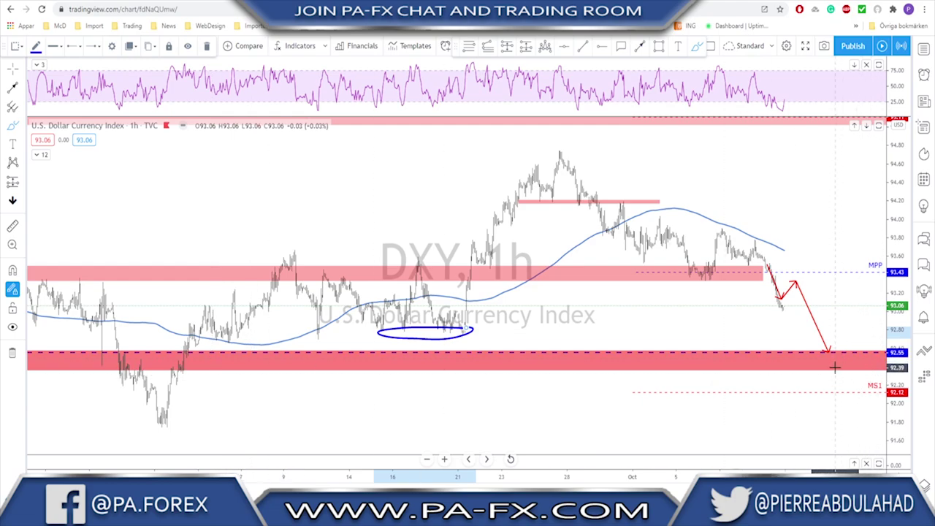
key(Delete)
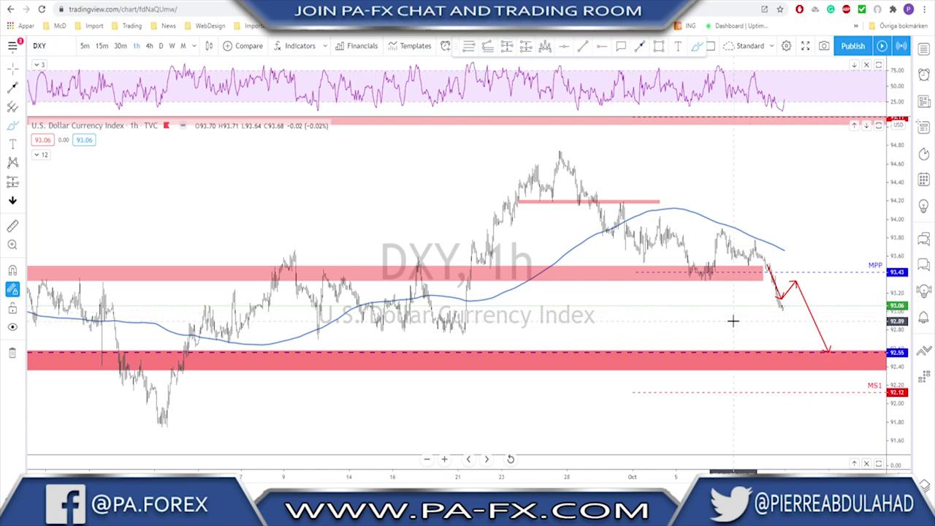
Draw a near-horizontal Brush line from the 5 October lows along the red zone's lower part to just past the latest candle
scroll(708, 315, up, 5)
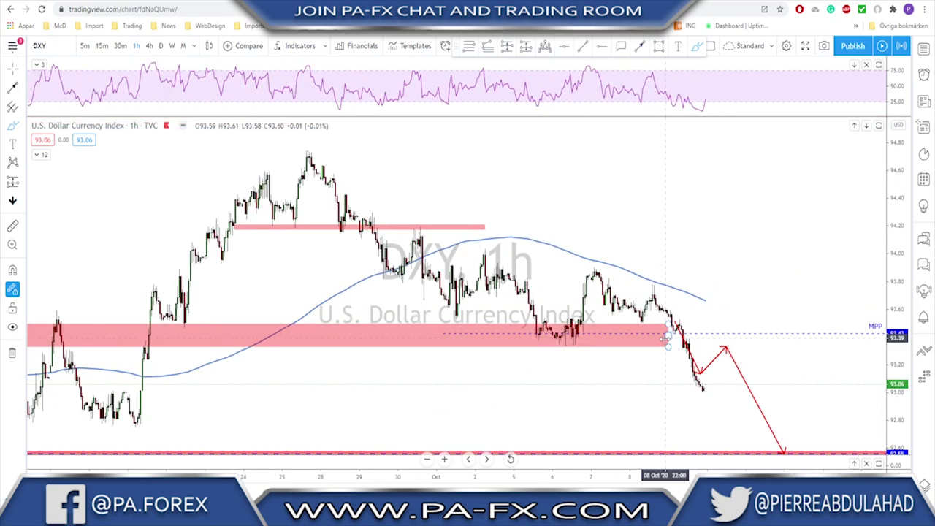
scroll(662, 339, down, 1)
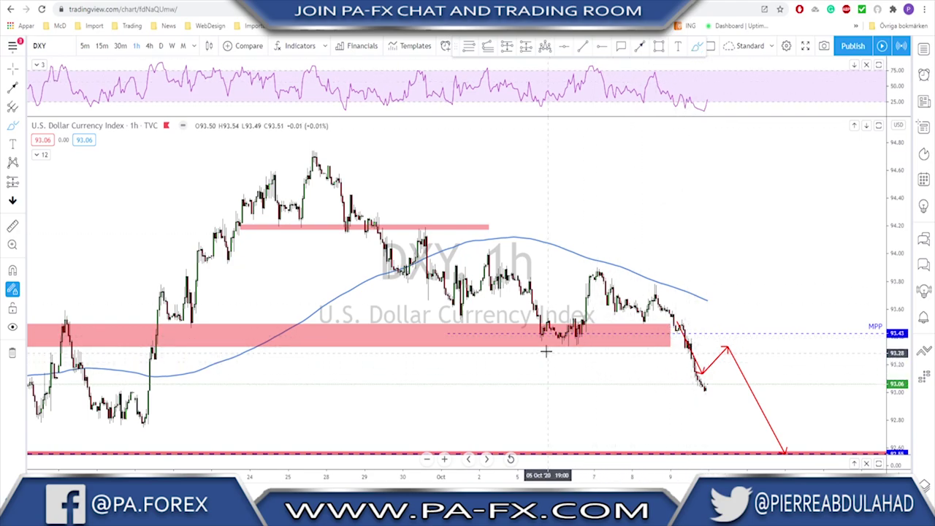
drag(538, 344, 741, 339)
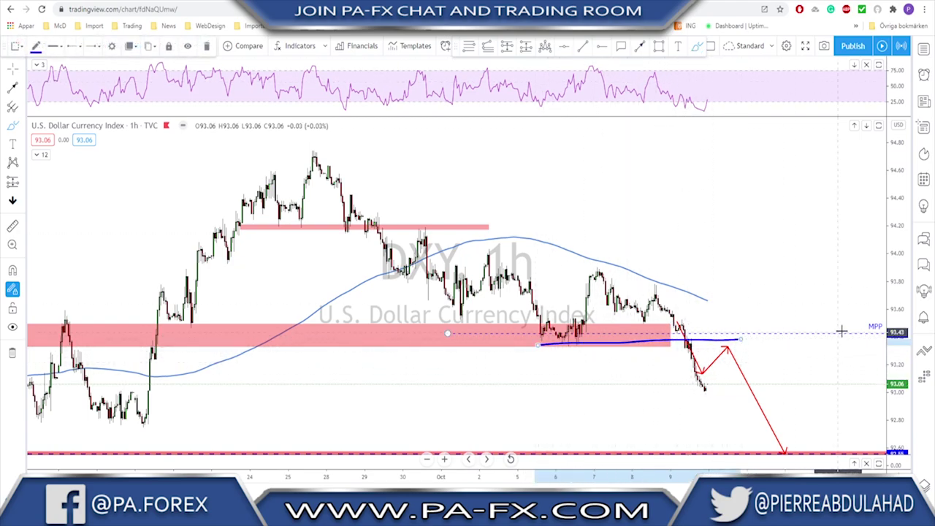
Circle the MPP label, trace a pullback to the blue line and a drop toward 92.55, and undo these strokes
drag(860, 313, 870, 312)
mouse_move(705, 386)
mouse_down()
mouse_move(735, 338)
mouse_move(780, 428)
mouse_move(786, 403)
mouse_up()
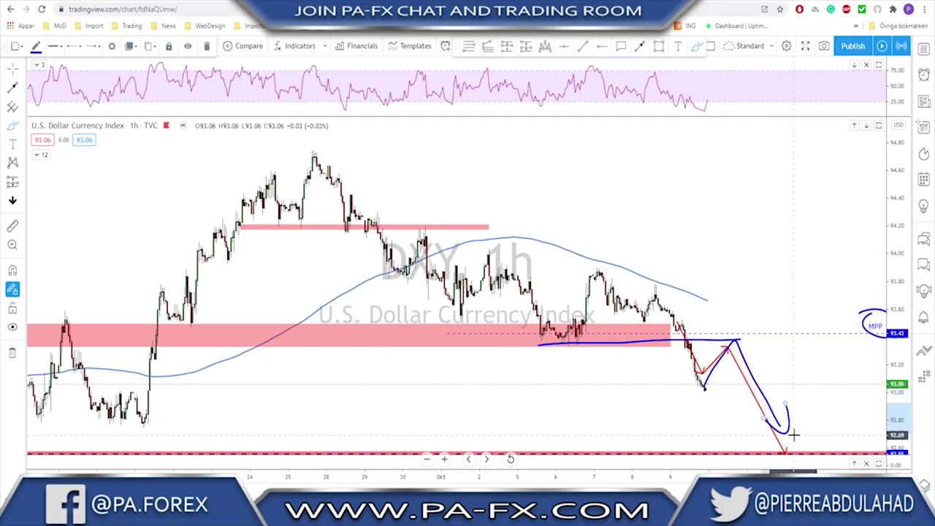
key(ctrl+z)
key(ctrl+z)
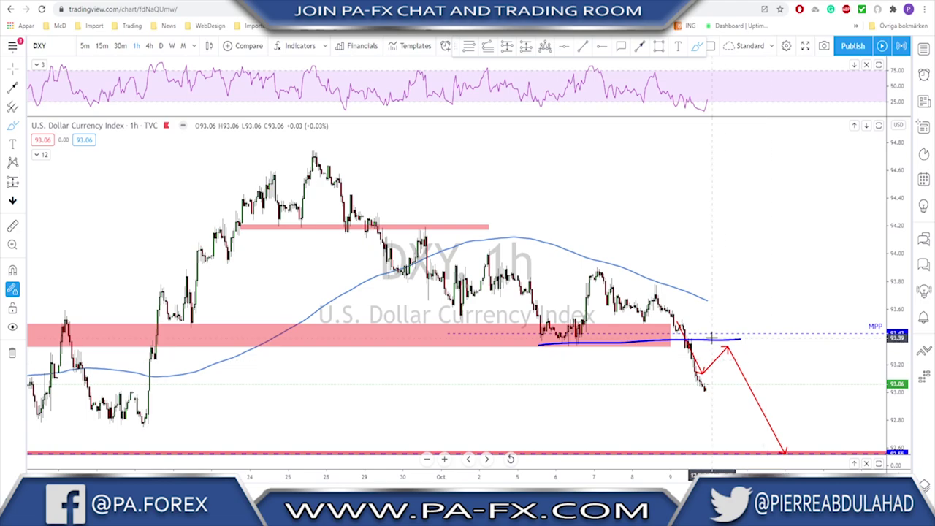
Open the USOIL chart and switch it to the daily timeframe
key(Down)
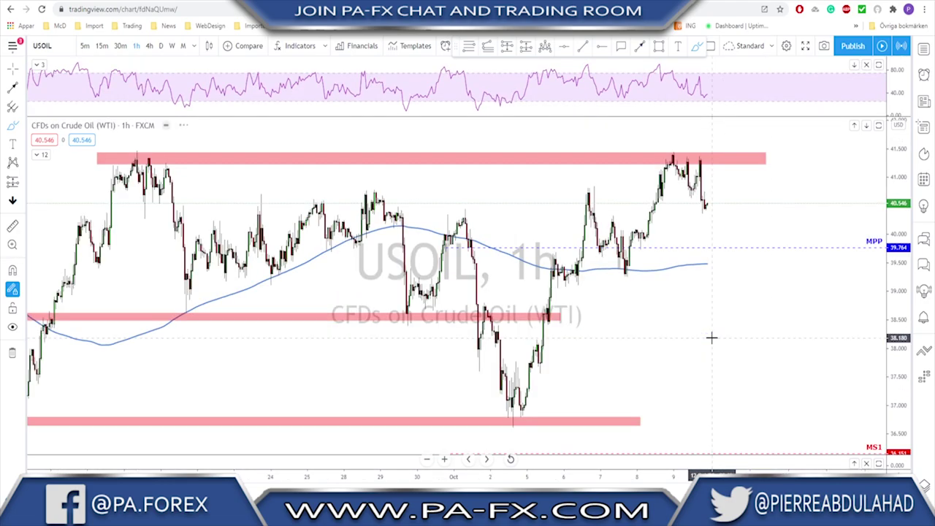
click(160, 45)
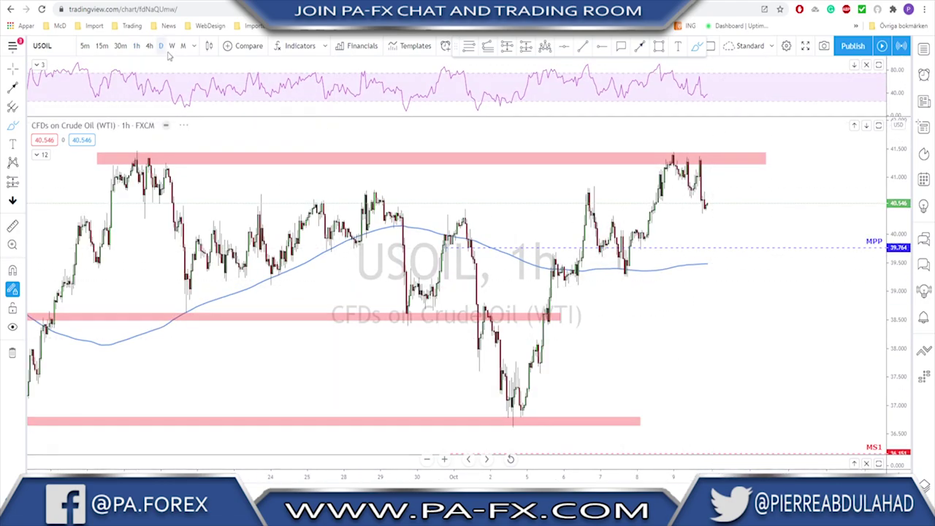
Stretch the upper red zone on the daily USOIL chart down to 36.679 and out to 19 October, and undo the change
scroll(642, 333, up, 10)
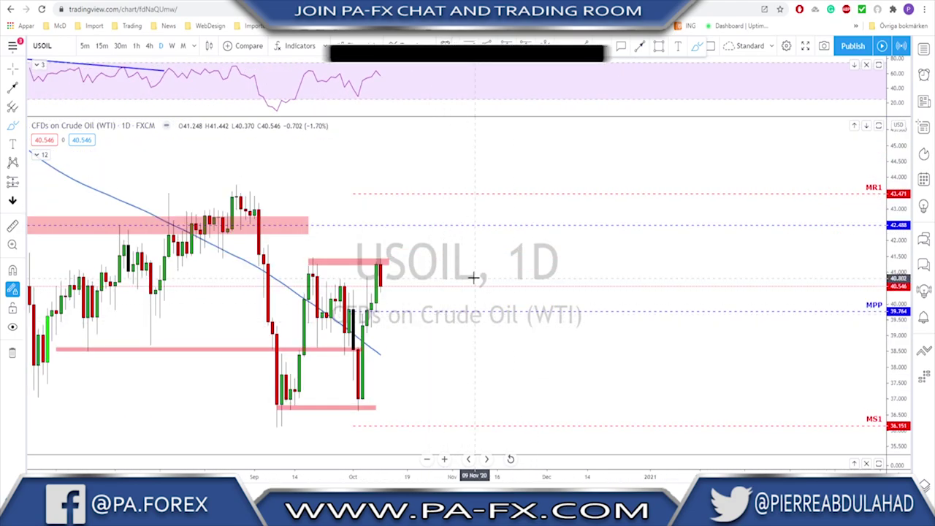
scroll(496, 248, down, 3)
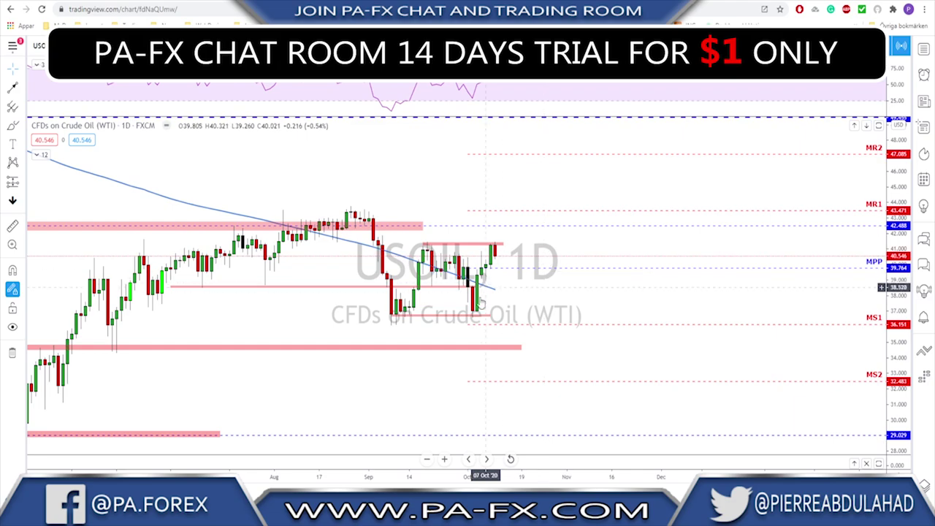
mouse_move(423, 242)
mouse_down()
mouse_move(494, 340)
mouse_move(522, 316)
mouse_up()
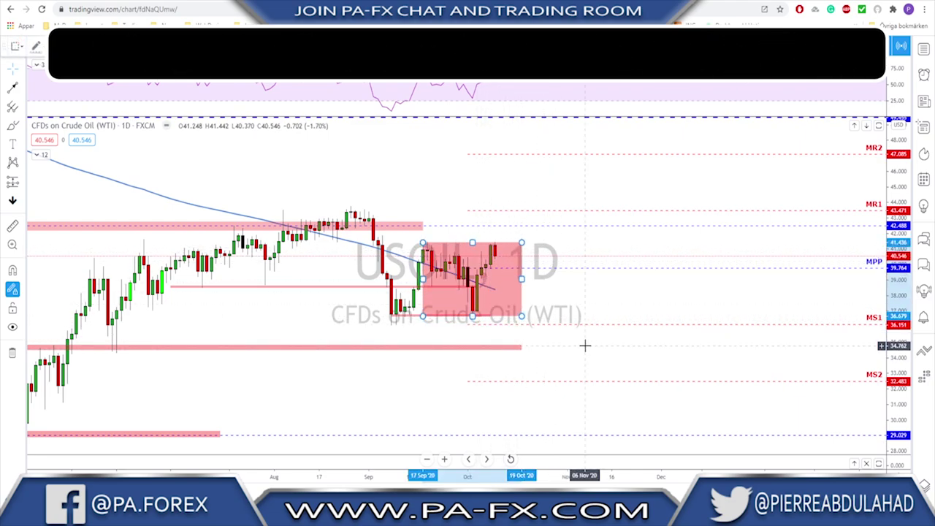
key(ctrl+z)
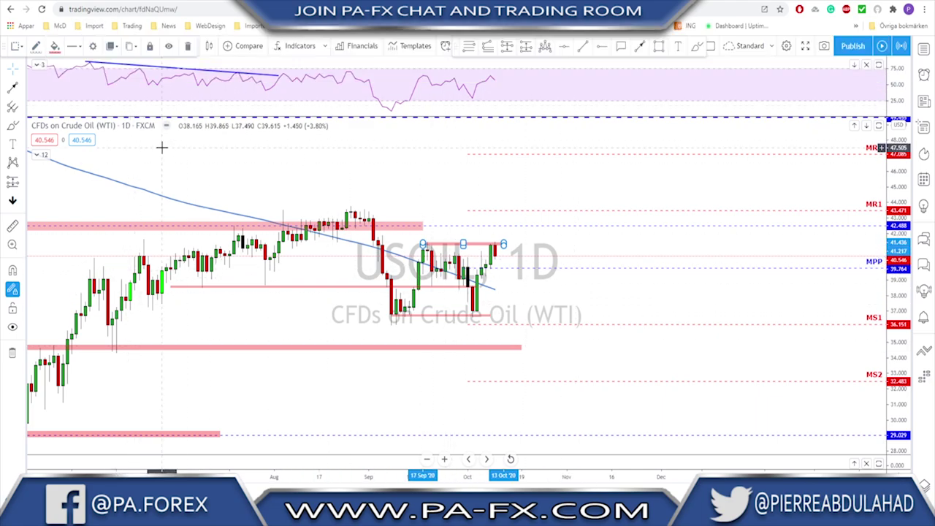
Switch USOIL to 4h, use the Brush to mark the MPP pullback, rally to the red zone and drop toward MPP, and undo the strokes
click(150, 45)
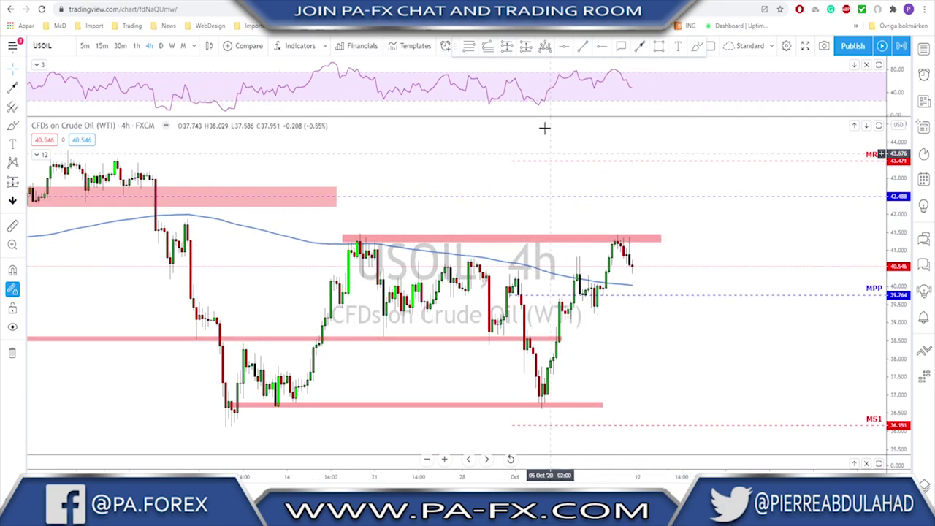
click(696, 46)
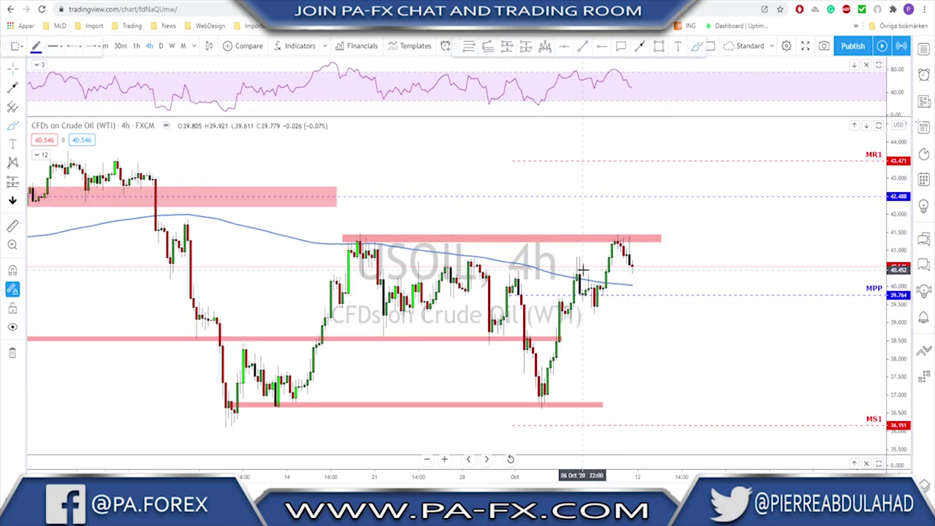
mouse_move(577, 270)
mouse_down()
mouse_move(598, 292)
mouse_move(618, 246)
mouse_move(646, 297)
mouse_move(589, 305)
mouse_move(601, 290)
mouse_up()
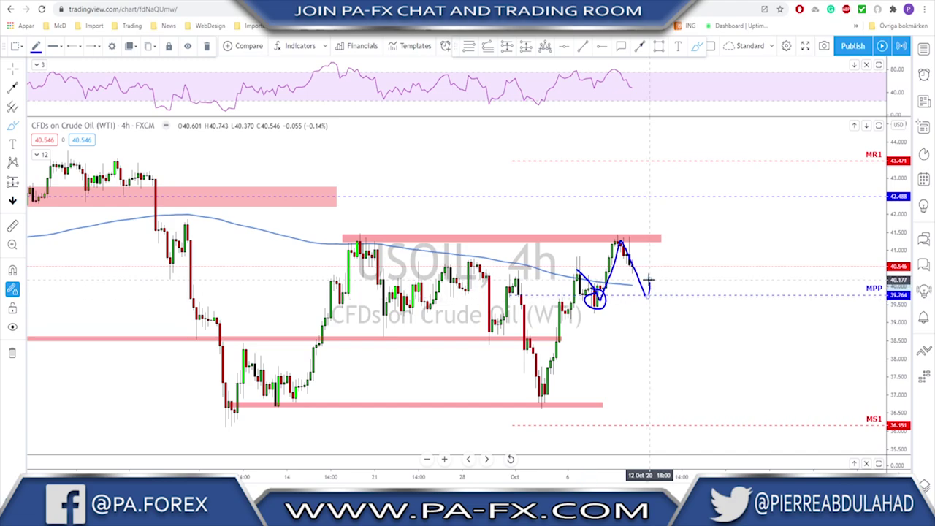
key(ctrl+z)
key(ctrl+z)
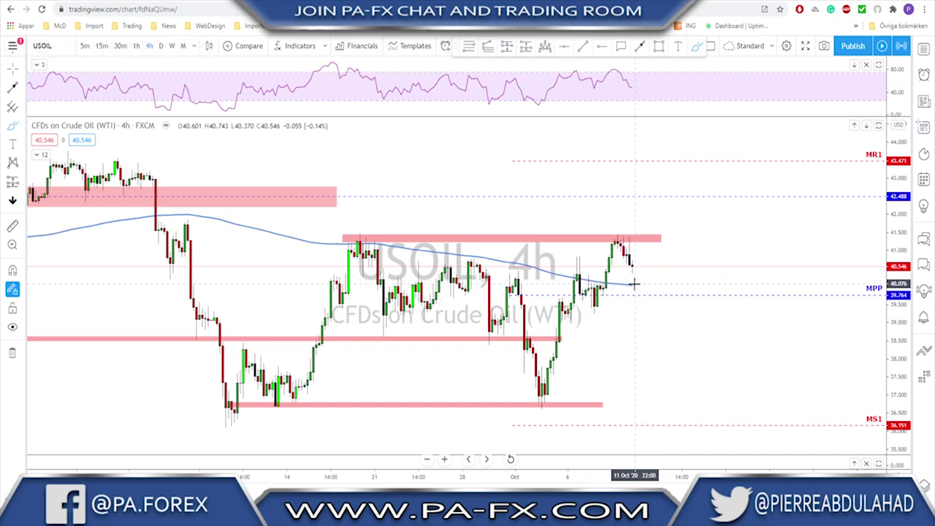
Brush a horizontal line below MPP and the swings between the lower and upper red zones, undoing each stroke
drag(583, 307, 658, 307)
key(ctrl+z)
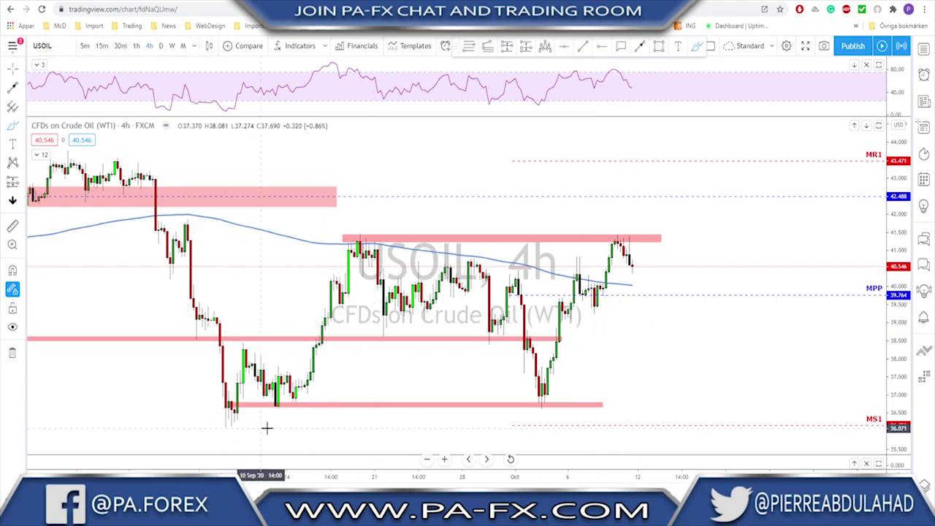
mouse_move(278, 402)
mouse_down()
mouse_move(392, 229)
mouse_move(512, 373)
mouse_move(564, 357)
mouse_move(629, 257)
mouse_move(684, 407)
mouse_move(693, 395)
mouse_up()
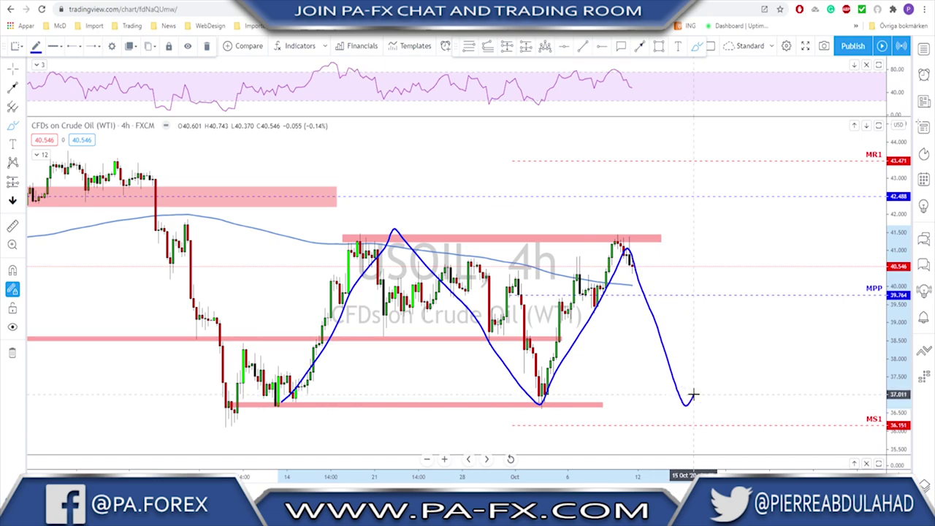
key(ctrl+z)
Trace a breakout and retest of the upper red zone toward MR1, compare it with August's price action, and undo the path
mouse_move(628, 266)
mouse_down()
mouse_move(631, 223)
mouse_move(649, 241)
mouse_move(669, 175)
mouse_up()
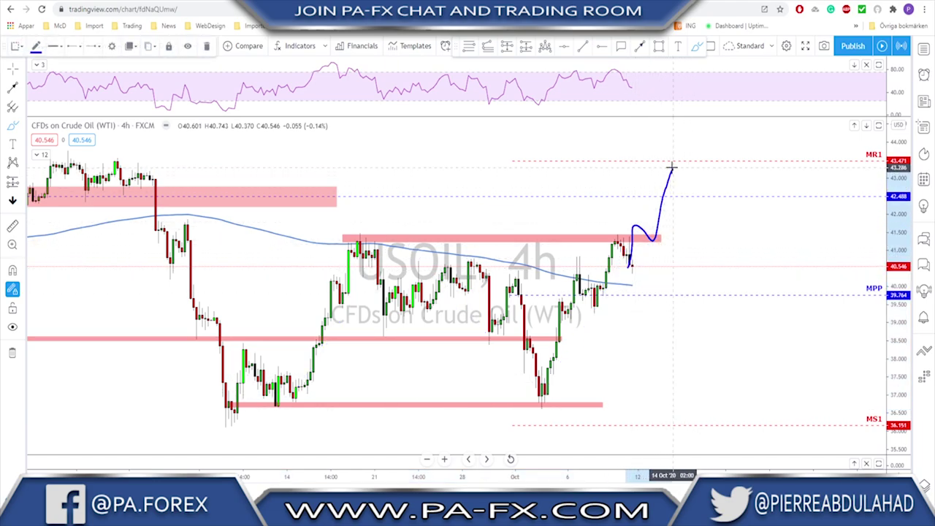
scroll(666, 169, down, 2)
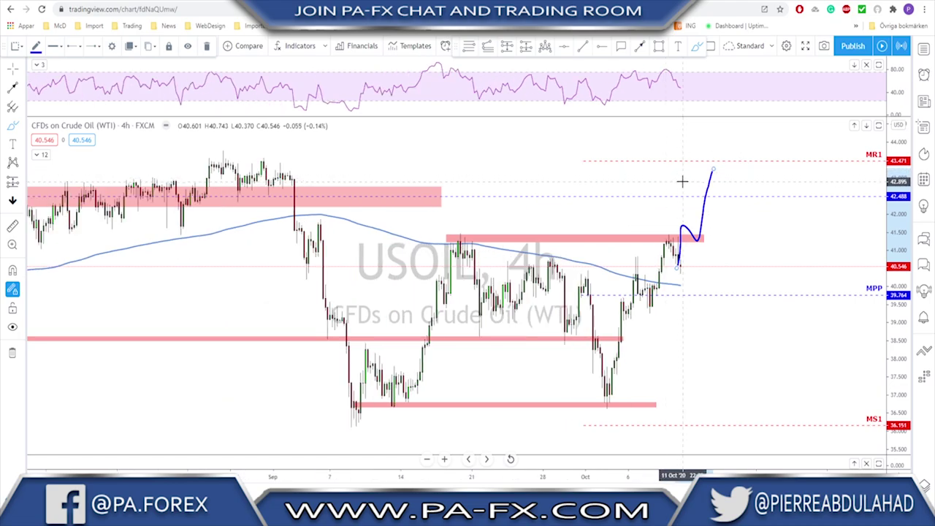
scroll(300, 176, down, 3)
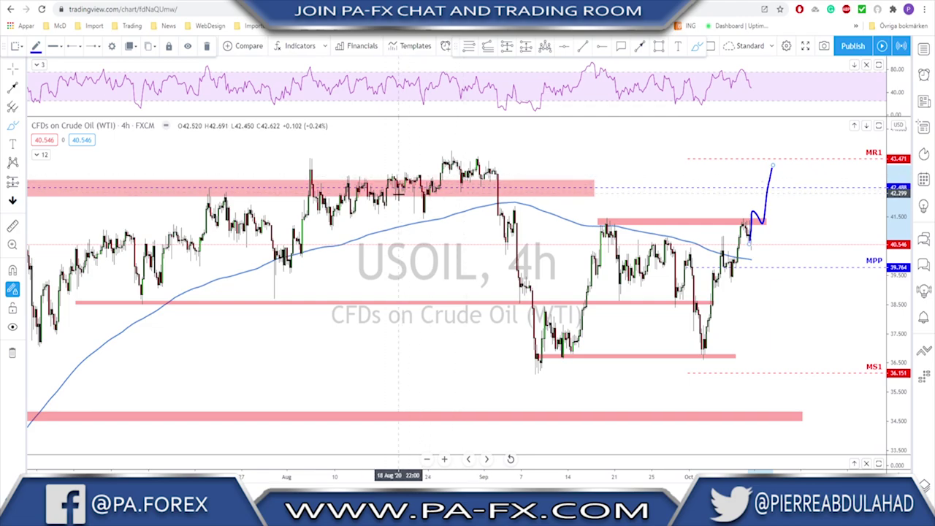
scroll(400, 216, up, 2)
key(ctrl+z)
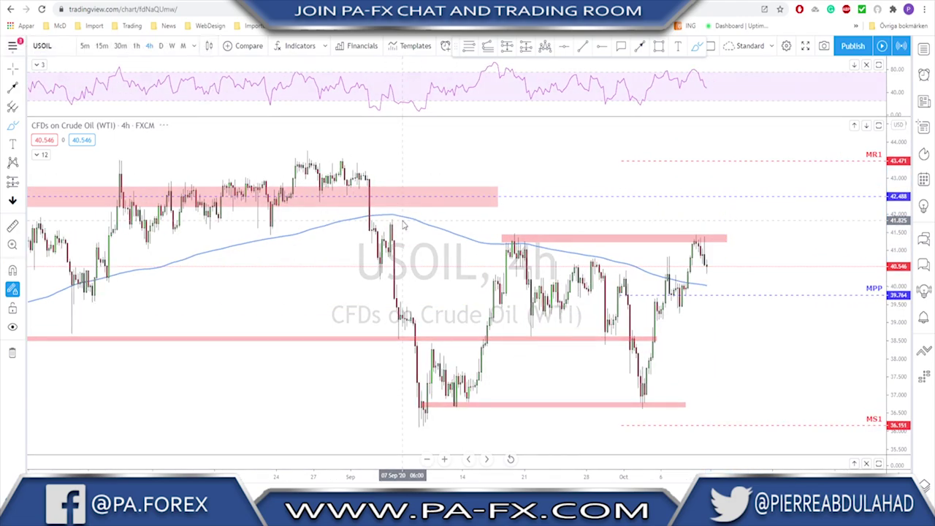
Open the GOLD chart and set it to the daily timeframe
key(Down)
click(161, 46)
scroll(672, 333, down, 3)
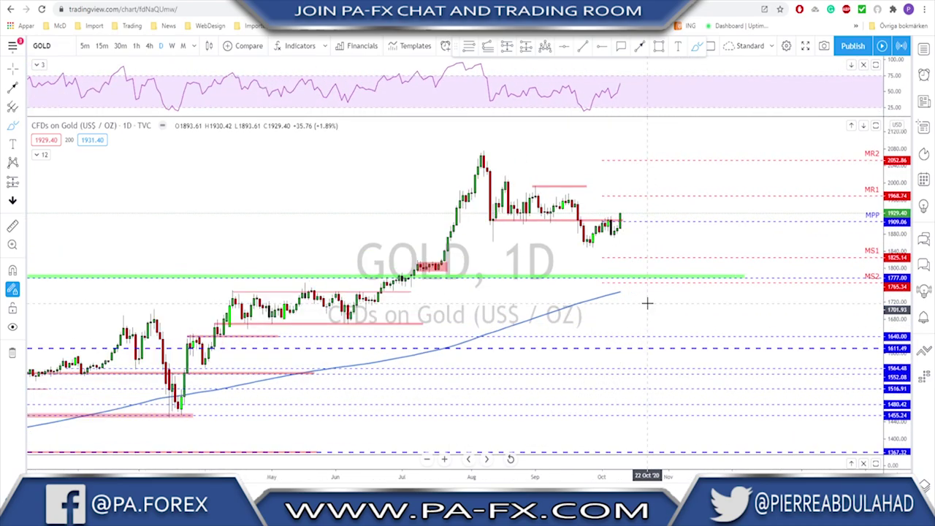
scroll(636, 279, up, 2)
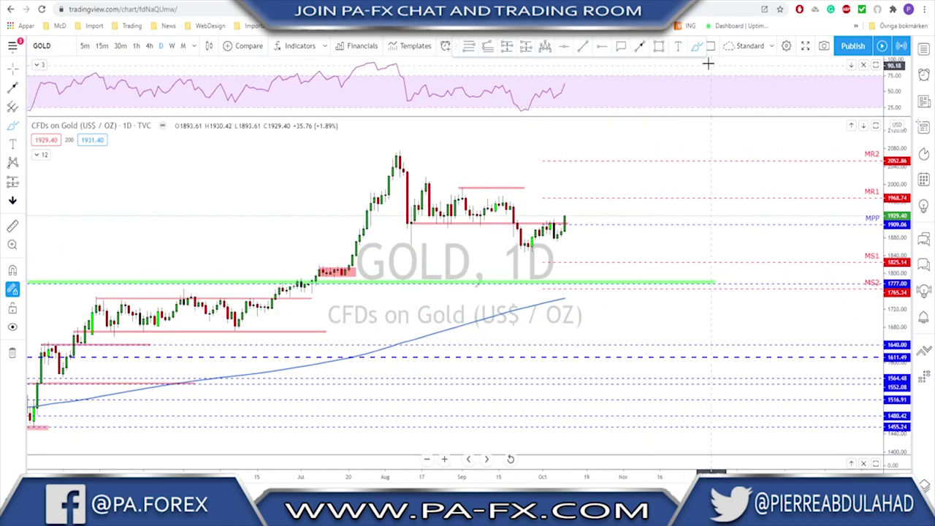
Brush a rising path from GOLD's late-September lows to just past the latest candle, and undo it
click(698, 47)
mouse_move(533, 249)
mouse_down()
mouse_move(550, 224)
mouse_move(568, 277)
mouse_move(608, 217)
mouse_up()
key(ctrl+z)
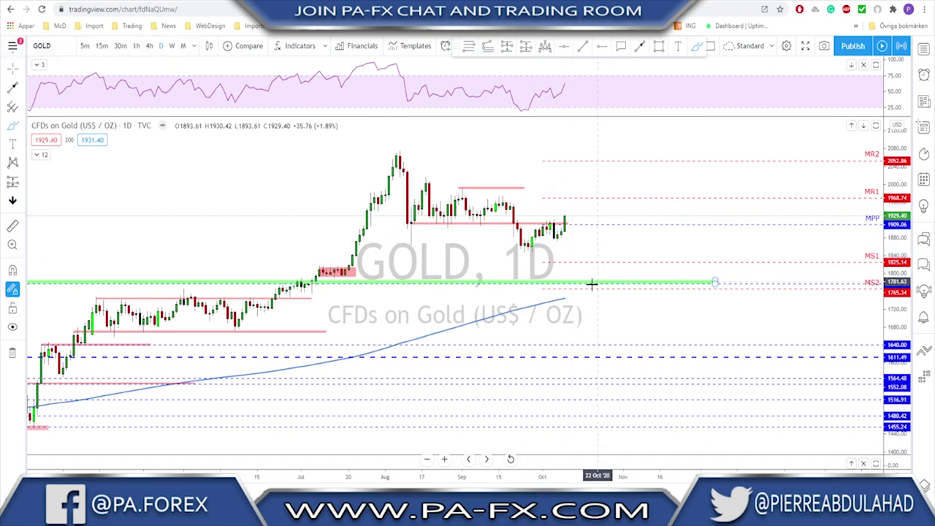
Mark the 6 October highs at the broken red zone near MPP with small Brush strokes, and remove the marks
scroll(582, 276, up, 1)
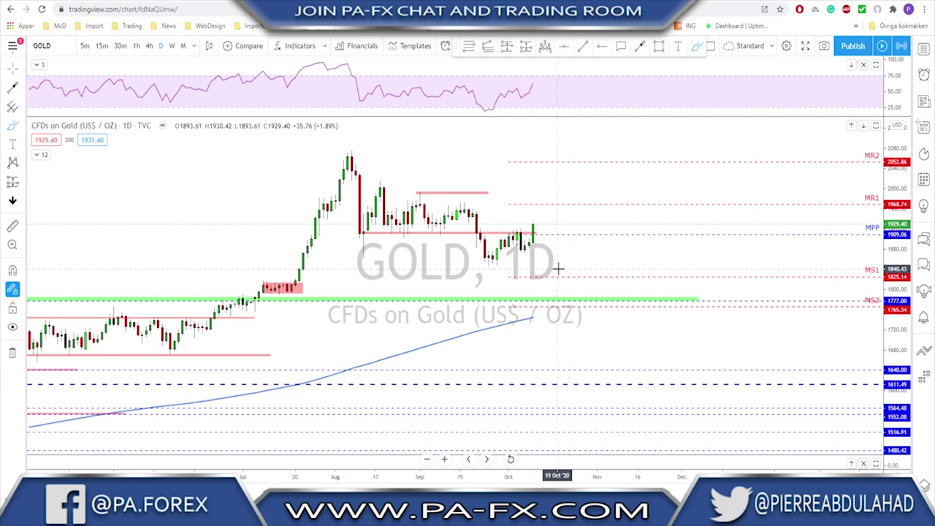
scroll(535, 260, up, 1)
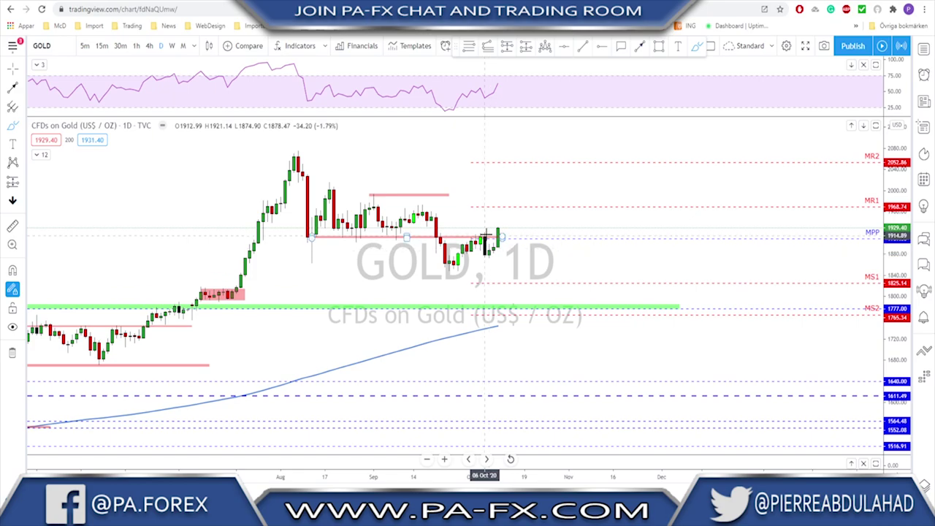
drag(483, 234, 485, 233)
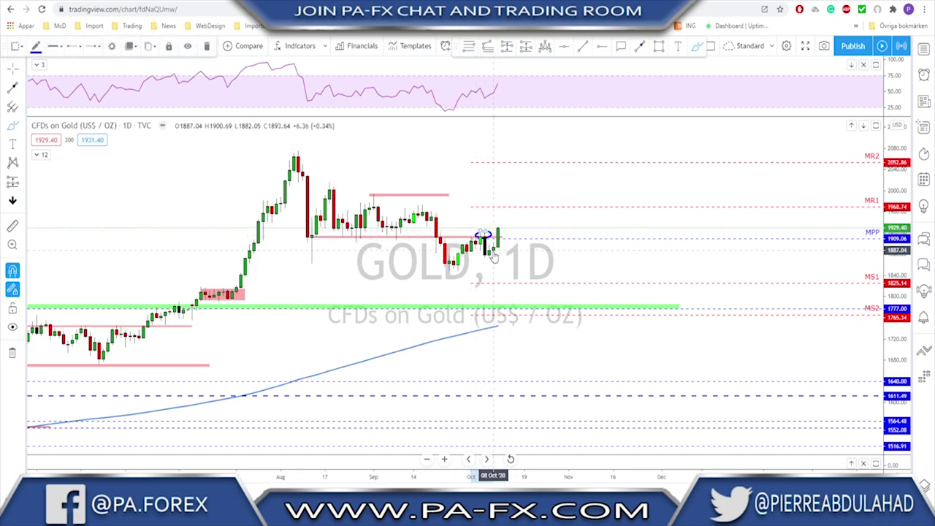
key(ctrl+z)
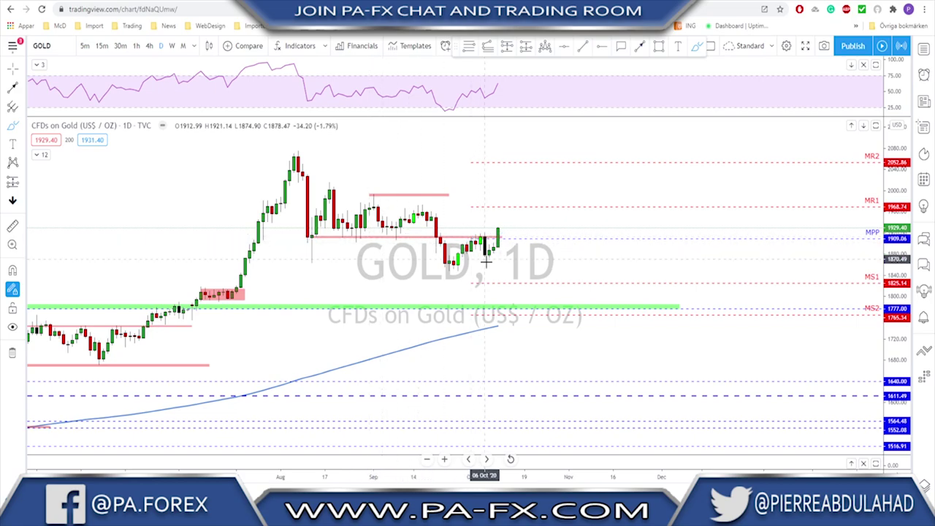
mouse_move(482, 230)
mouse_down()
mouse_move(477, 246)
mouse_move(479, 229)
mouse_up()
key(Delete)
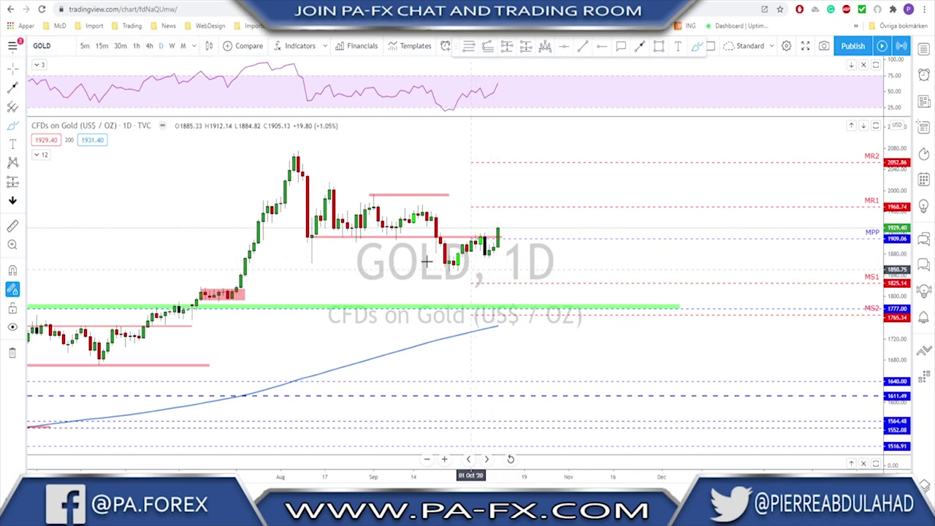
Examine GOLD on the 4h, monthly and weekly timeframes and return to the daily chart
click(150, 46)
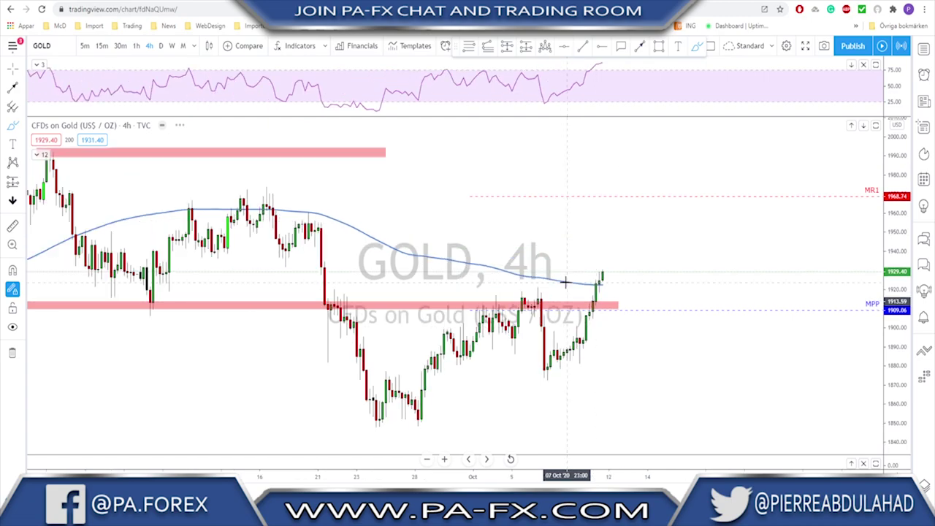
click(183, 45)
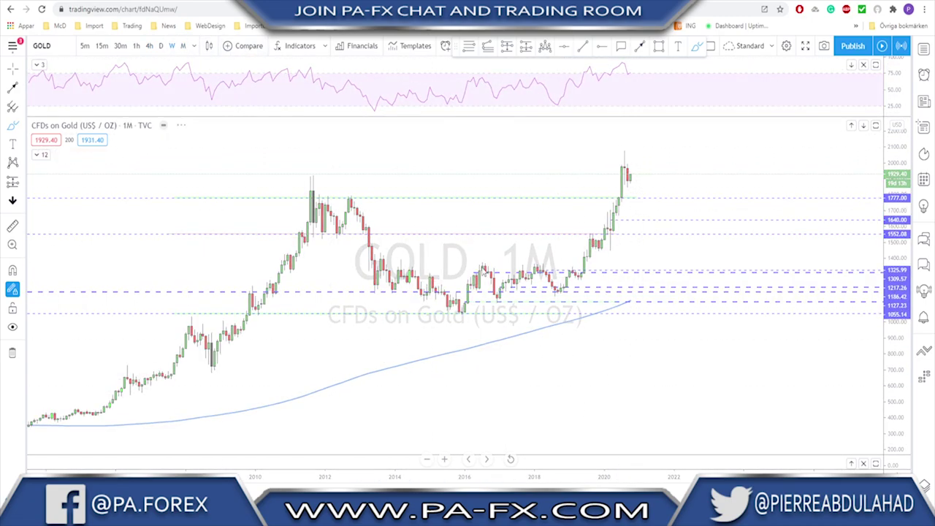
scroll(553, 235, up, 2)
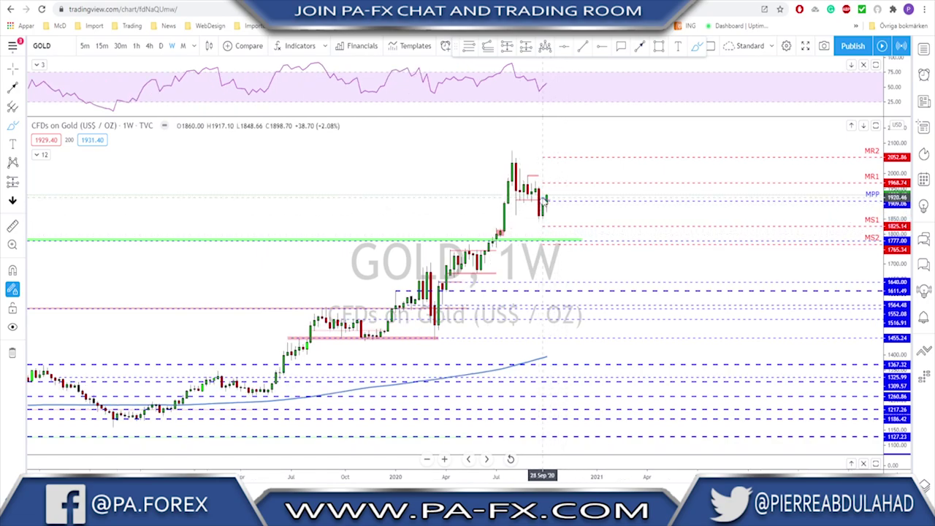
click(162, 46)
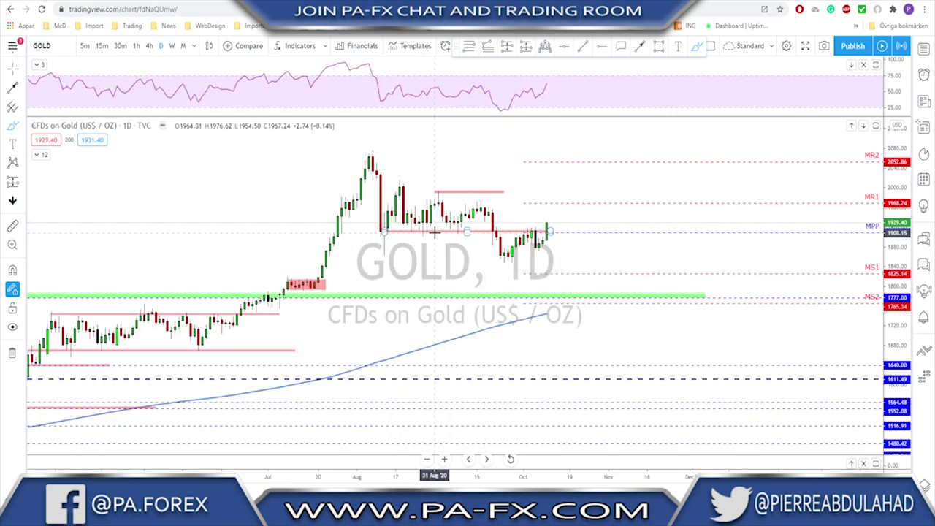
Switch GOLD to 4h, trace a dip to MPP followed by a rally toward MR1, and delete the path
click(150, 46)
scroll(654, 275, up, 3)
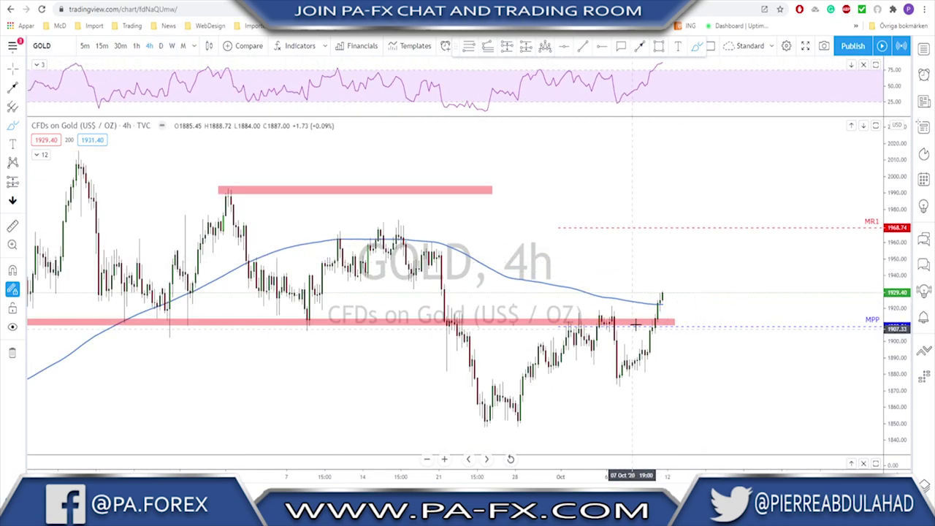
mouse_move(662, 293)
mouse_down()
mouse_move(671, 316)
mouse_move(684, 312)
mouse_move(715, 241)
mouse_up()
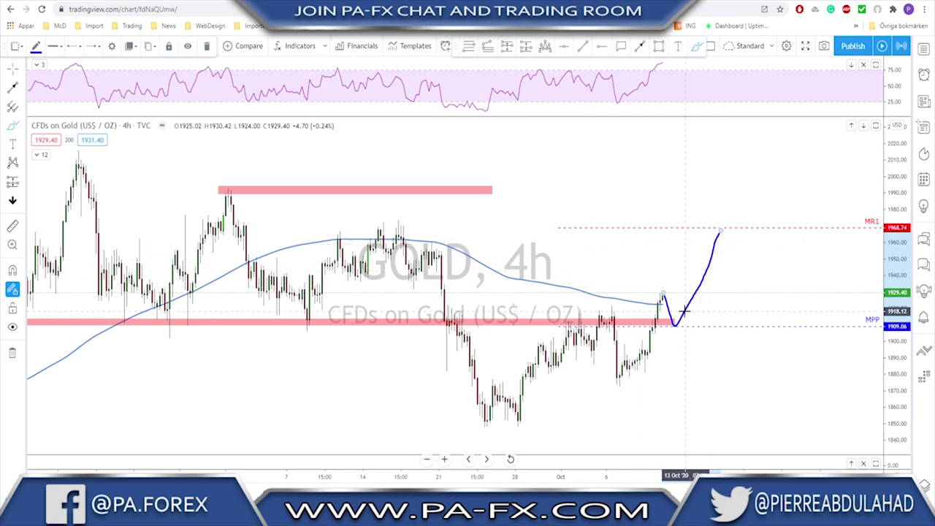
key(Delete)
Brush along the start of the red zone above MPP and a drop from the latest candle toward MPP, deleting each stroke
scroll(643, 358, down, 2)
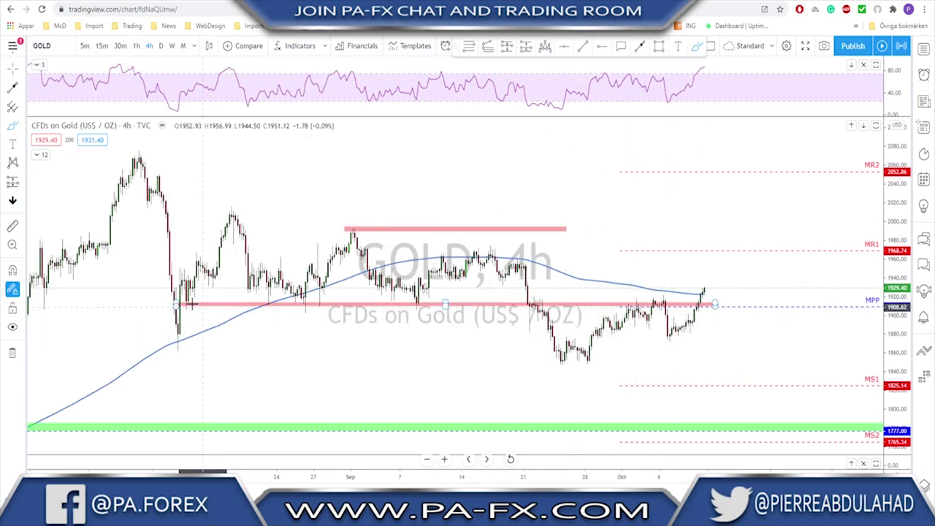
drag(189, 304, 256, 301)
key(Delete)
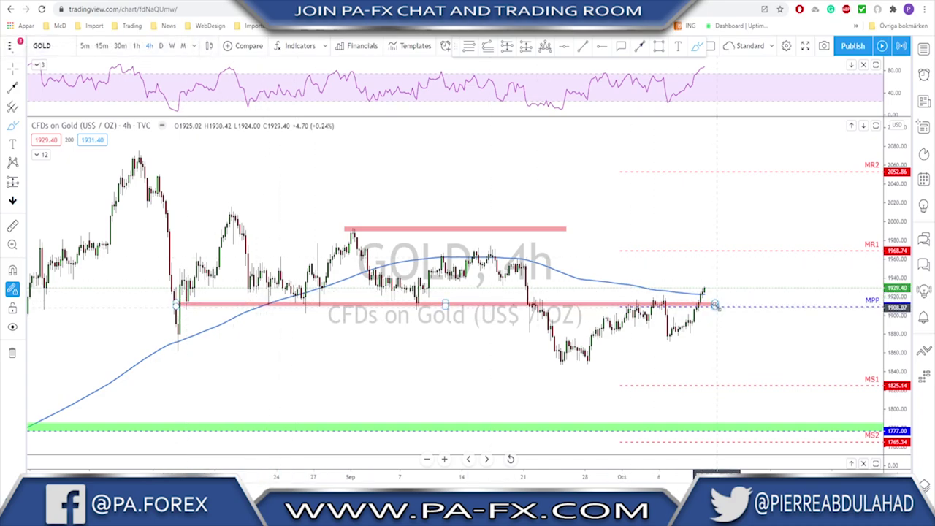
drag(706, 287, 711, 294)
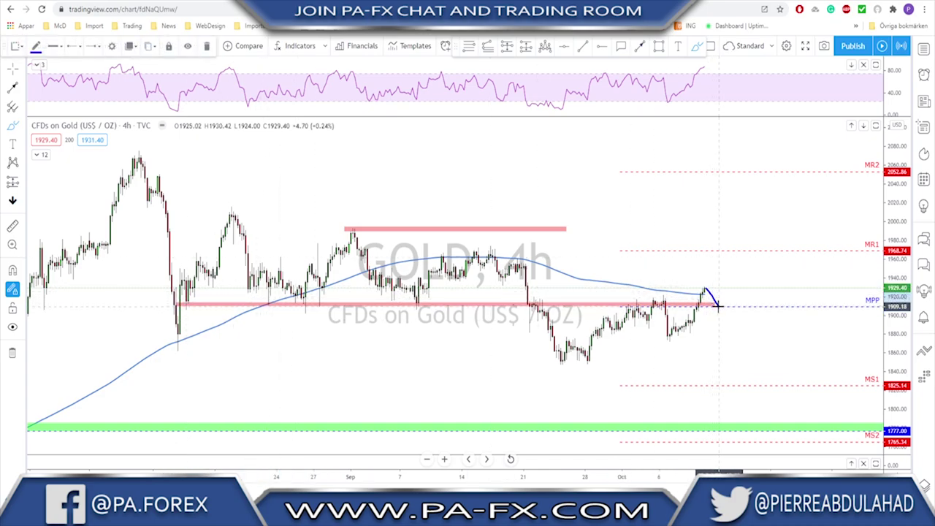
key(Delete)
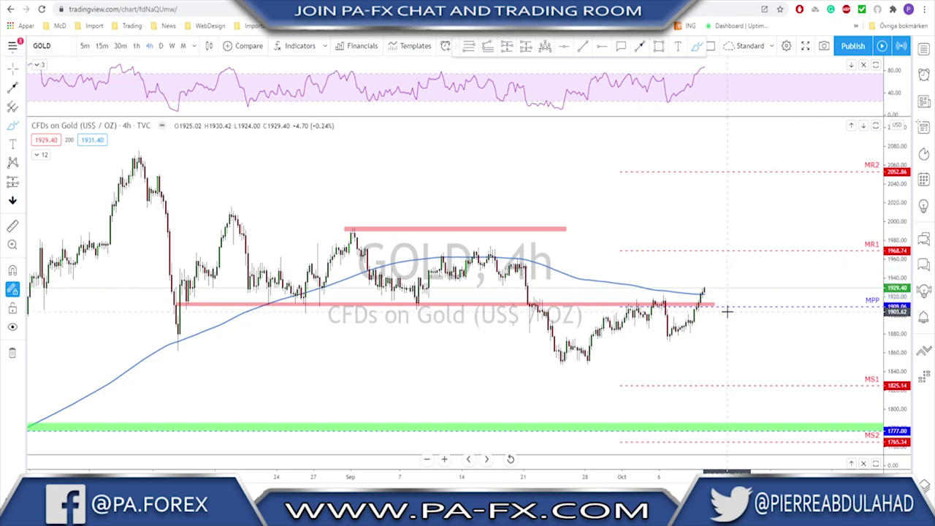
Open the EURUSD chart and draw a near-horizontal Brush line from the 6 October highs to the 8 October candles
key(Down)
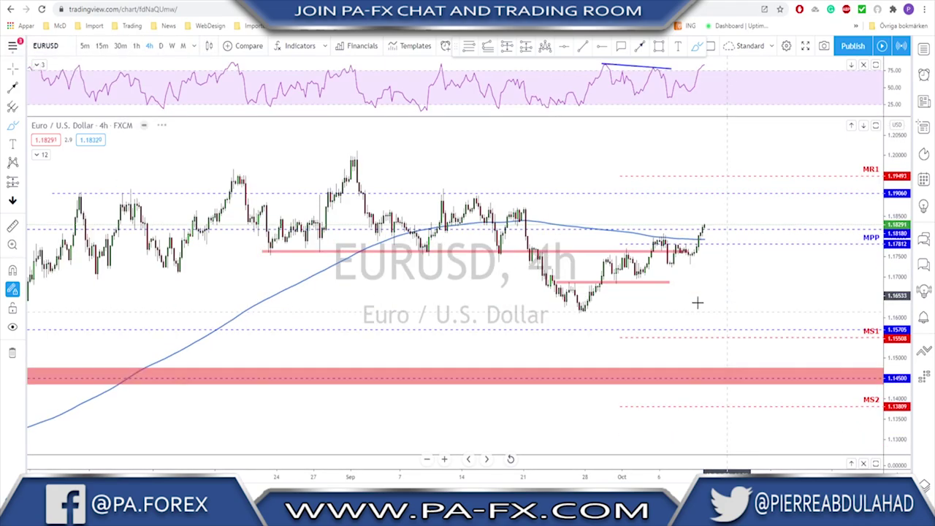
scroll(662, 311, up, 2)
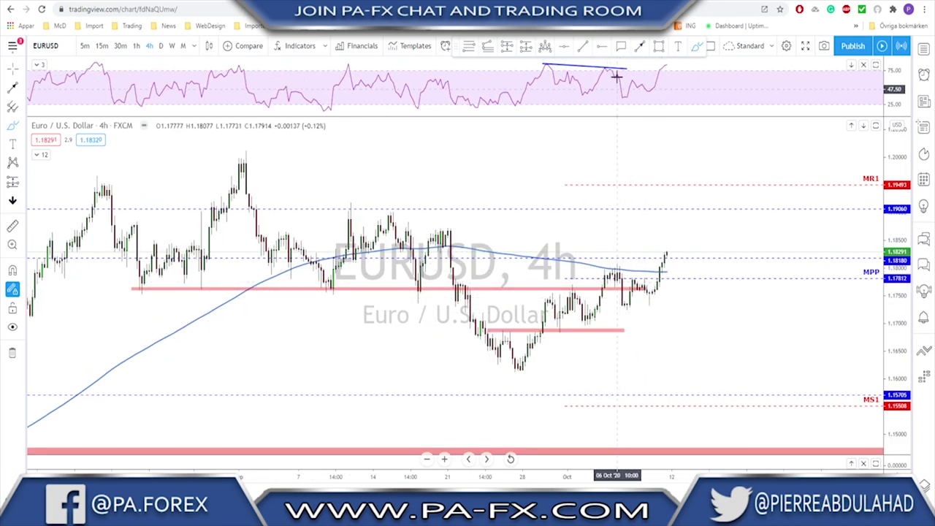
drag(606, 270, 658, 270)
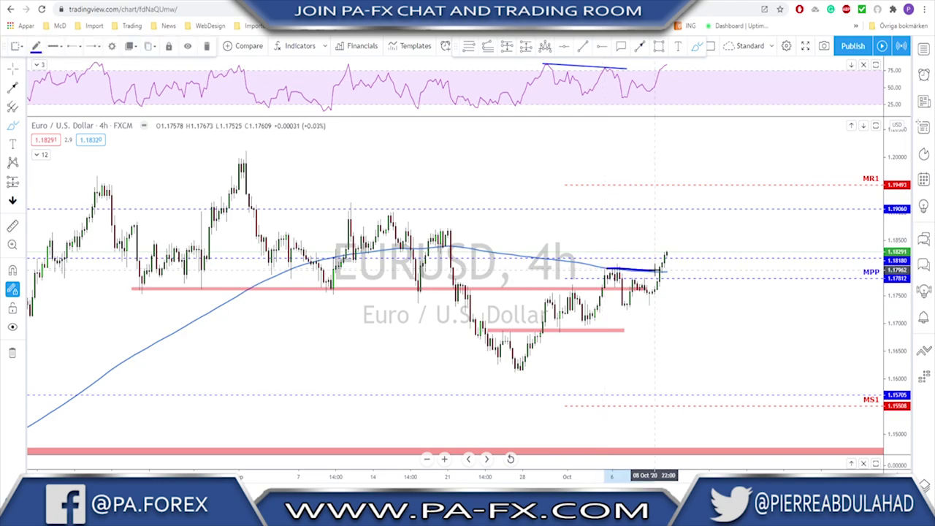
Switch EURUSD to the daily timeframe and draw a red rectangle from 30 July to 20 October between about 1.191 and 1.188
click(160, 46)
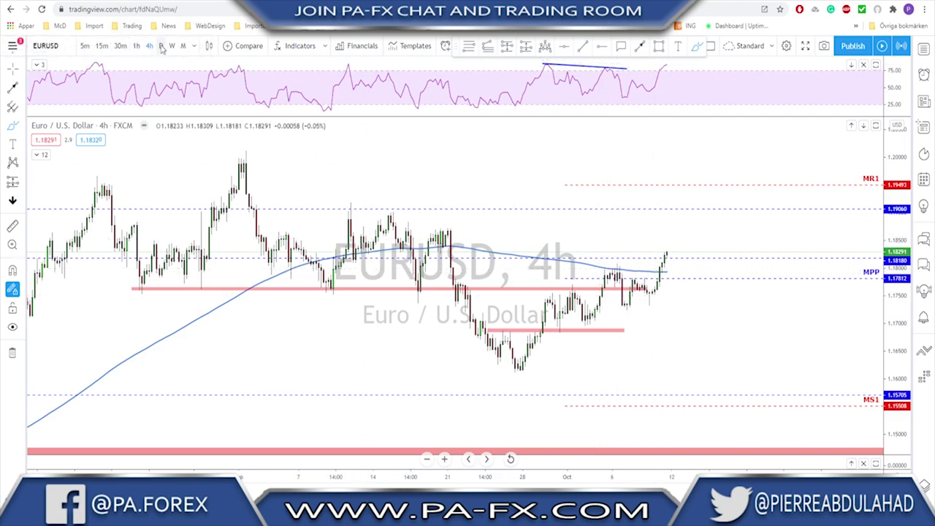
scroll(646, 310, up, 5)
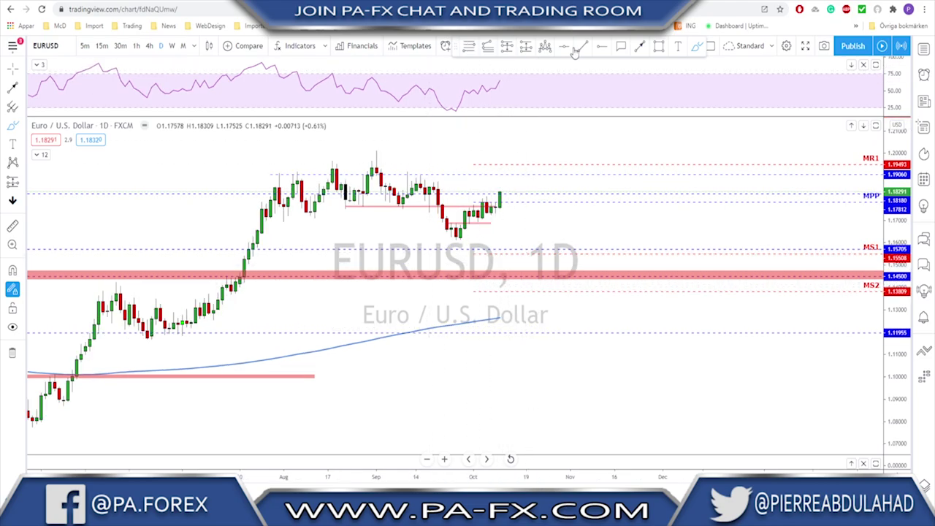
click(659, 46)
drag(275, 176, 530, 177)
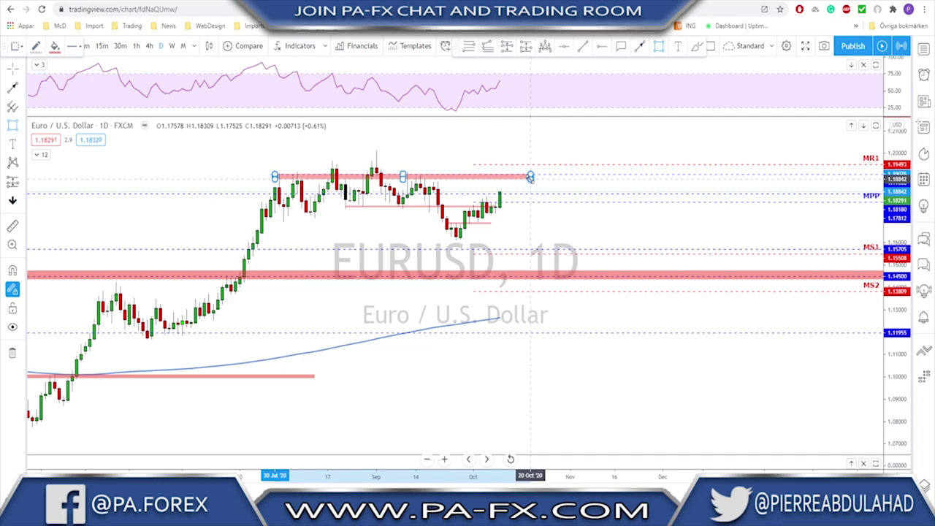
click(530, 178)
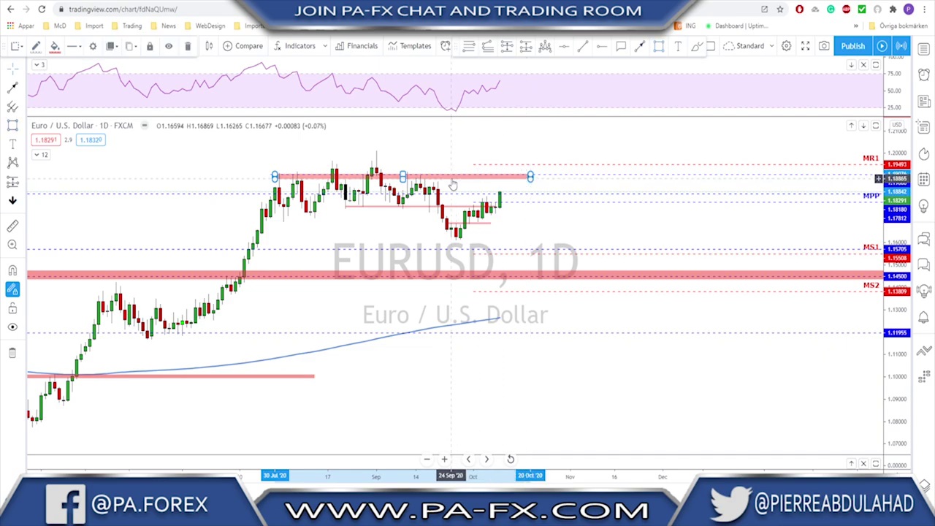
Brush circles around the August and September highs touching the new red zone and a drop from the September peak, and undo the strokes
click(698, 47)
mouse_move(279, 169)
mouse_down()
mouse_move(272, 170)
mouse_move(298, 168)
mouse_move(332, 185)
mouse_move(332, 165)
mouse_move(390, 191)
mouse_up()
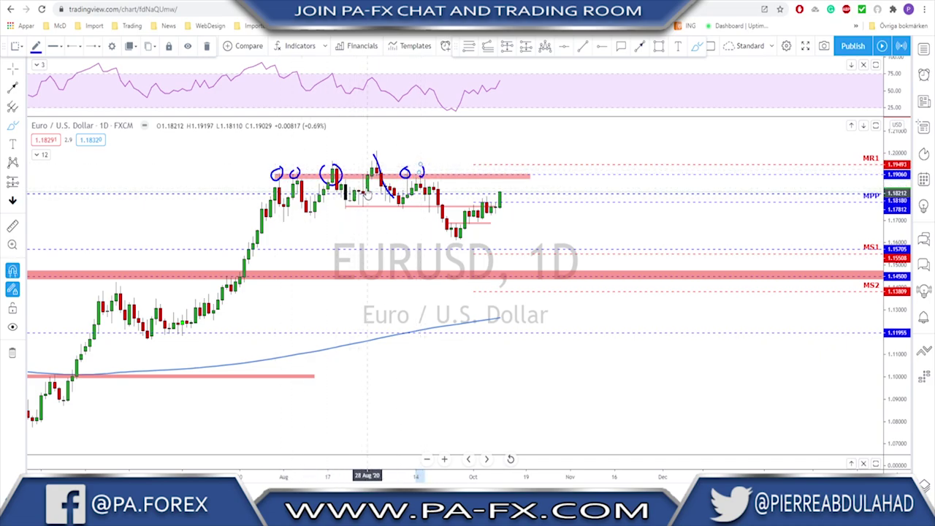
key(ctrl+z)
key(ctrl+z)
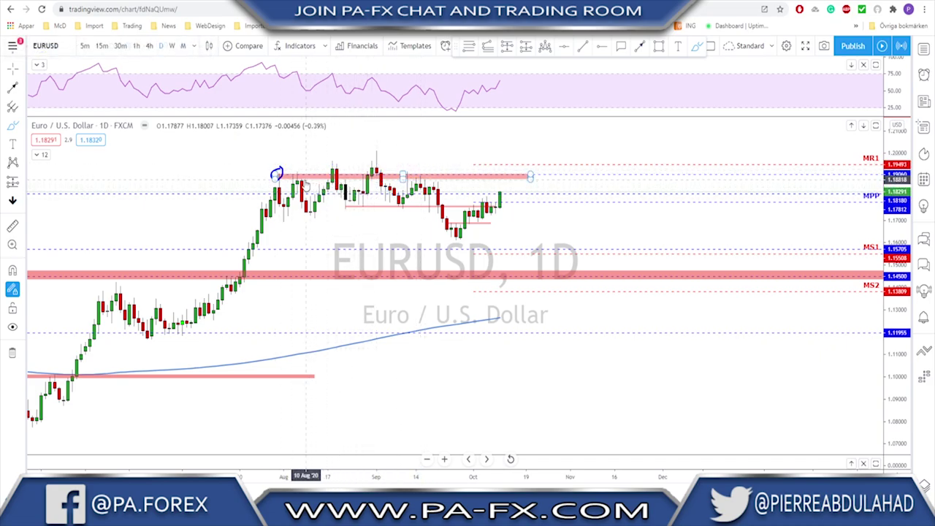
Brush a rising path from the late September low through the latest candle up to the red zone, and undo it
scroll(350, 212, up, 2)
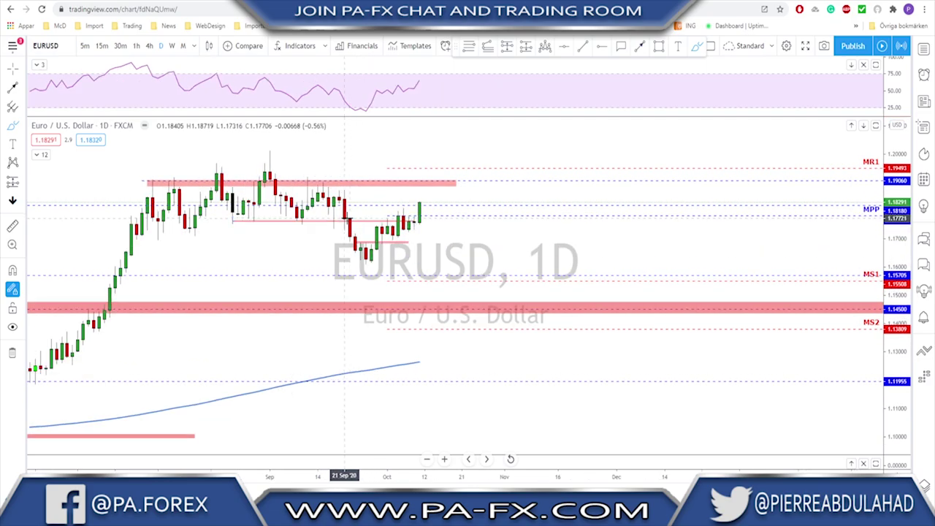
mouse_move(371, 258)
mouse_down()
mouse_move(382, 231)
mouse_move(398, 236)
mouse_move(423, 213)
mouse_up()
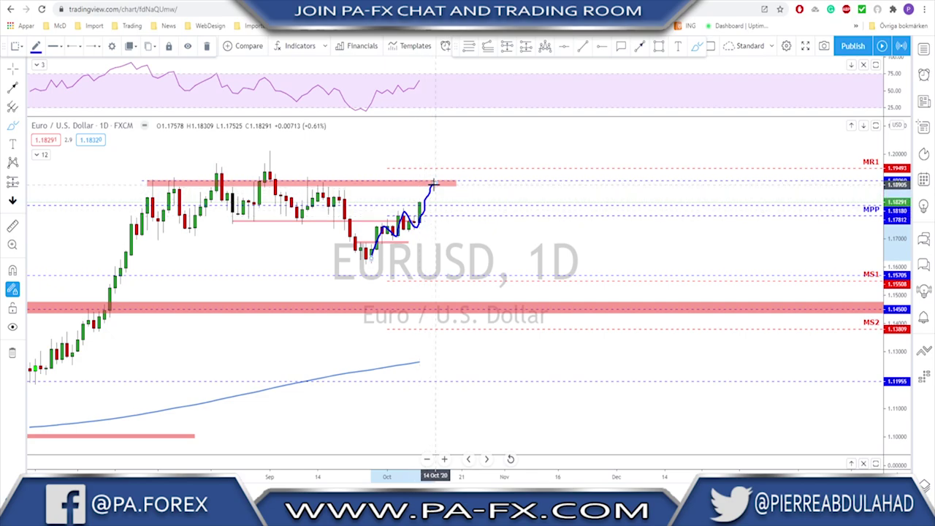
key(ctrl+z)
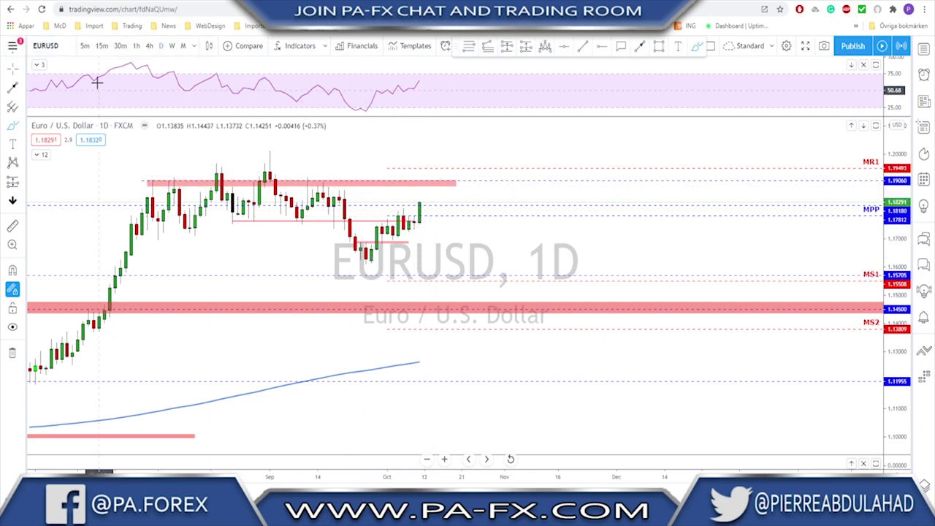
Switch EURUSD to 4h and place red down arrows above five highs that touch the red zone near 1.19060
click(149, 45)
scroll(547, 219, up, 5)
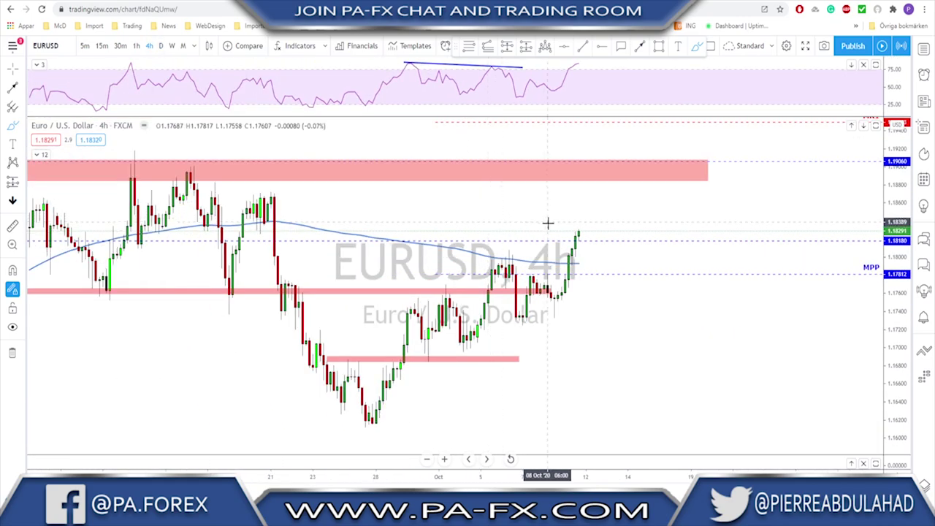
scroll(588, 232, down, 2)
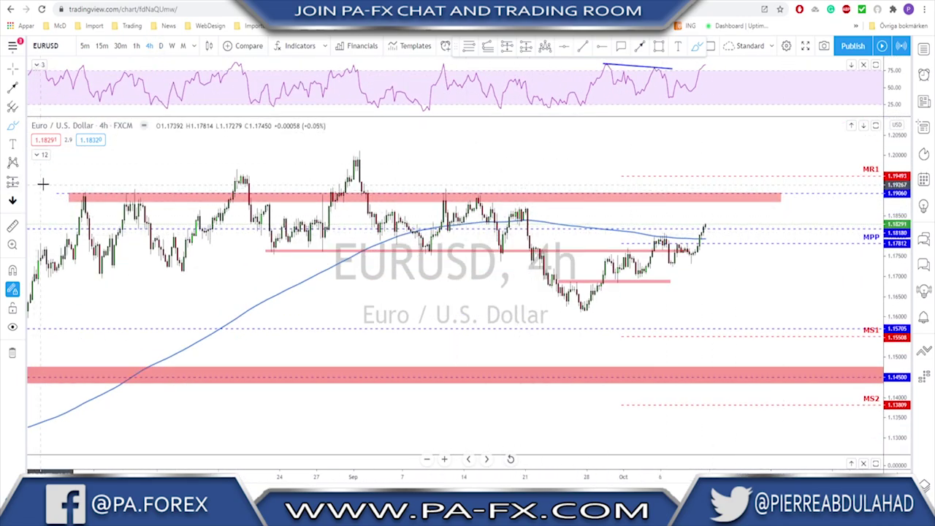
click(12, 201)
click(86, 187)
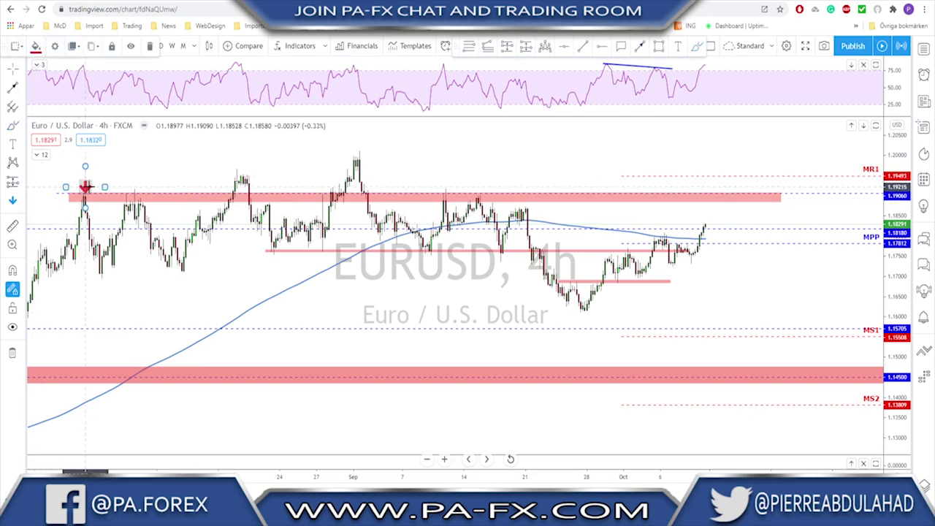
click(133, 186)
click(332, 184)
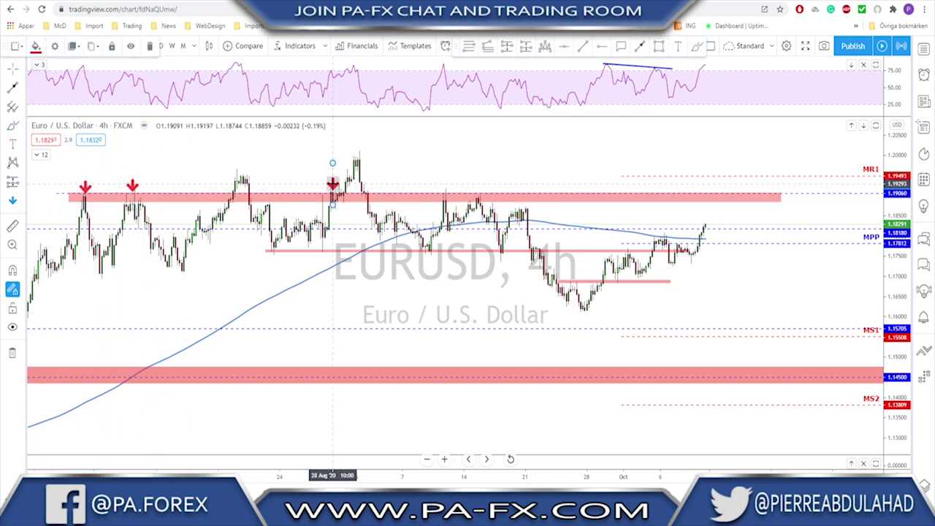
click(441, 184)
click(481, 188)
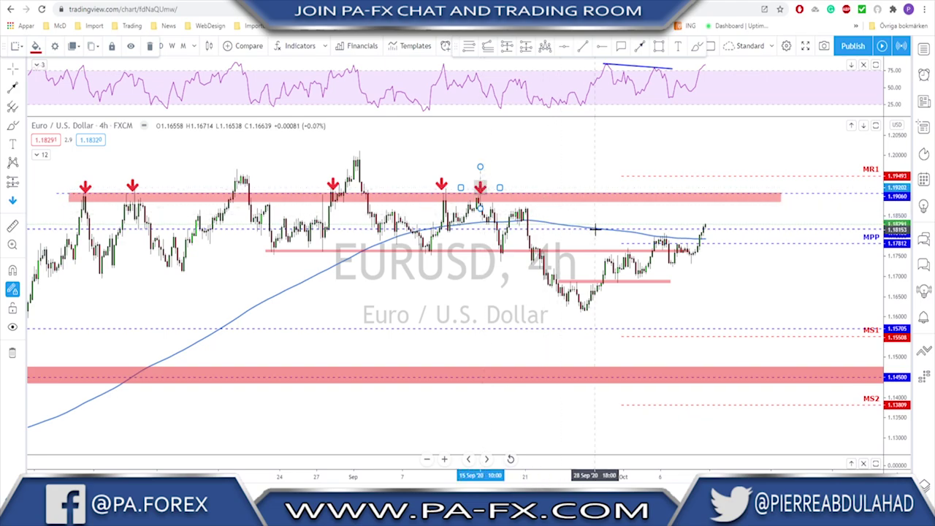
Brush a rally from the latest candle into the red zone and a drop to MPP, circle the peak, and undo these strokes and the arrows
click(698, 47)
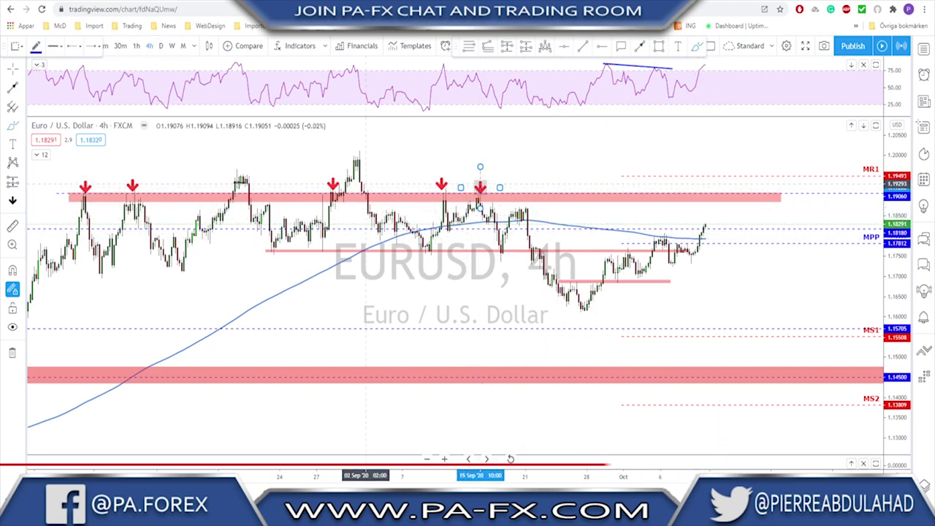
mouse_move(705, 231)
mouse_down()
mouse_move(717, 192)
mouse_move(743, 247)
mouse_up()
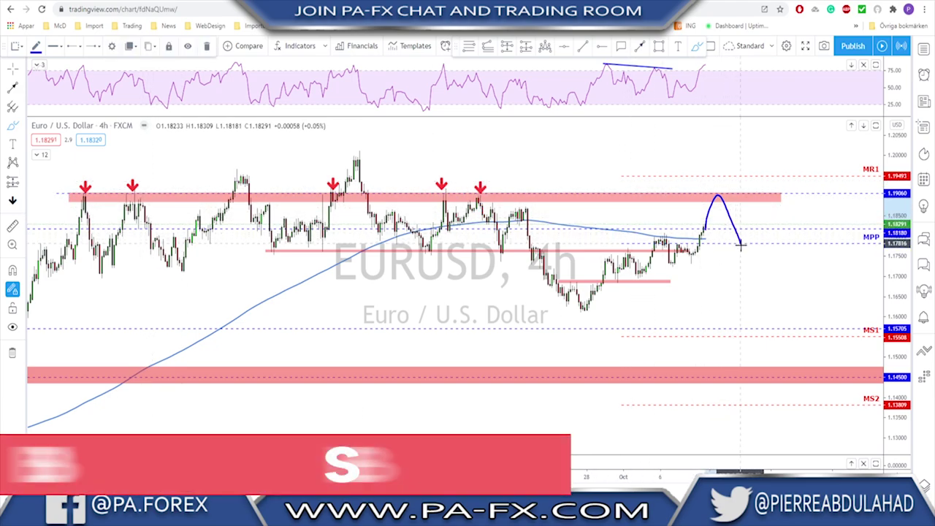
drag(716, 196, 728, 205)
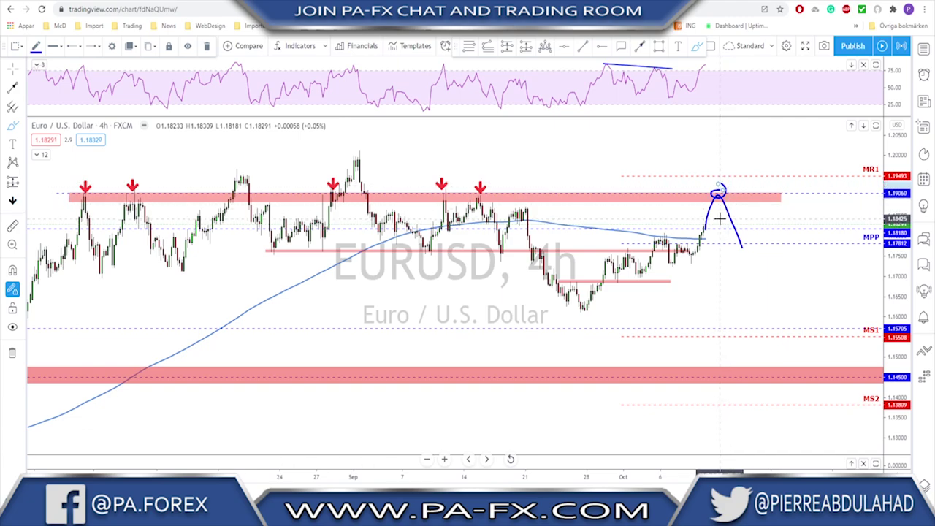
key(ctrl+z)
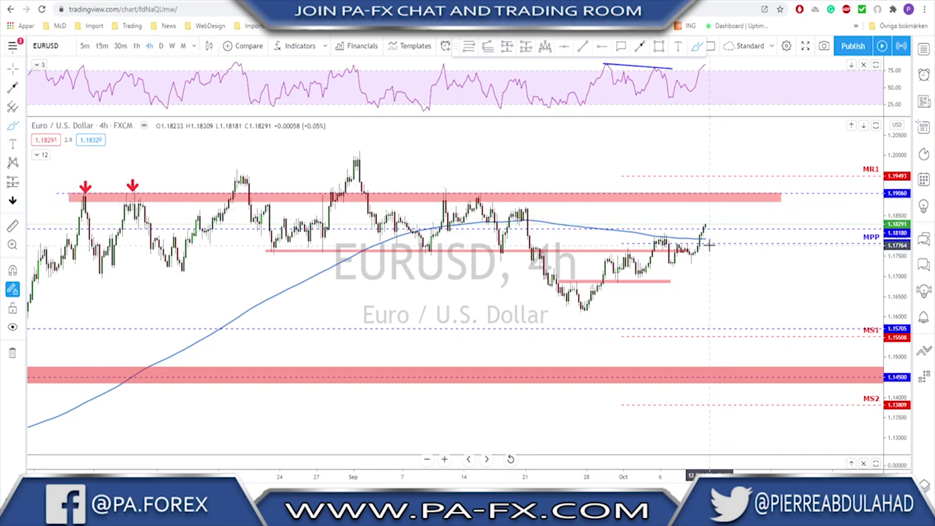
Brush a path from the 6 October high through a dip and pullback up to the red zone, mark the peak, and undo the strokes
scroll(695, 234, up, 2)
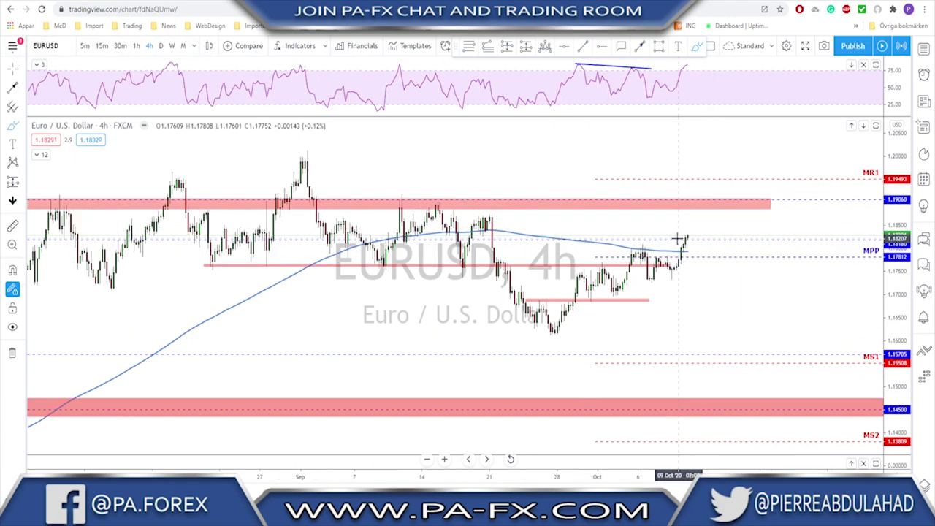
scroll(685, 219, down, 1)
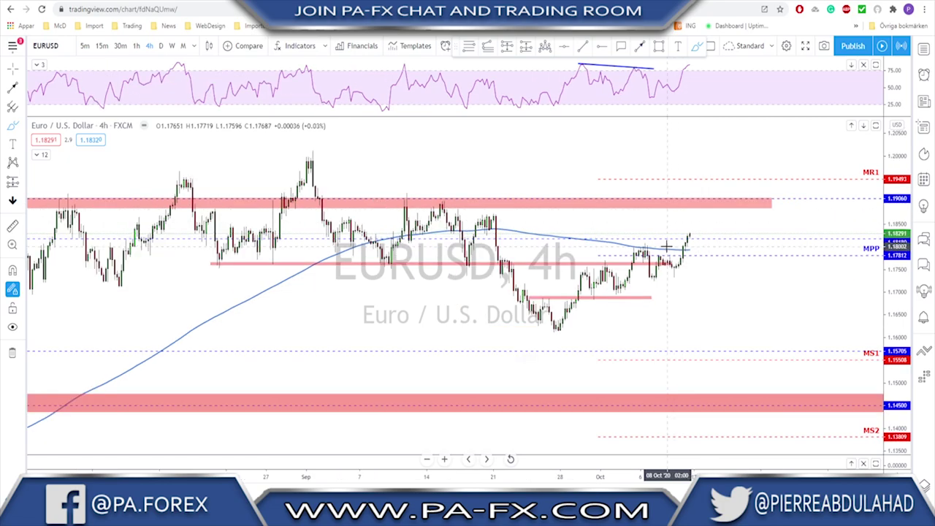
scroll(687, 219, up, 1)
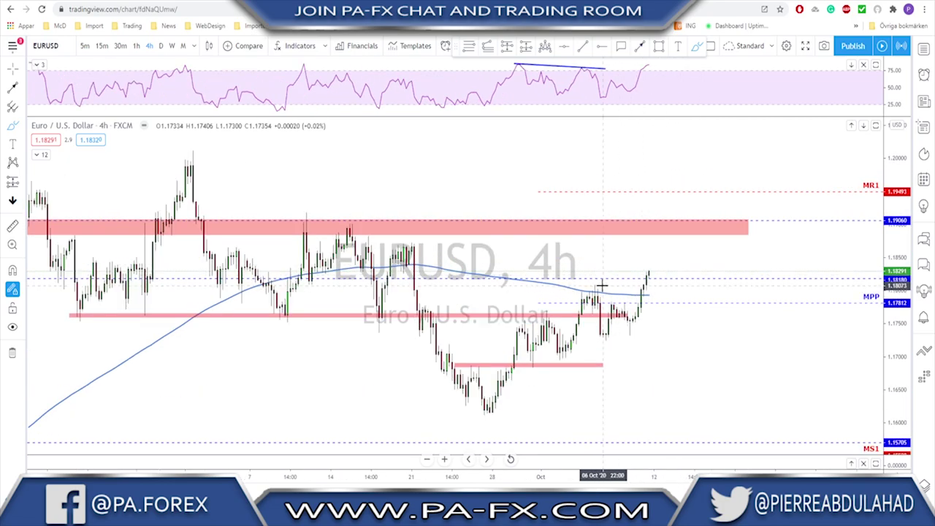
mouse_move(590, 282)
mouse_down()
mouse_move(633, 320)
mouse_move(647, 274)
mouse_move(662, 293)
mouse_move(683, 225)
mouse_move(691, 224)
mouse_move(700, 256)
mouse_up()
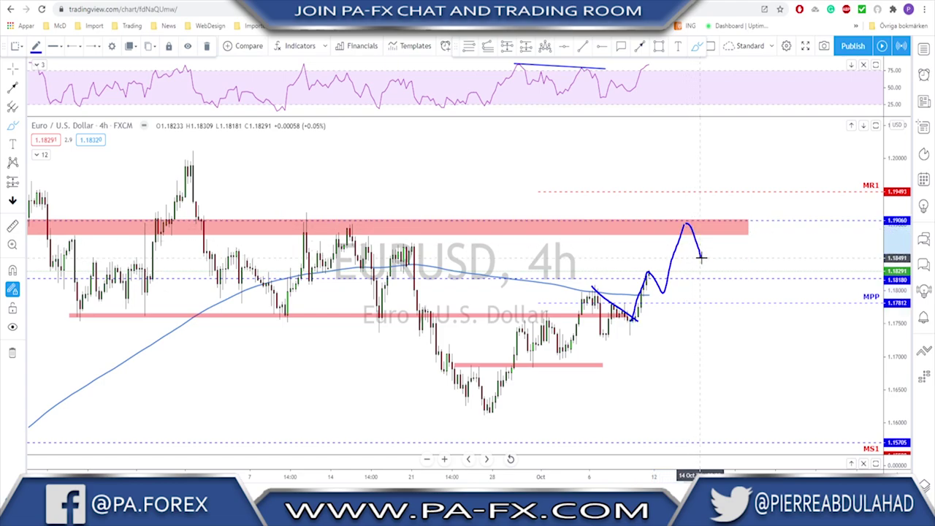
click(683, 219)
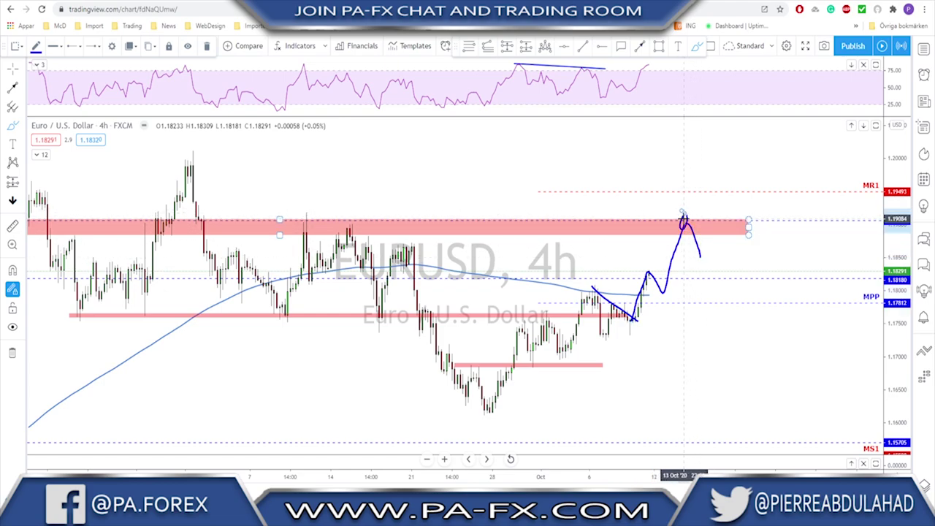
key(ctrl+z)
Open the GBPUSD chart on the daily timeframe, focused on the August to October candles
key(Down)
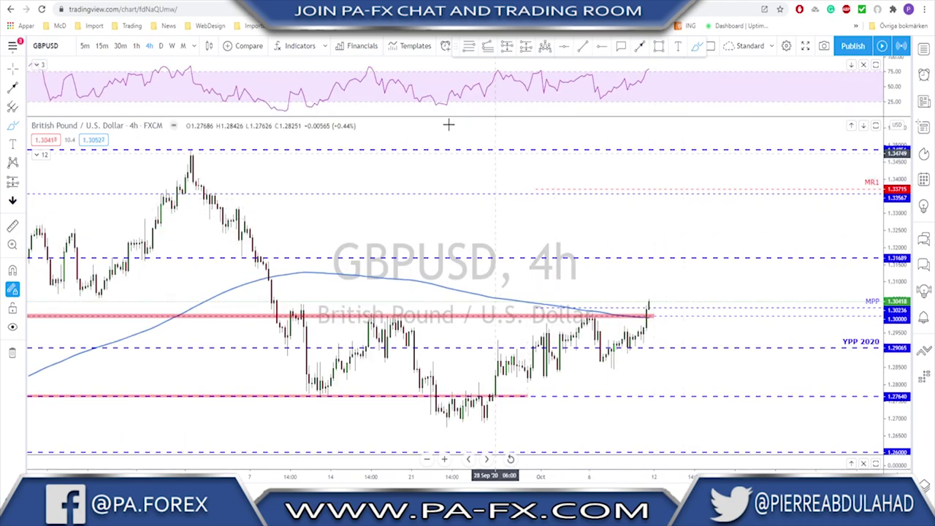
click(161, 45)
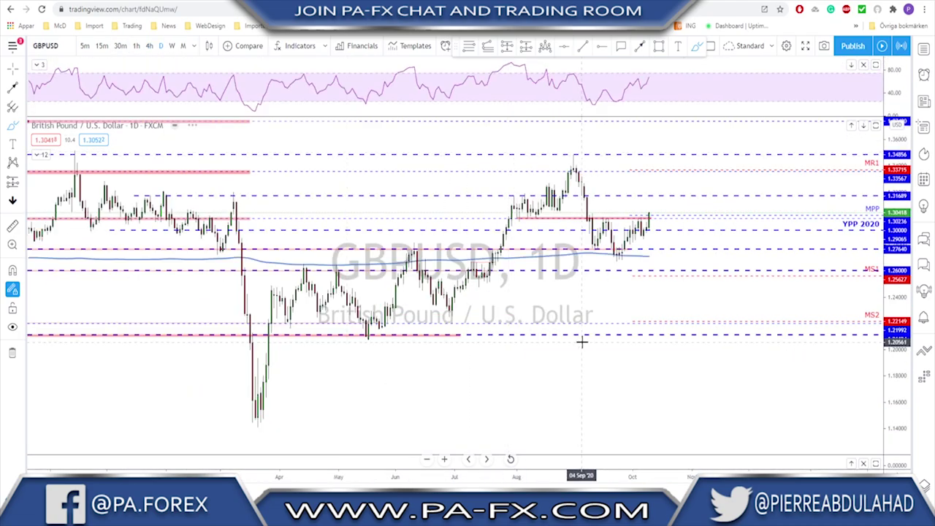
scroll(577, 338, up, 4)
scroll(536, 332, up, 1)
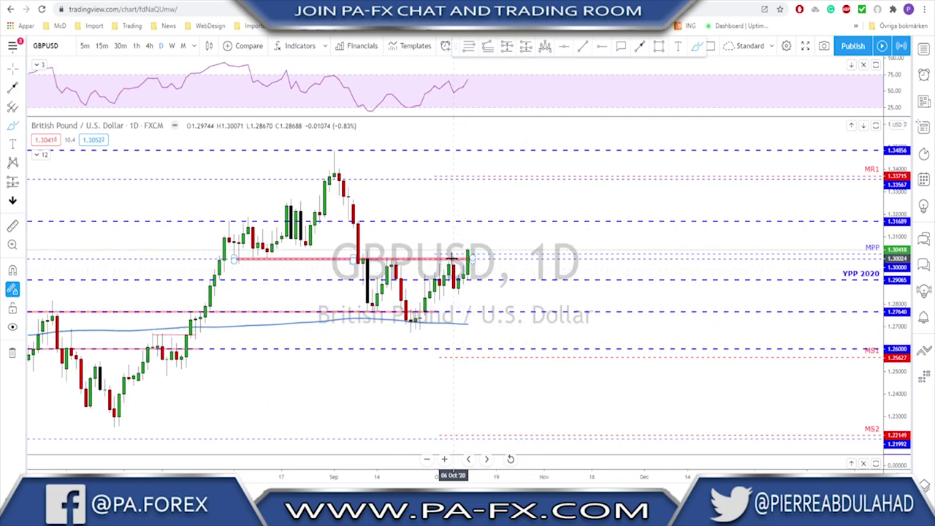
Brush arcs under the three September and October lows and a neckline along the 1.30000 zone, and delete the neckline
mouse_move(358, 301)
mouse_down()
mouse_move(386, 300)
mouse_move(424, 322)
mouse_up()
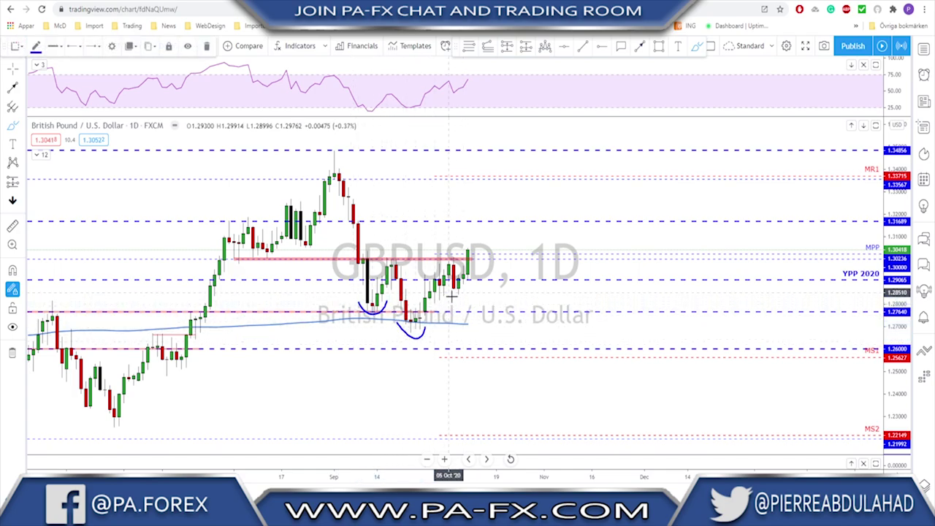
drag(449, 283, 473, 282)
drag(382, 258, 471, 261)
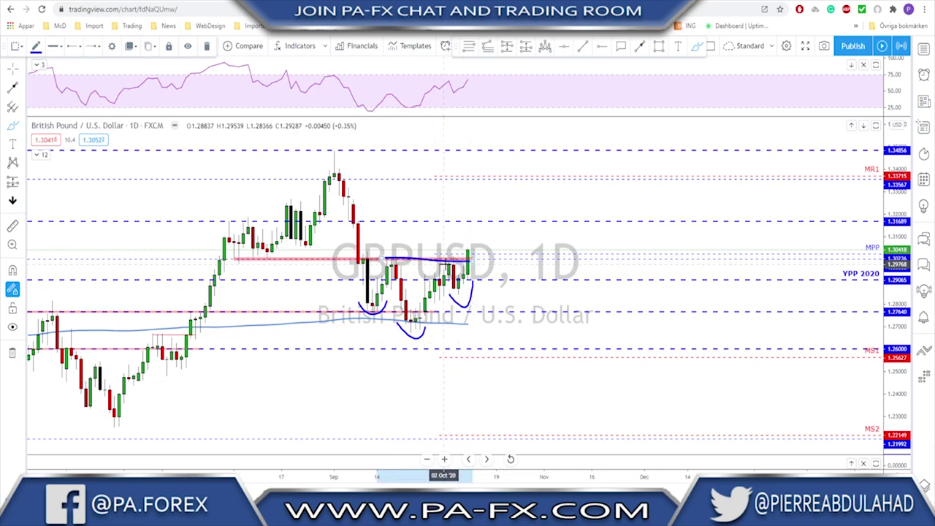
key(Delete)
Check GBPUSD on the weekly timeframe, return to the daily chart, and undo the arcs under the lows
click(173, 45)
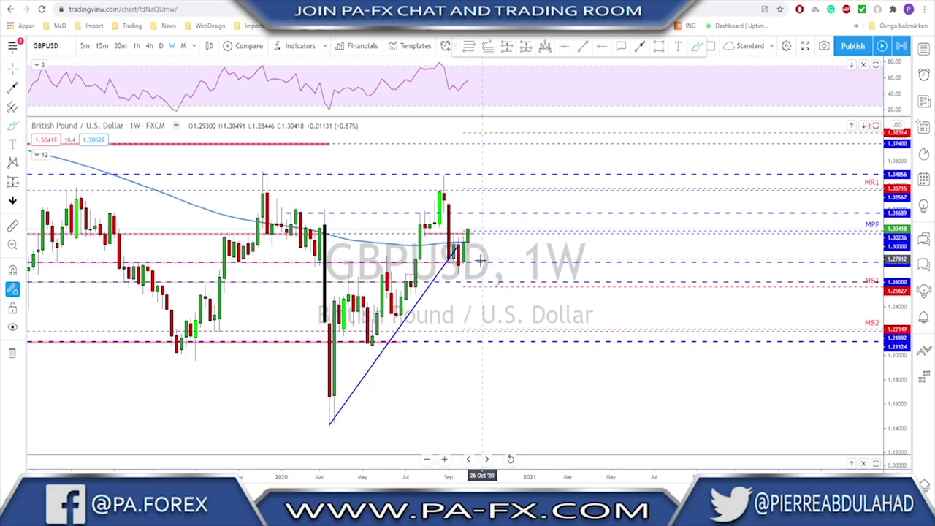
key(ctrl+z)
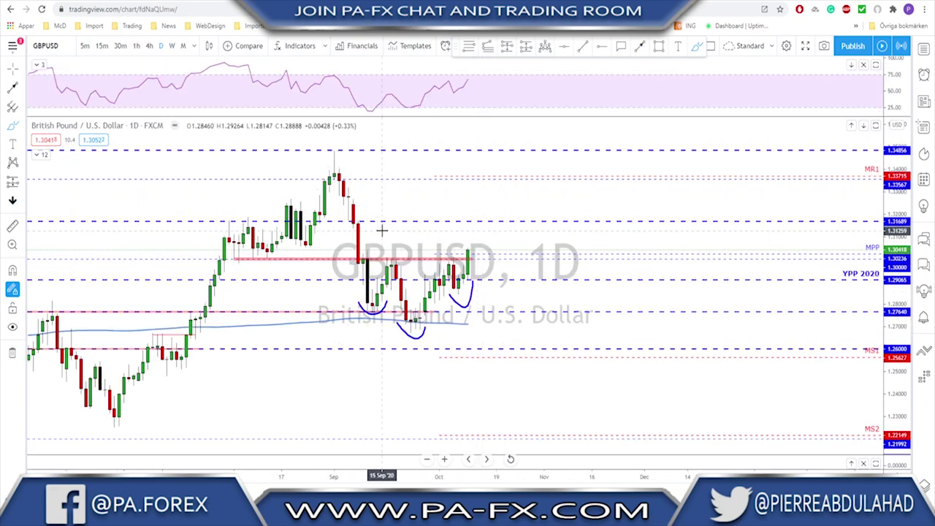
key(ctrl+z)
key(ctrl+z)
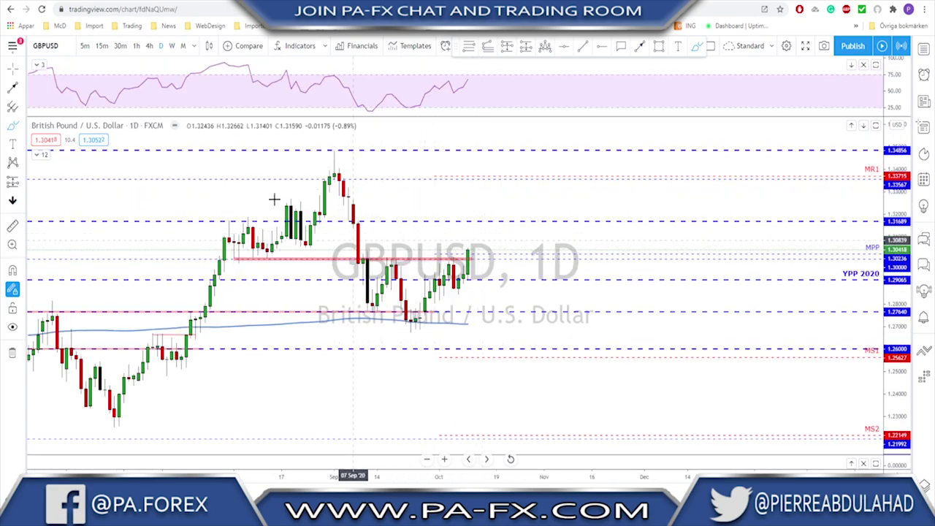
Switch GBPUSD to 4h and examine the price action around the red 1.30000 zone and MPP
click(150, 47)
scroll(606, 275, up, 2)
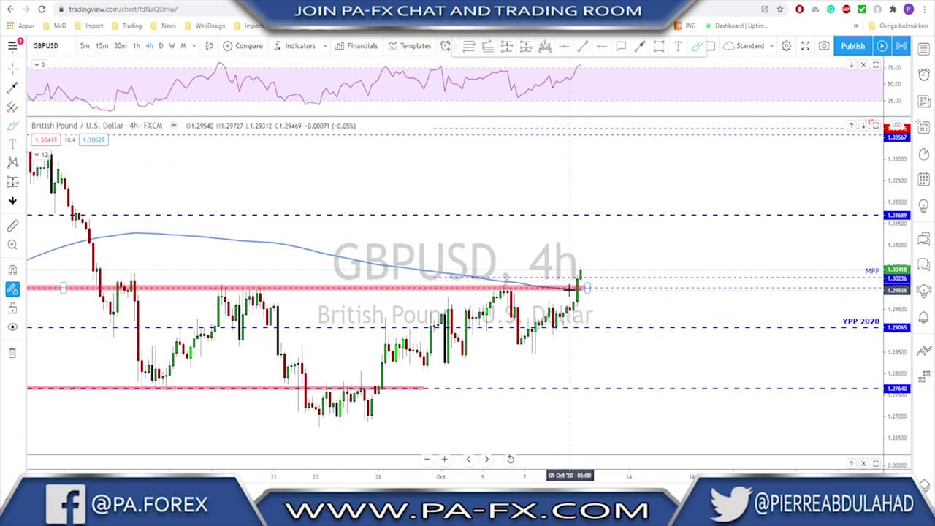
scroll(572, 293, down, 2)
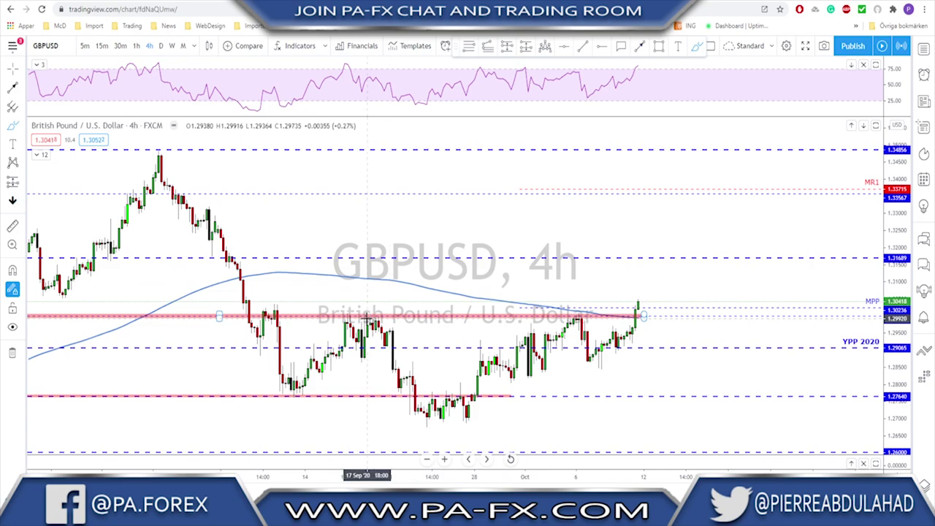
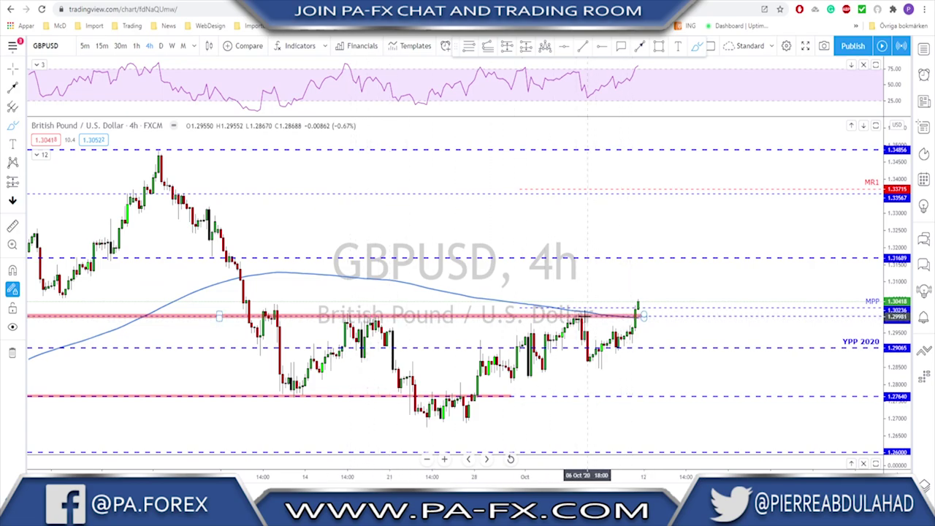
scroll(632, 315, up, 1)
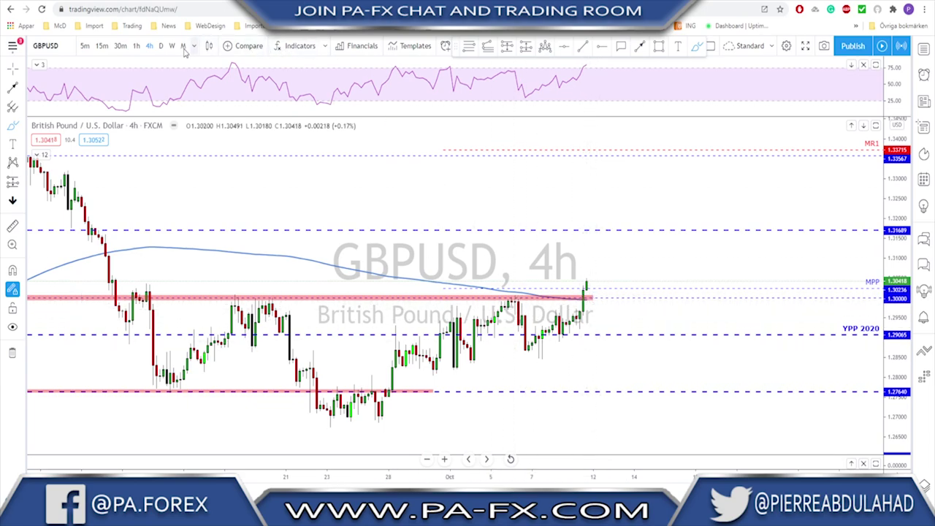
Switch GBPUSD to 1h, brush a projected path from the latest high above MPP, and delete it
click(135, 46)
scroll(636, 151, down, 1)
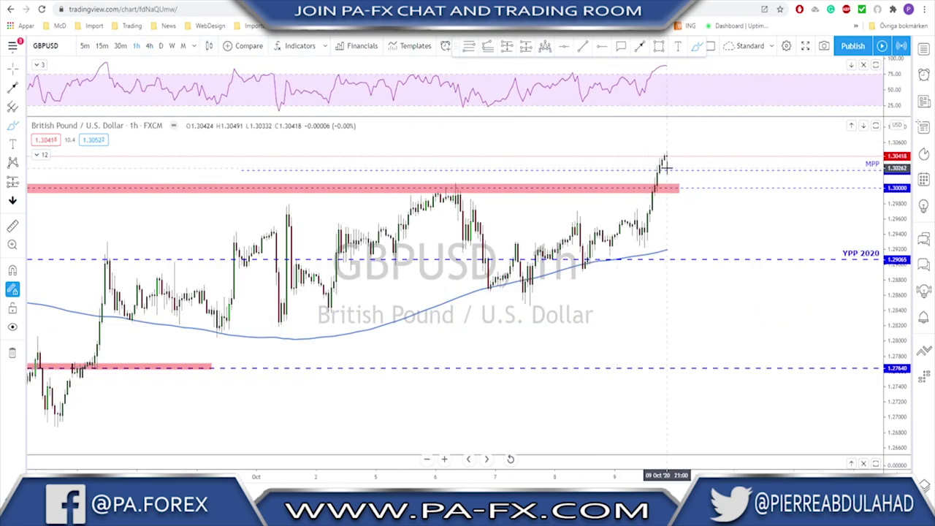
mouse_move(665, 152)
mouse_down()
mouse_move(676, 173)
mouse_move(712, 133)
mouse_up()
key(Delete)
Open the USDJPY 1h chart, move the red zone between 105.800 and 105.900 down to about 105.500, and extend and thin it
scroll(636, 155, down, 3)
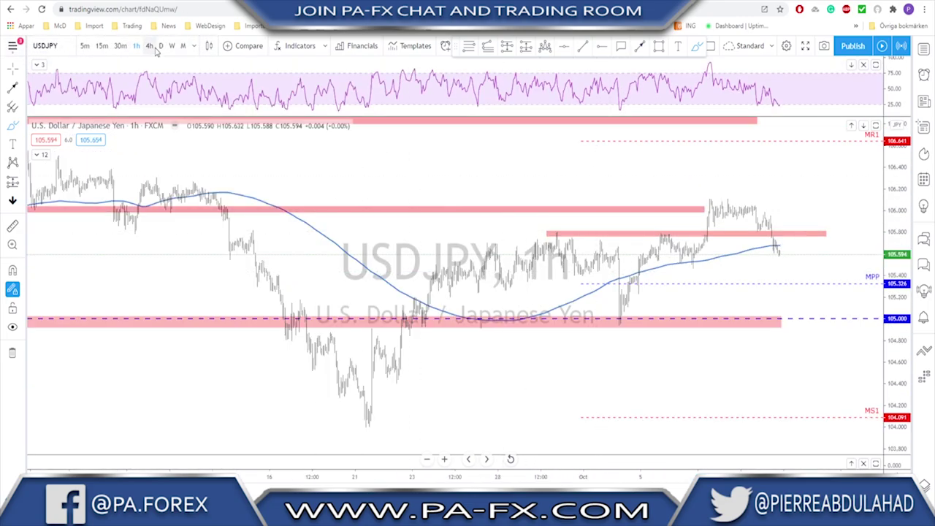
scroll(549, 163, up, 3)
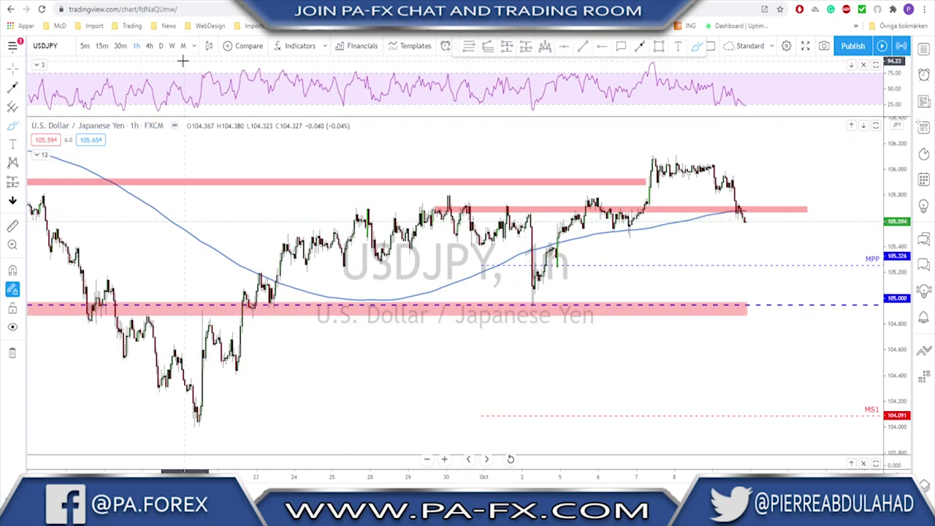
scroll(501, 317, up, 2)
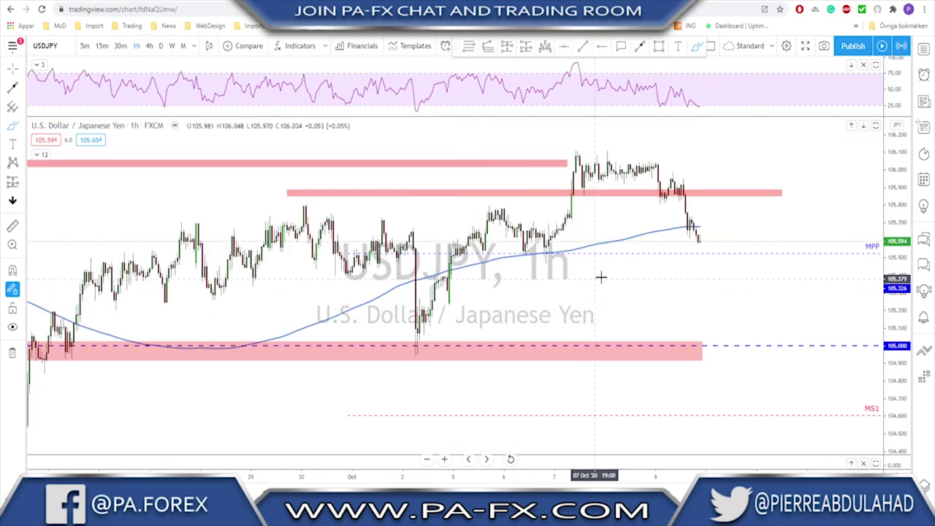
drag(584, 192, 583, 204)
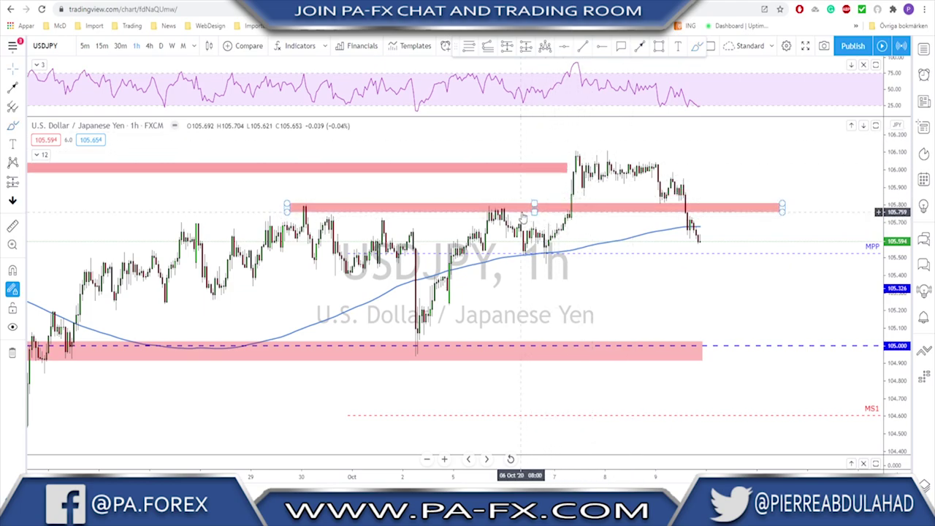
drag(523, 218, 591, 261)
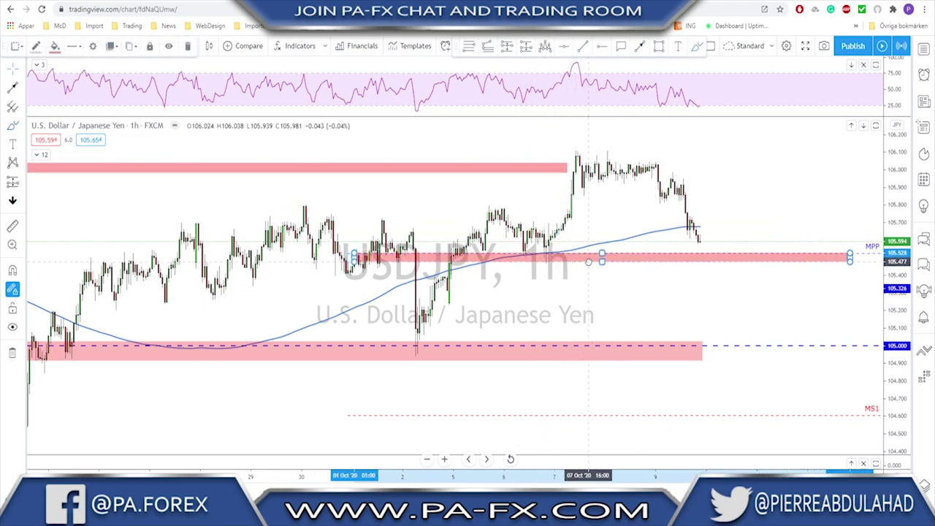
drag(852, 261, 870, 257)
click(791, 200)
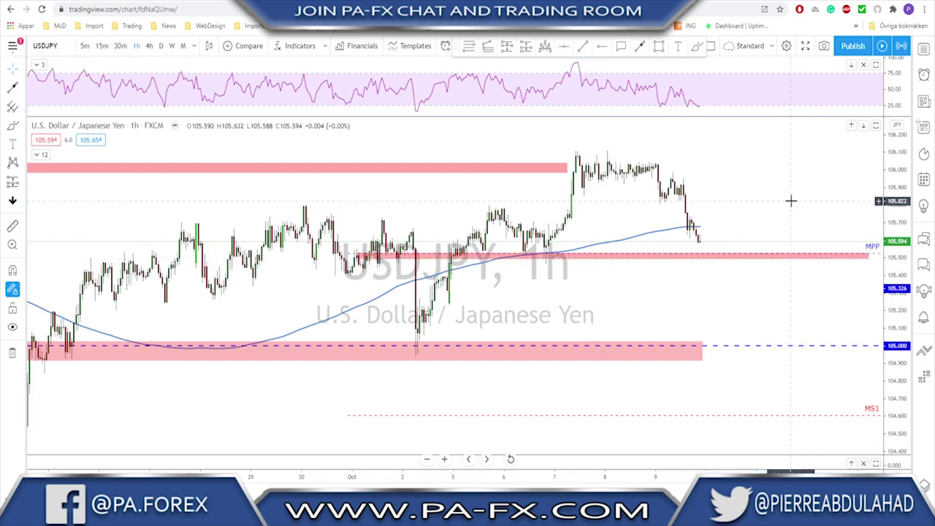
Brush a bounce off the thin zone near 105.500 and break-and-retest paths down to 105.000, and remove the strokes
drag(772, 206, 761, 211)
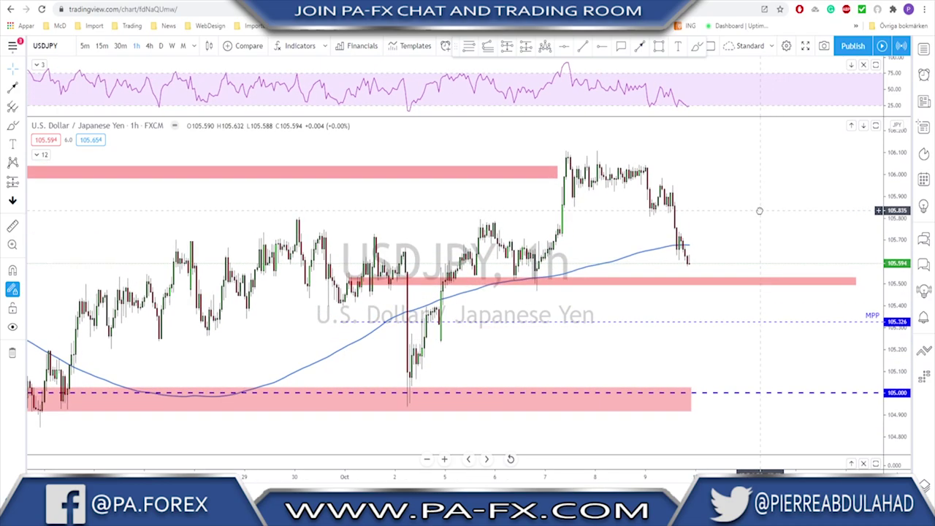
scroll(760, 210, down, 1)
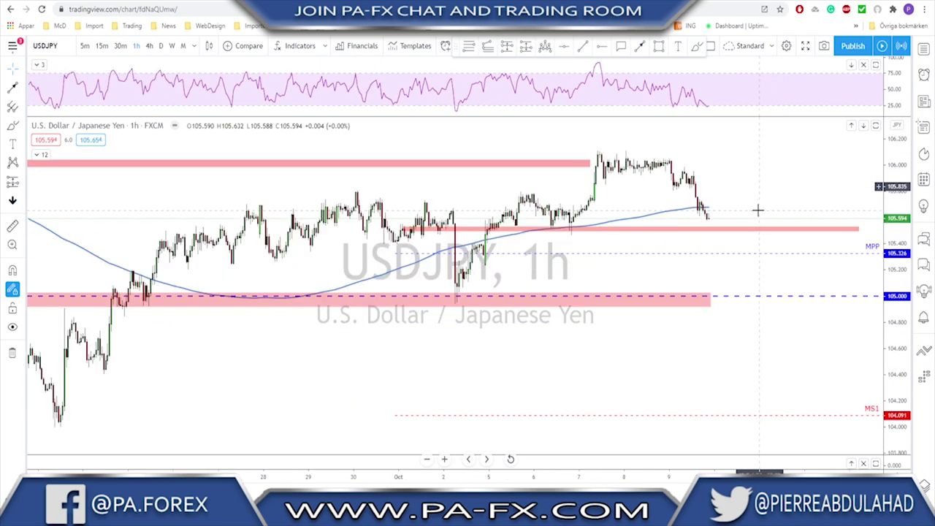
click(696, 47)
mouse_move(706, 208)
mouse_down()
mouse_move(715, 230)
mouse_move(731, 185)
mouse_up()
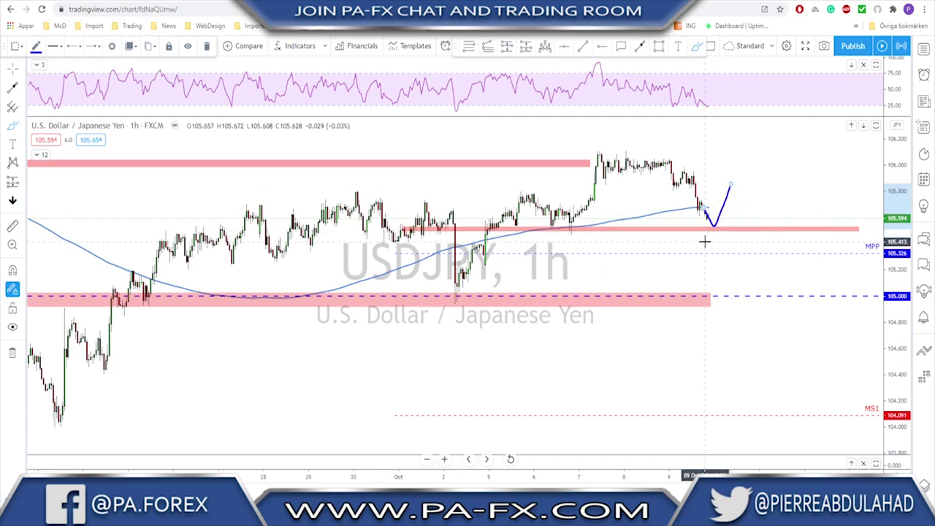
drag(722, 226, 751, 281)
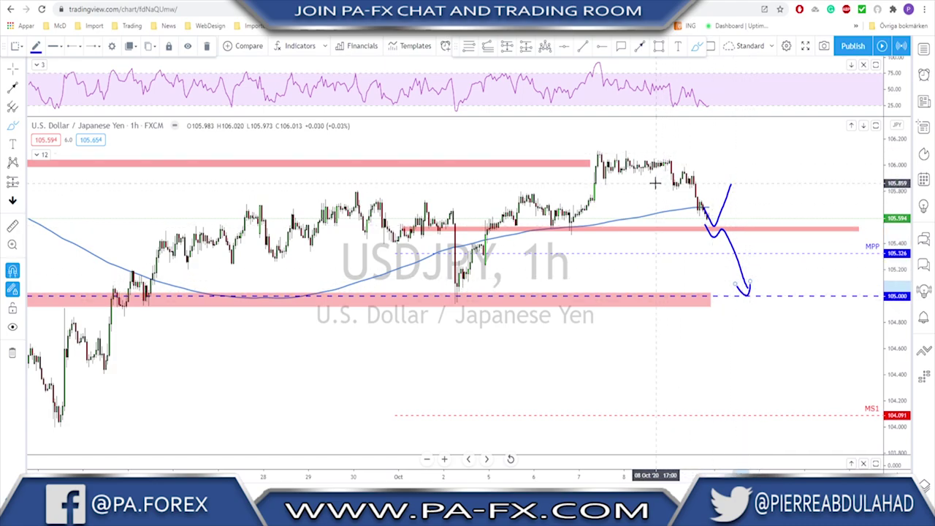
key(Delete)
mouse_move(608, 180)
mouse_down()
mouse_move(686, 167)
mouse_move(681, 195)
mouse_move(687, 168)
mouse_move(717, 248)
mouse_up()
key(Delete)
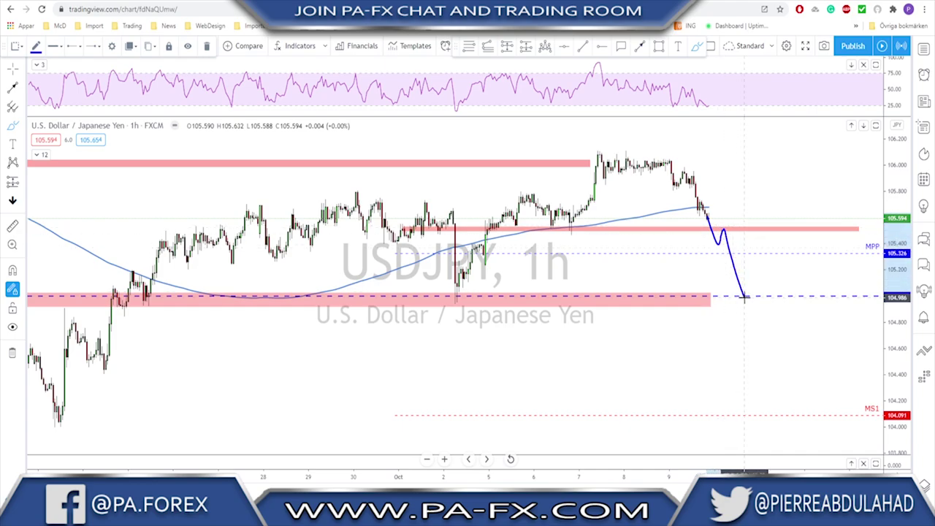
key(ctrl+z)
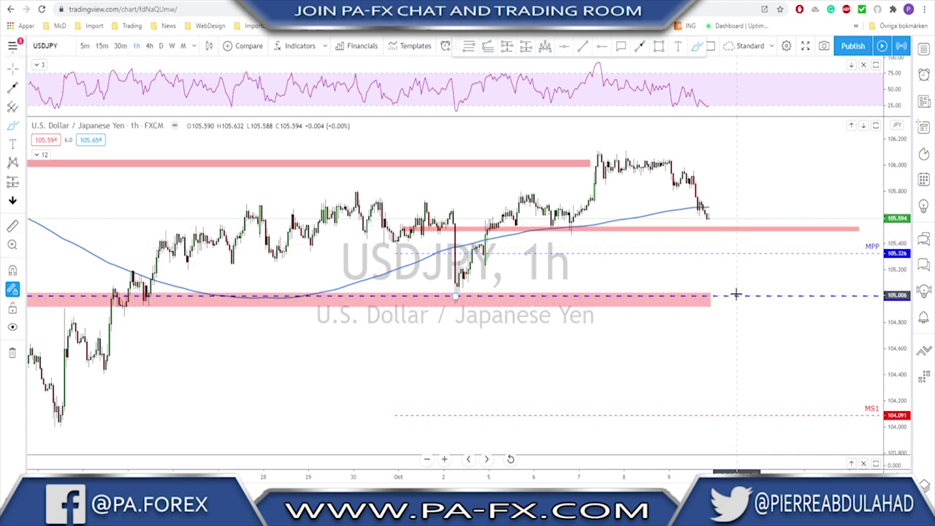
Open the USDCHF chart on the 4h timeframe, focused on the August to October candles
scroll(735, 294, down, 3)
key(Down)
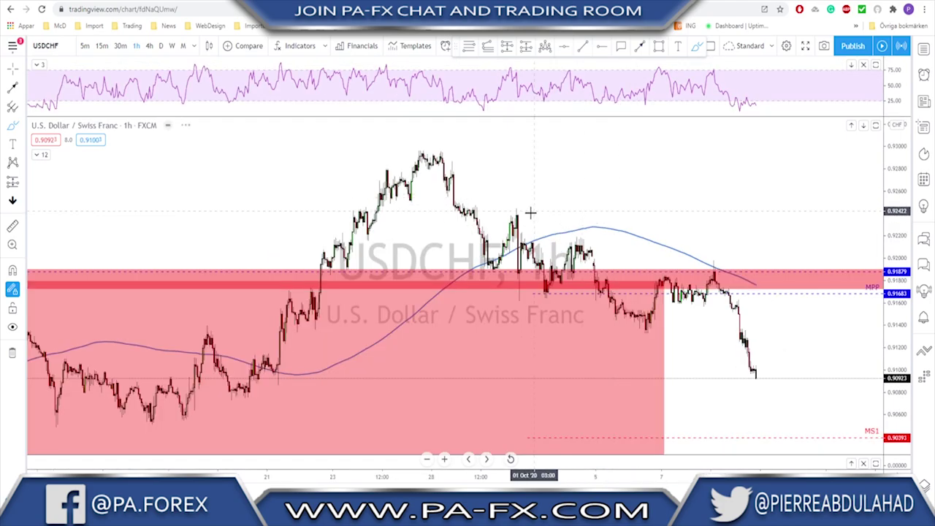
click(147, 45)
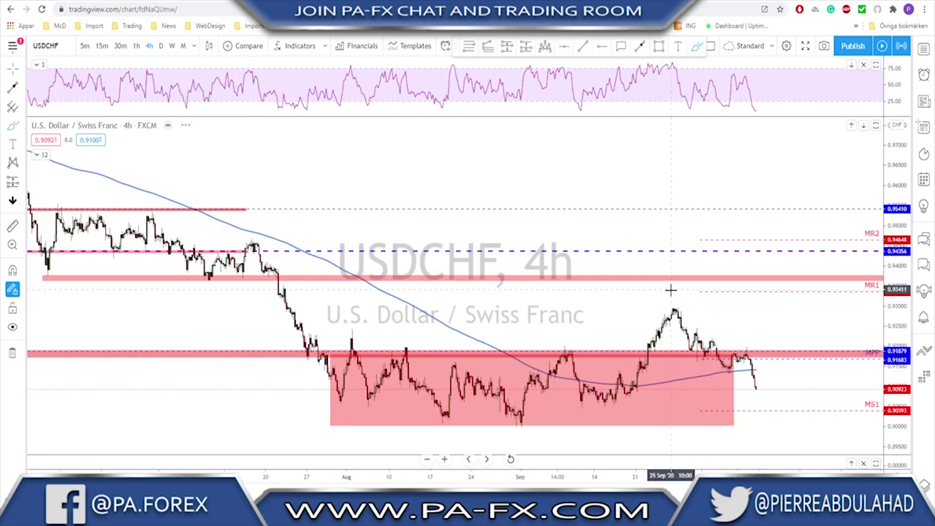
scroll(625, 282, down, 1)
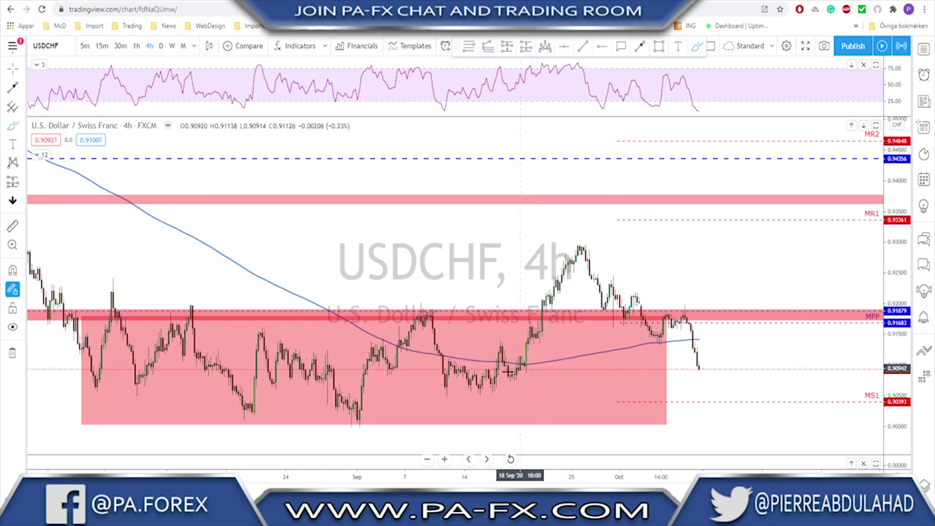
Brush the September rally, its pullback to the 0.91879 zone and a rebound, circle the pullback low, and undo the strokes
mouse_move(510, 375)
mouse_down()
mouse_move(576, 247)
mouse_move(620, 294)
mouse_move(627, 319)
mouse_move(643, 257)
mouse_up()
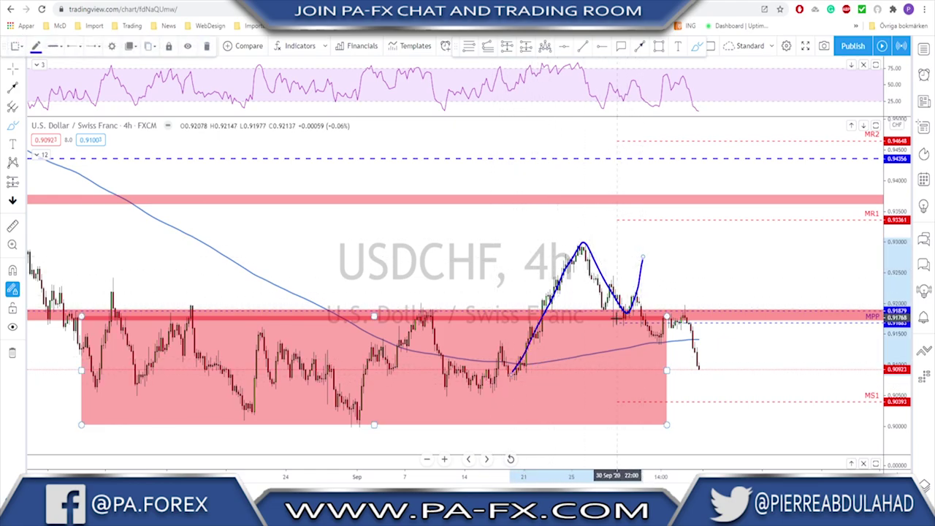
drag(627, 310, 618, 308)
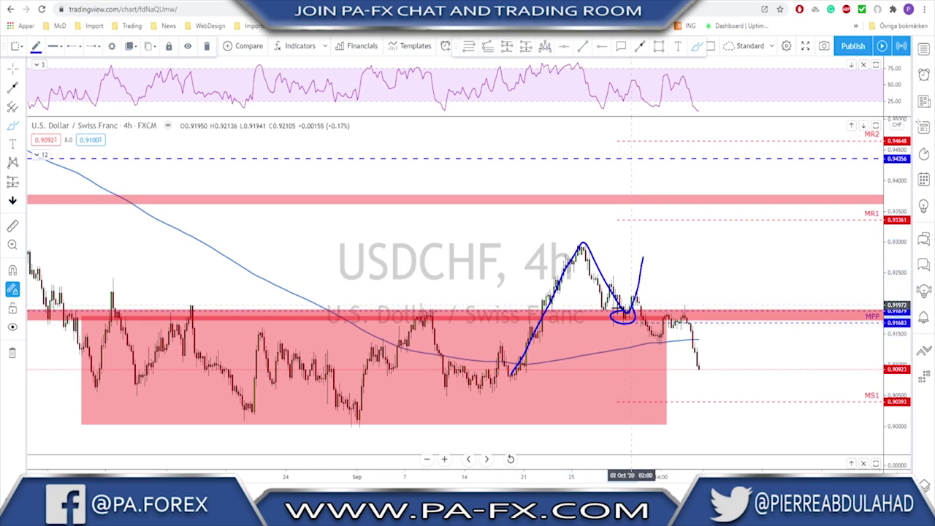
click(629, 318)
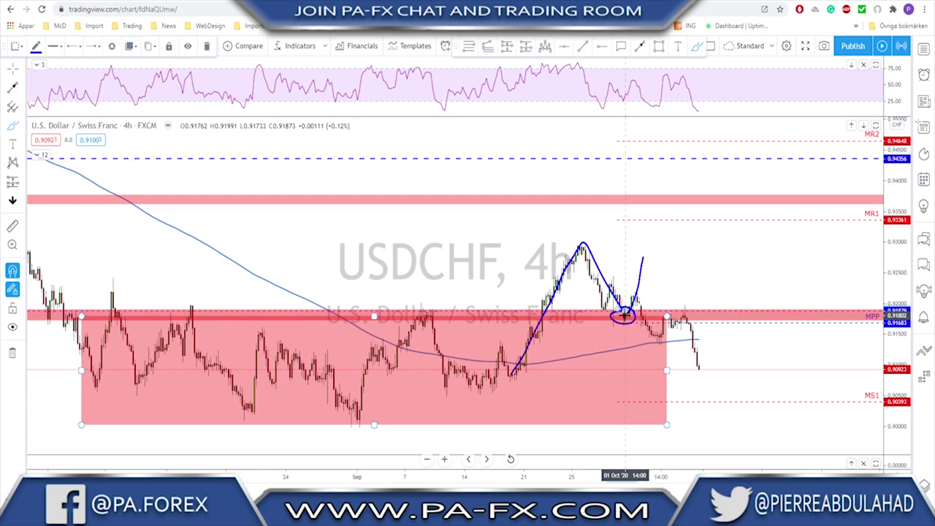
key(ctrl+z)
key(ctrl+z)
key(ctrl+z)
Brush the October double top, its neckline and a curved arrow from the September high into the red zone, and undo them
mouse_move(635, 296)
mouse_down()
mouse_move(658, 342)
mouse_move(666, 316)
mouse_up()
key(ctrl+z)
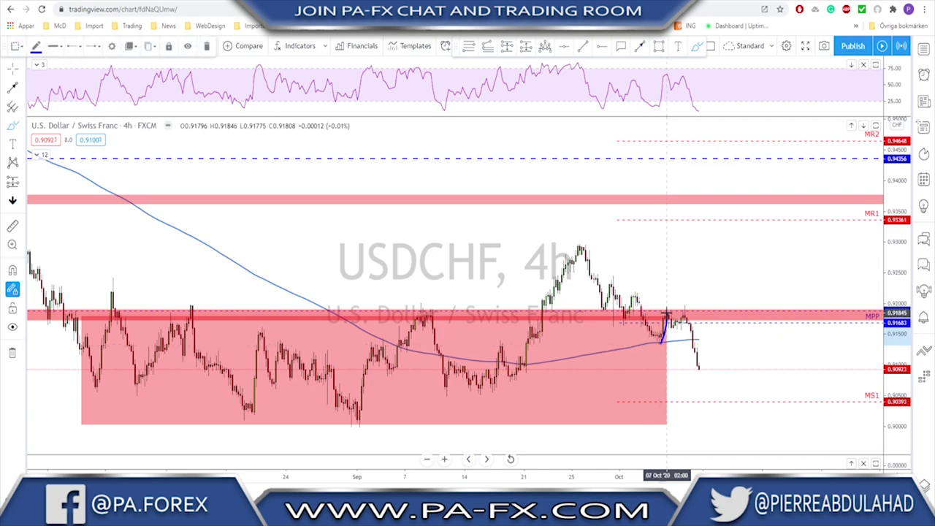
drag(694, 350, 700, 369)
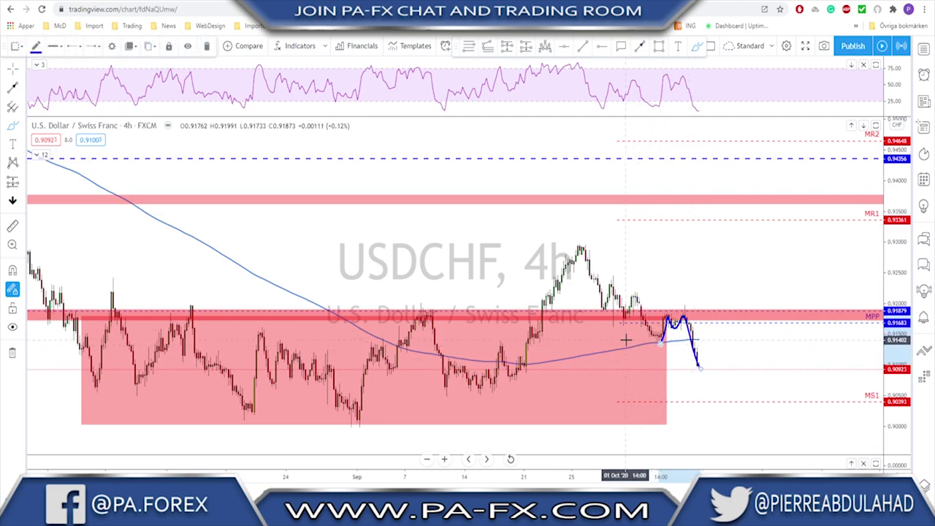
drag(626, 340, 701, 334)
mouse_move(603, 249)
mouse_down()
mouse_move(685, 305)
mouse_move(688, 274)
mouse_up()
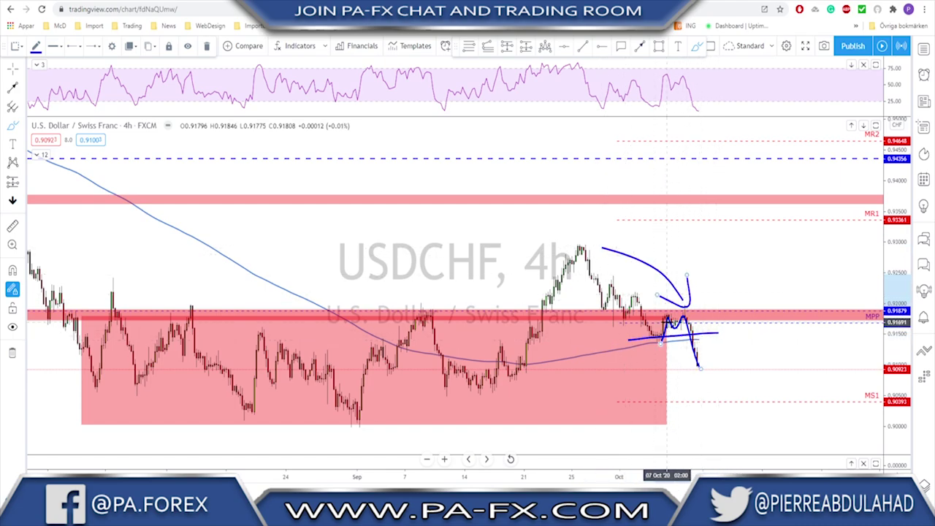
key(ctrl+z)
key(ctrl+z)
Switch USDCHF to the daily timeframe, brush arcs at the mid-September low and the late-September high, and undo them
scroll(578, 347, down, 2)
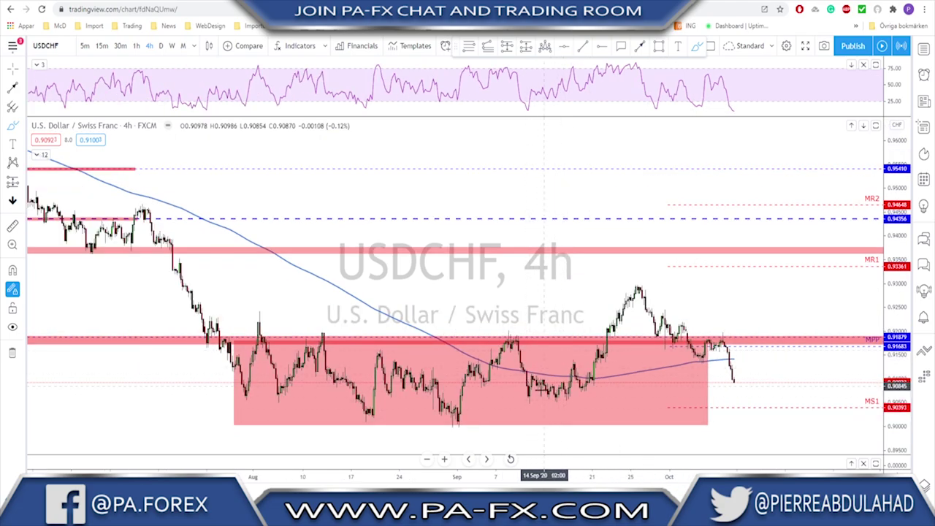
click(161, 45)
scroll(595, 342, up, 3)
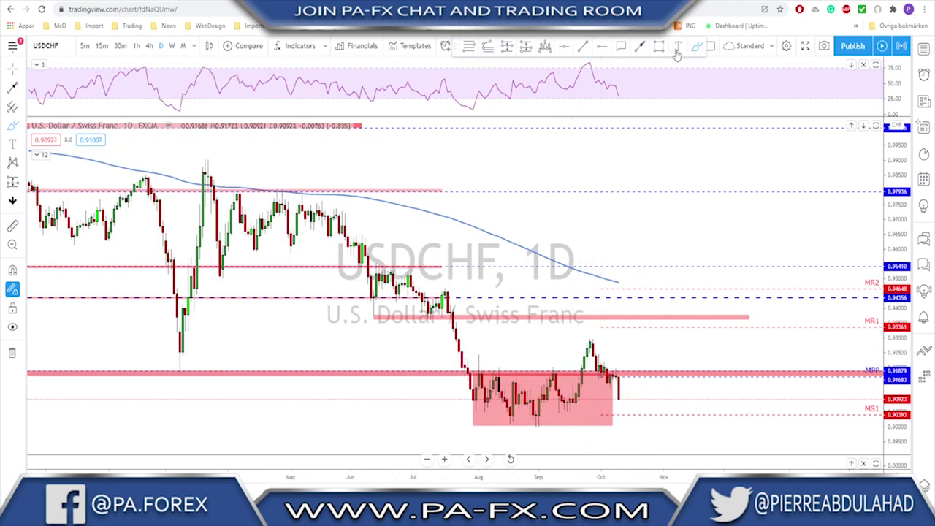
mouse_move(557, 416)
mouse_down()
mouse_move(578, 396)
mouse_move(594, 338)
mouse_move(608, 371)
mouse_move(620, 330)
mouse_up()
key(ctrl+z)
key(ctrl+z)
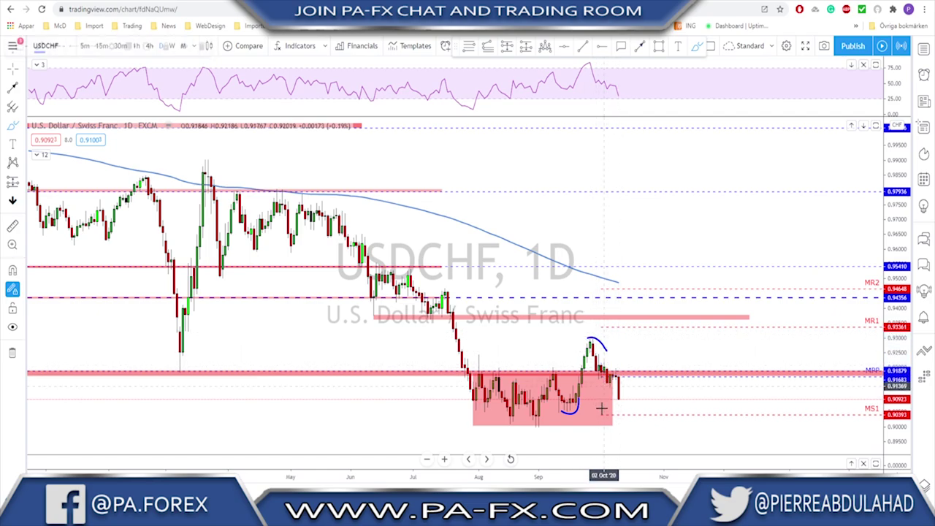
Reshape the large red rectangle into a thin zone from 0.90504 to 0.90733, starting at 23 Jul '20 and extending past the latest candles
click(613, 382)
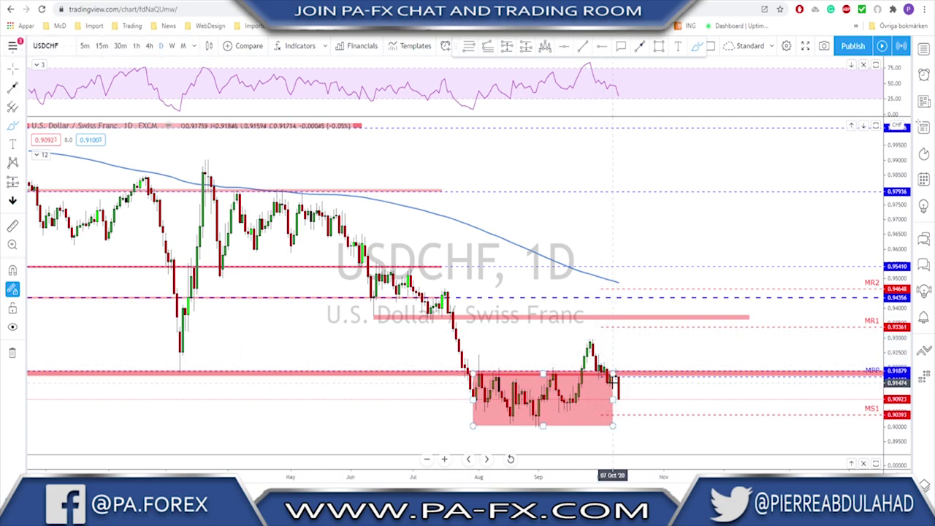
drag(613, 373, 815, 400)
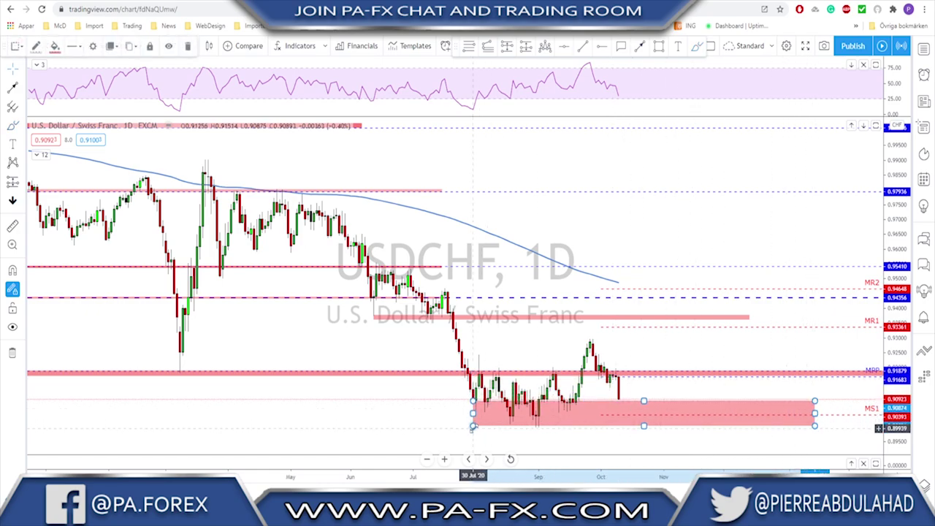
drag(473, 428, 481, 413)
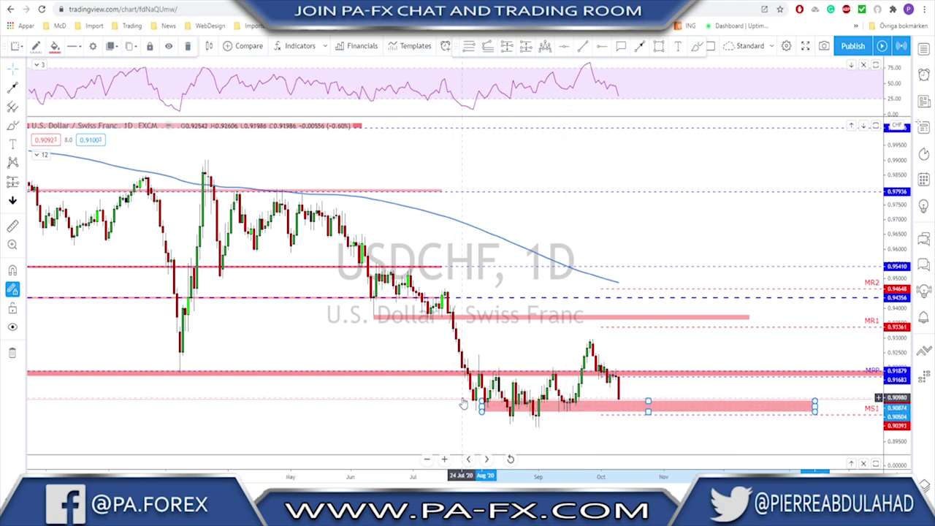
drag(481, 402, 459, 405)
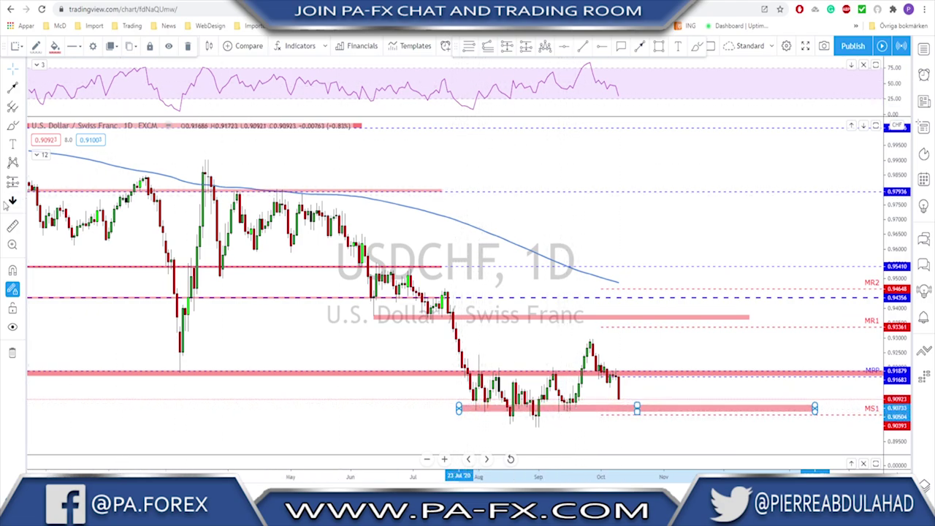
Place a red up arrow just below the thin support zone at the 16 Sep '20 low
click(22, 203)
click(56, 110)
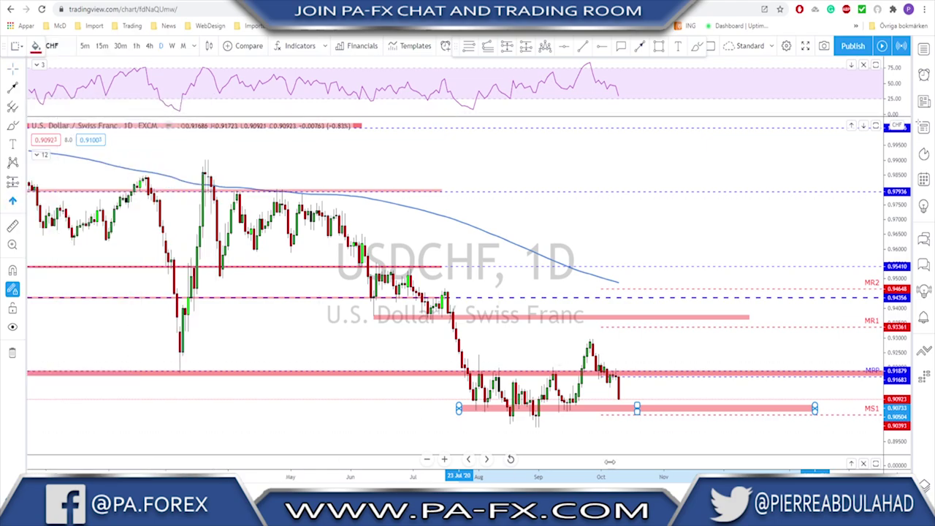
click(566, 418)
drag(563, 423, 569, 421)
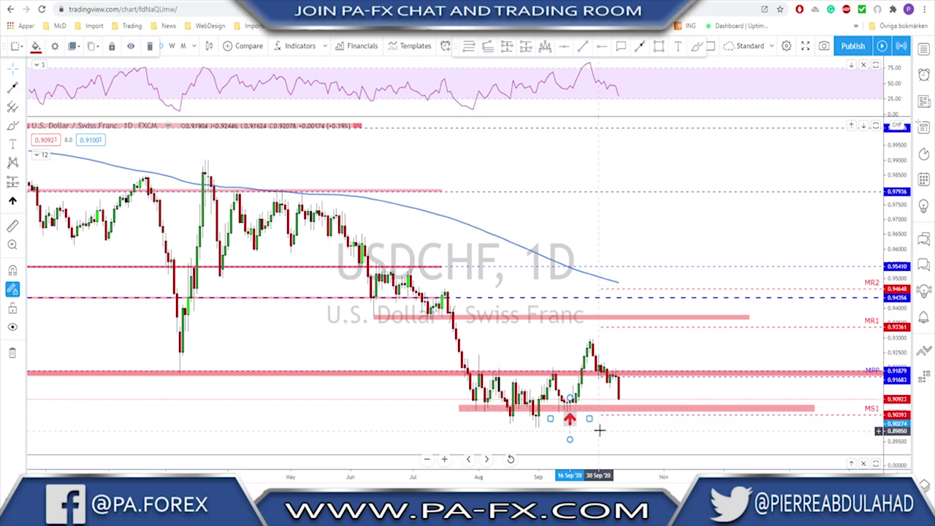
click(599, 431)
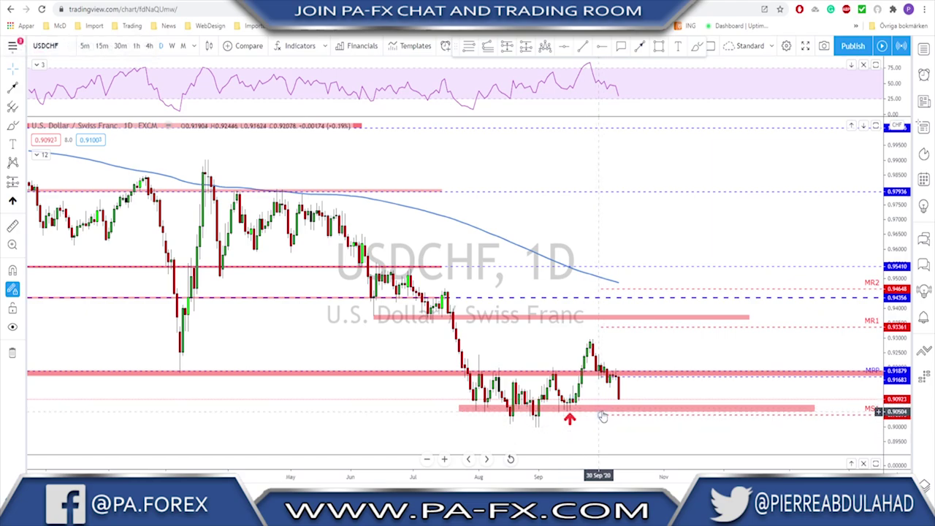
Brush a possible bounce from the thin support zone and a possible break below it, and undo the strokes
click(697, 47)
mouse_move(619, 391)
mouse_down()
mouse_move(627, 407)
mouse_move(655, 346)
mouse_up()
drag(621, 398, 648, 433)
key(ctrl+z)
key(ctrl+z)
key(ctrl+z)
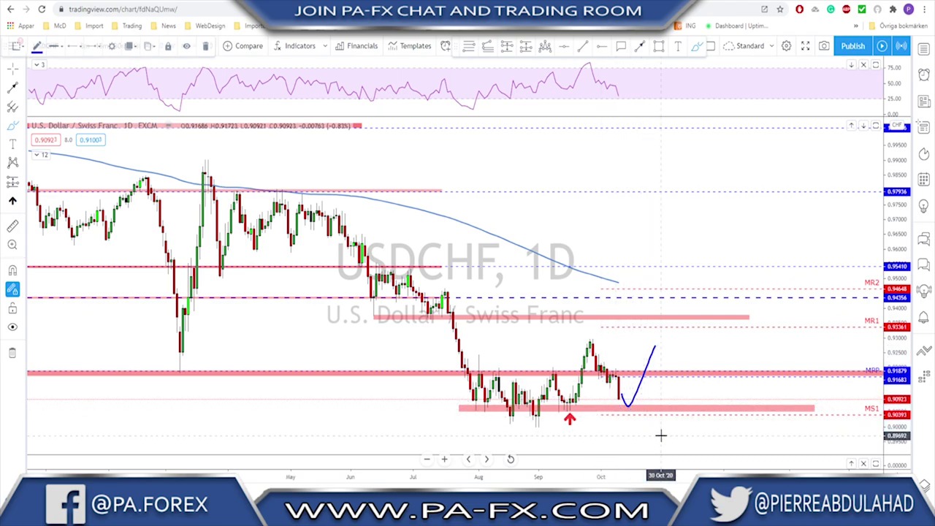
Nudge the red up arrow slightly closer to the support zone and switch USDCHF back to 4h
drag(564, 422, 570, 419)
key(ctrl+z)
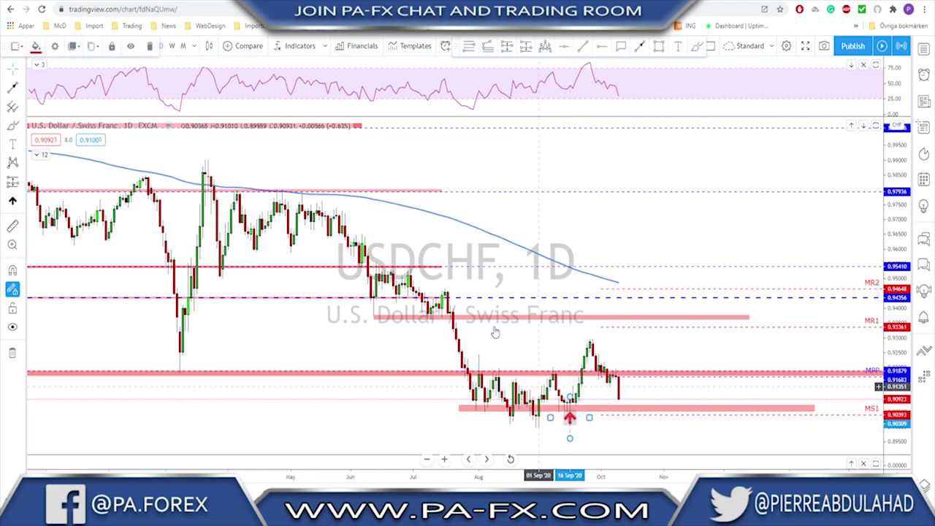
right_click(167, 152)
click(150, 146)
click(146, 46)
scroll(568, 347, down, 3)
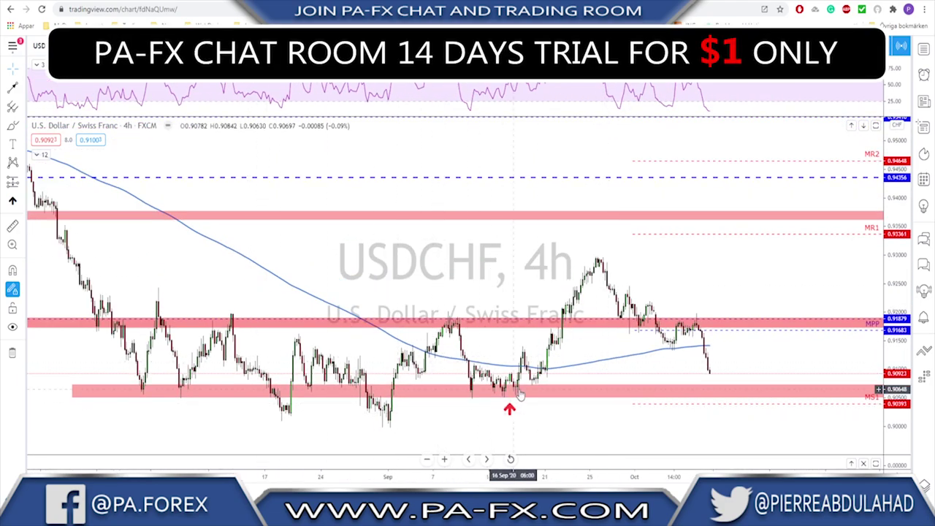
Brush a possible retest of the broken early October low and a drop into the USDCHF support zone, and undo the strokes
scroll(701, 382, up, 2)
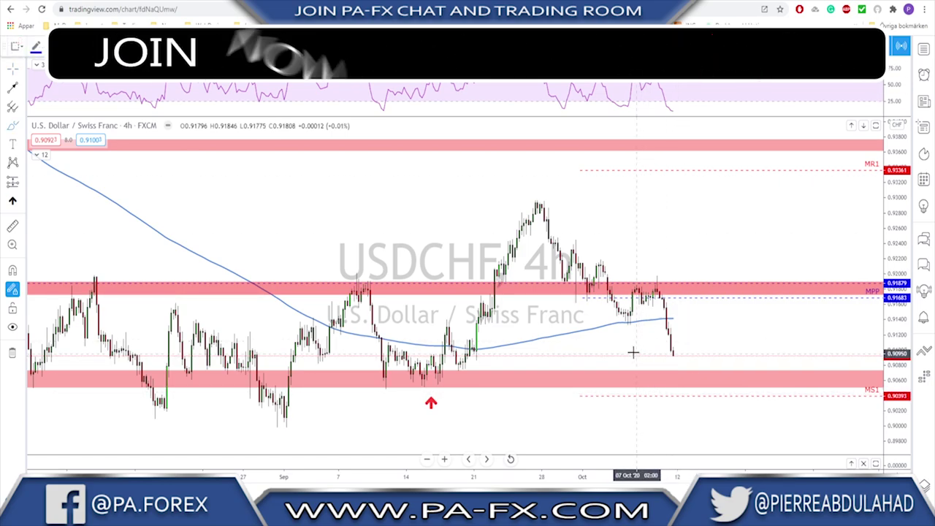
drag(673, 350, 681, 379)
key(ctrl+z)
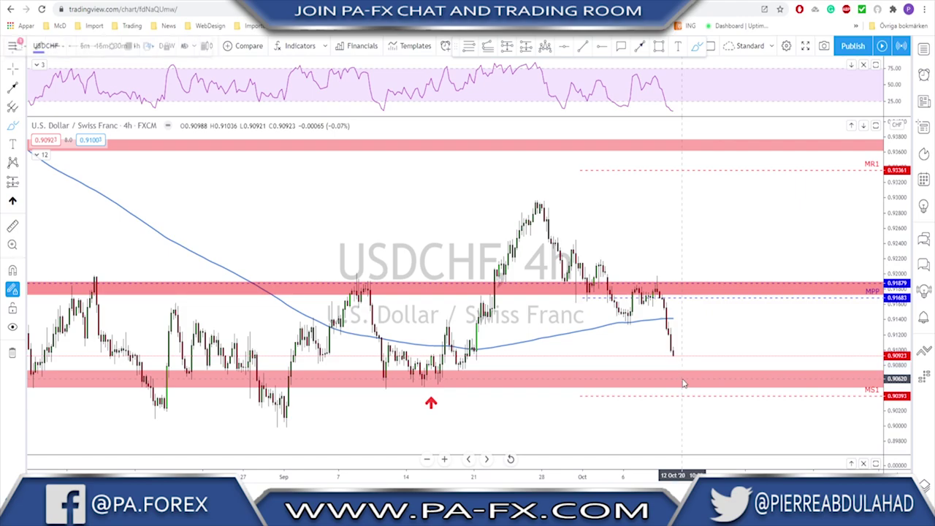
drag(674, 356, 698, 314)
mouse_move(610, 318)
mouse_down()
mouse_move(703, 312)
mouse_move(729, 376)
mouse_up()
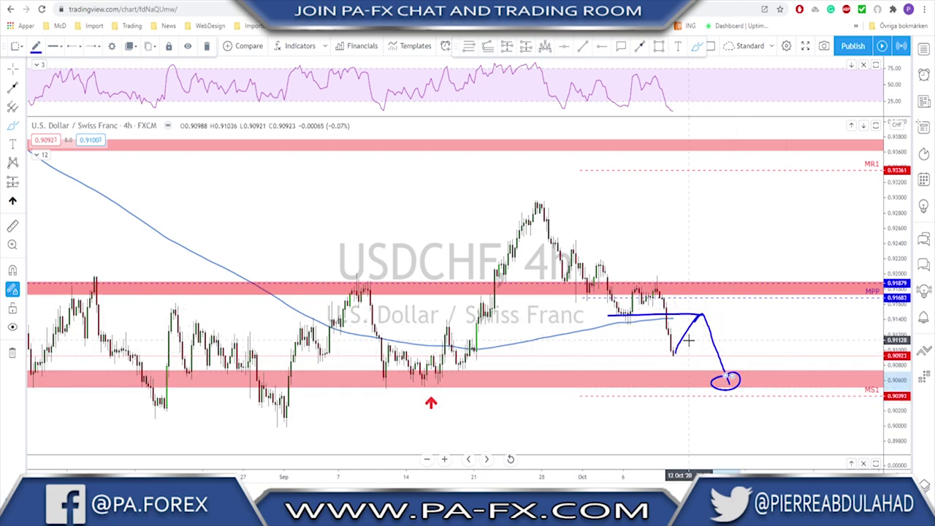
key(ctrl+z)
key(ctrl+z)
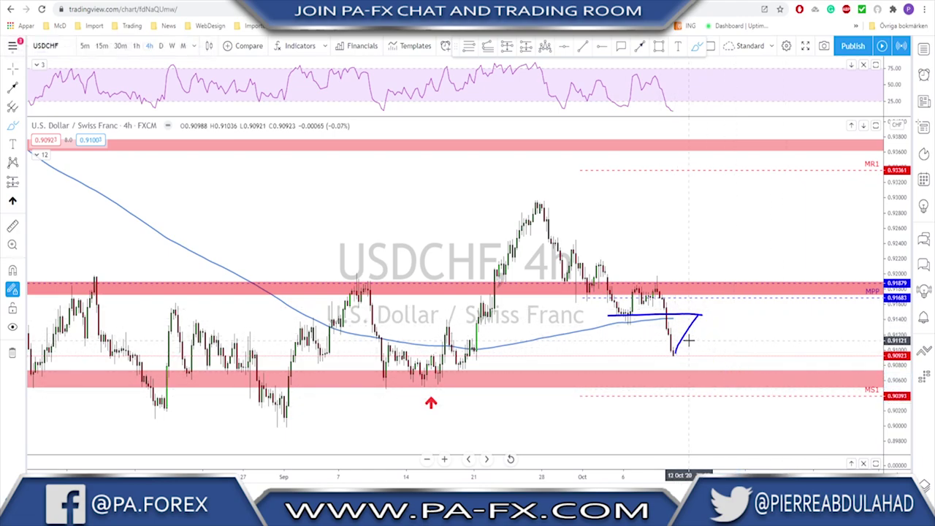
Switch the chart to USDCAD on the 1D timeframe
key(Down)
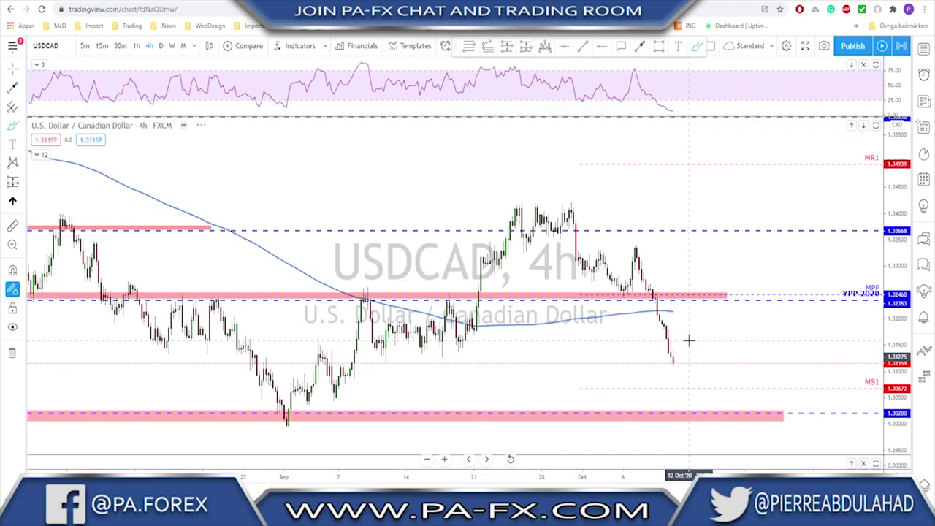
click(163, 46)
scroll(511, 362, up, 2)
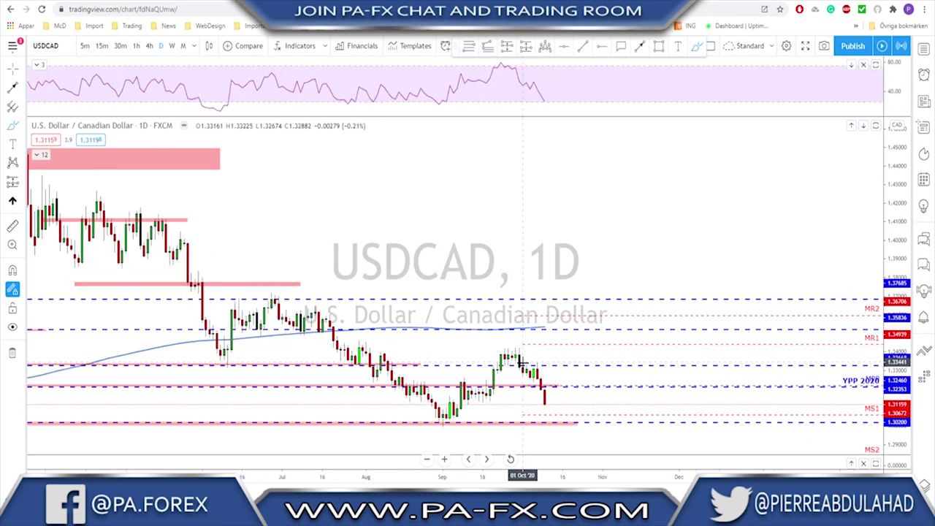
Brush the September–October swings on USDCAD, circle the early September low at the 1.30200 support zone, and remove the strokes
scroll(512, 365, up, 2)
mouse_move(410, 374)
mouse_down()
mouse_move(436, 321)
mouse_move(459, 357)
mouse_move(495, 288)
mouse_up()
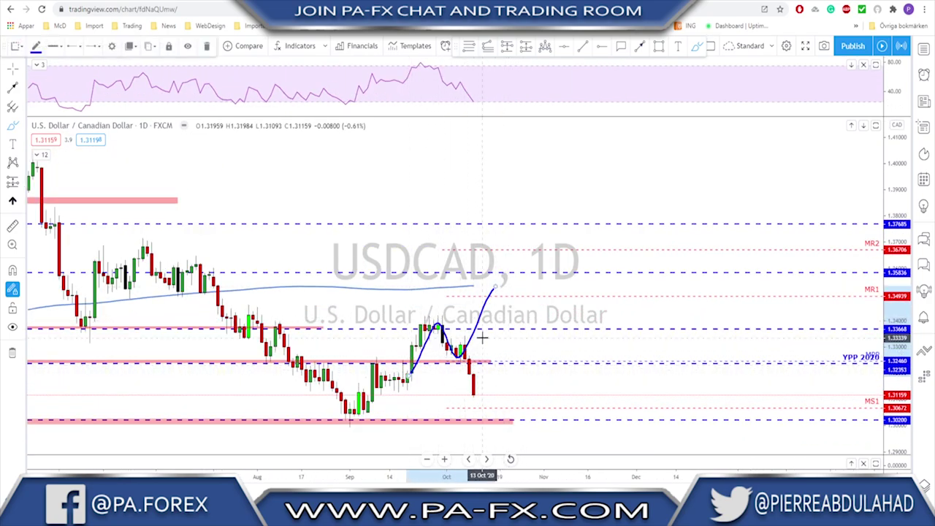
key(Delete)
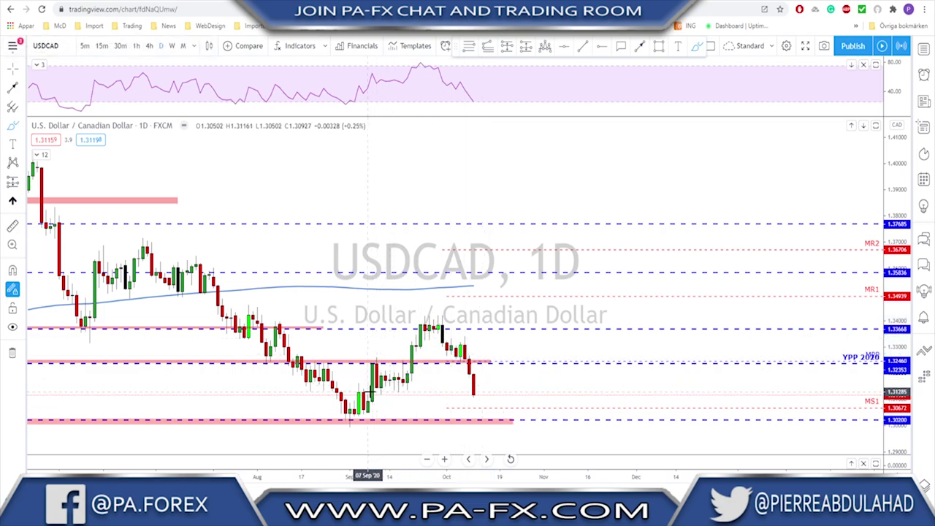
drag(373, 389, 377, 382)
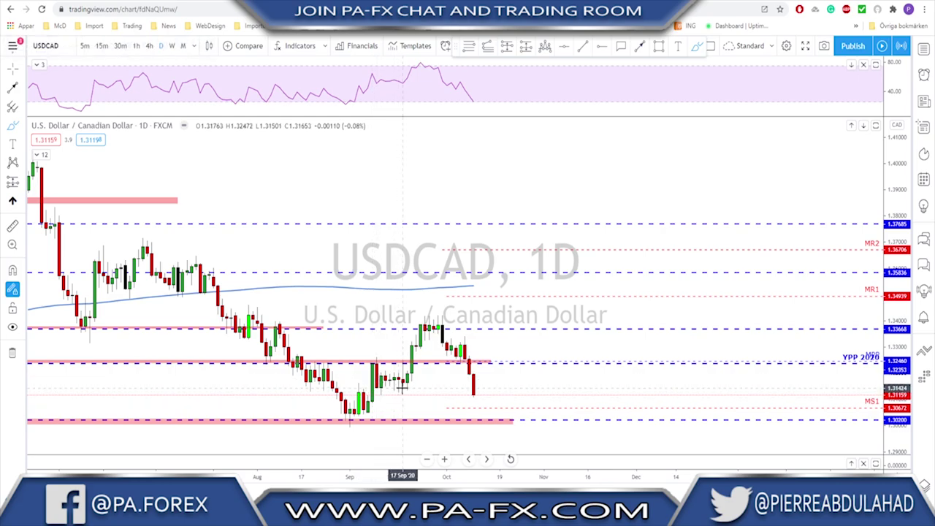
drag(384, 389, 423, 387)
mouse_move(363, 408)
mouse_down()
mouse_move(377, 363)
mouse_move(402, 384)
mouse_move(423, 335)
mouse_up()
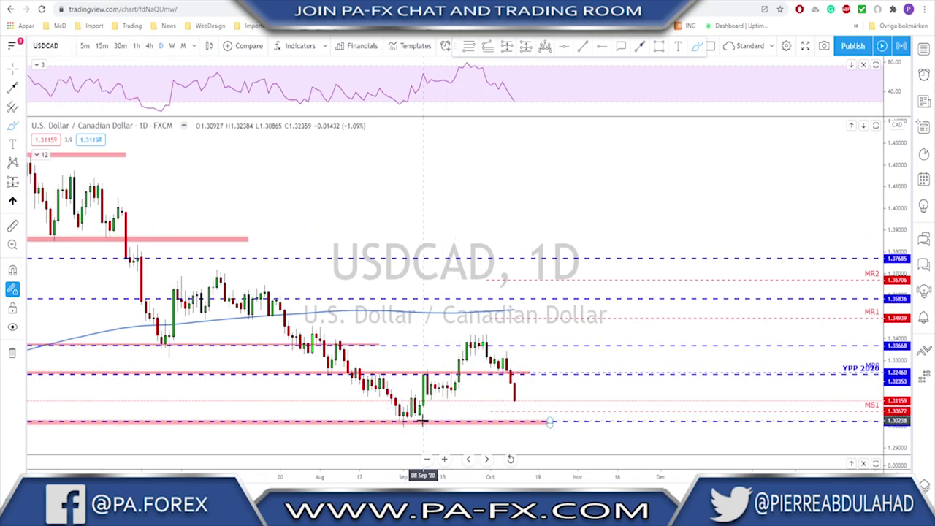
mouse_move(423, 421)
mouse_down()
mouse_move(400, 423)
mouse_move(418, 413)
mouse_move(425, 429)
mouse_up()
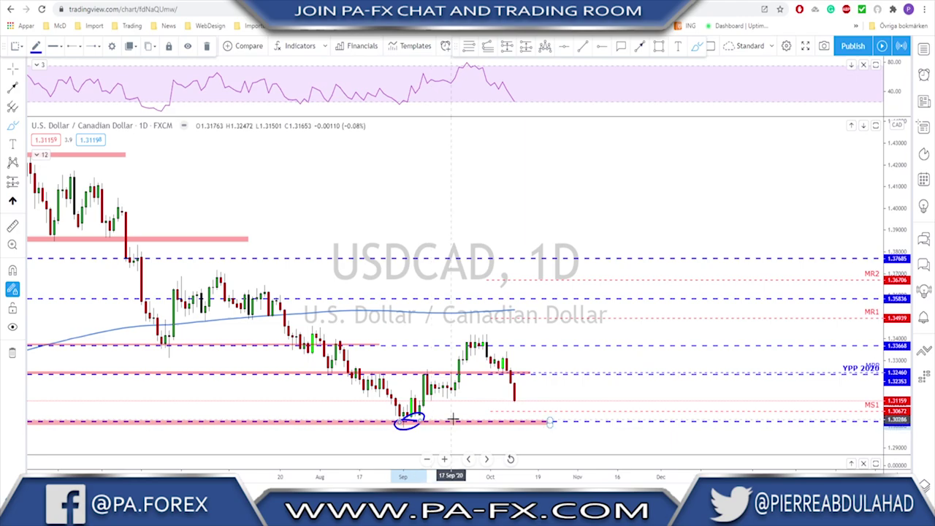
scroll(453, 423, down, 5)
drag(540, 411, 593, 416)
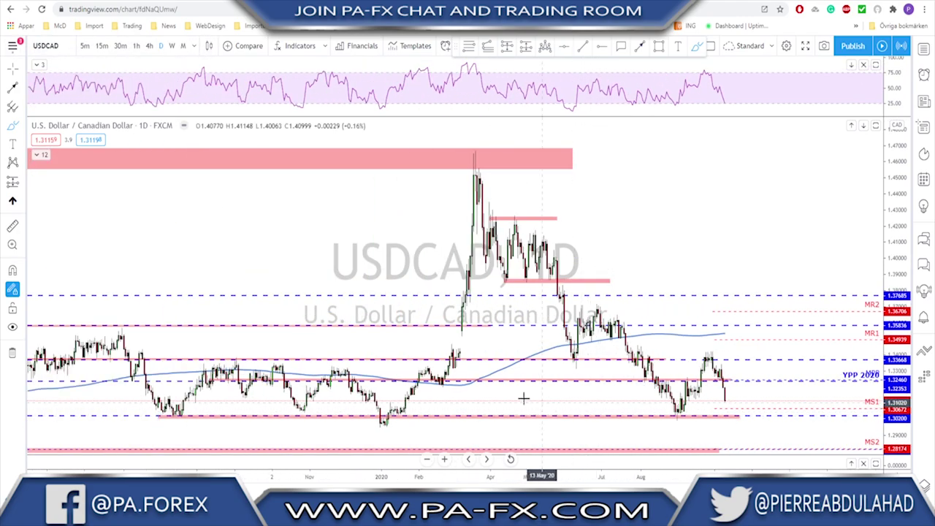
Place a red up arrow below the support zone at 4 Sep '20 and switch USDCAD back to 4h
click(677, 427)
drag(677, 429, 682, 426)
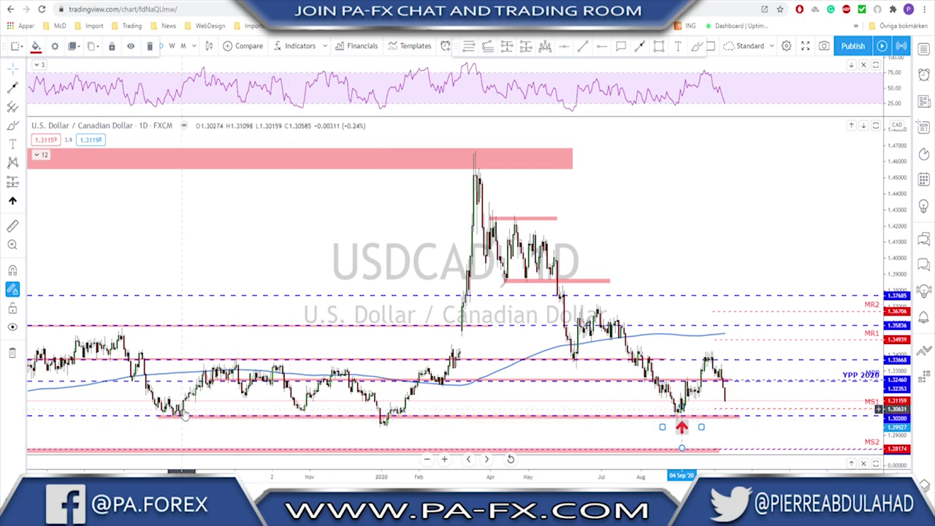
scroll(693, 418, up, 3)
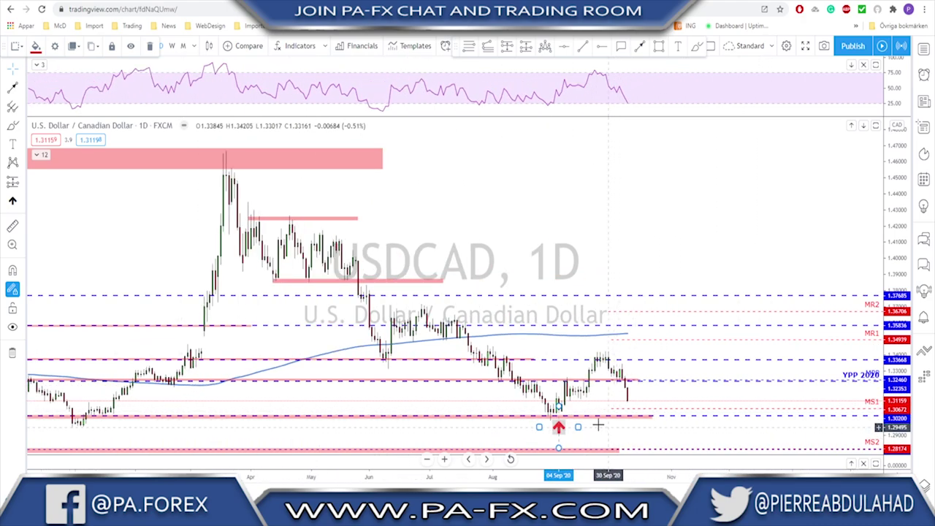
right_click(170, 205)
click(147, 171)
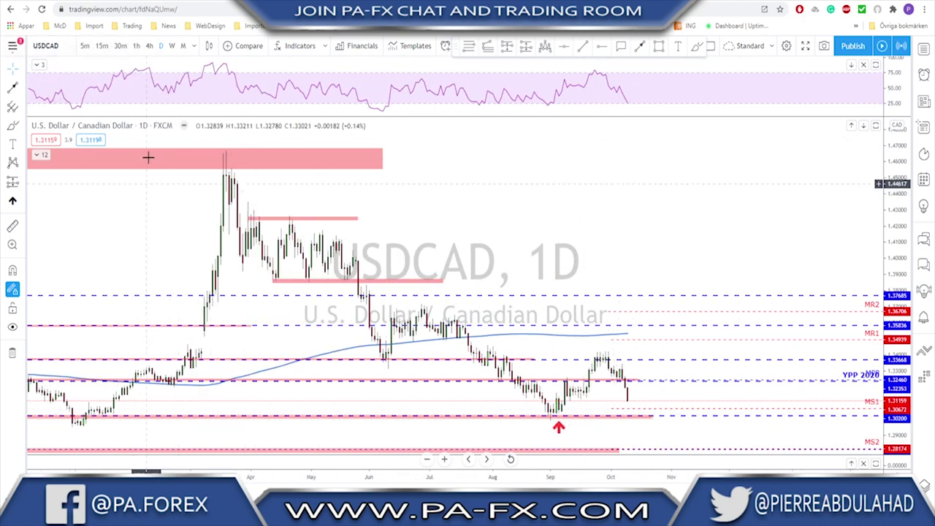
click(150, 46)
scroll(545, 142, down, 2)
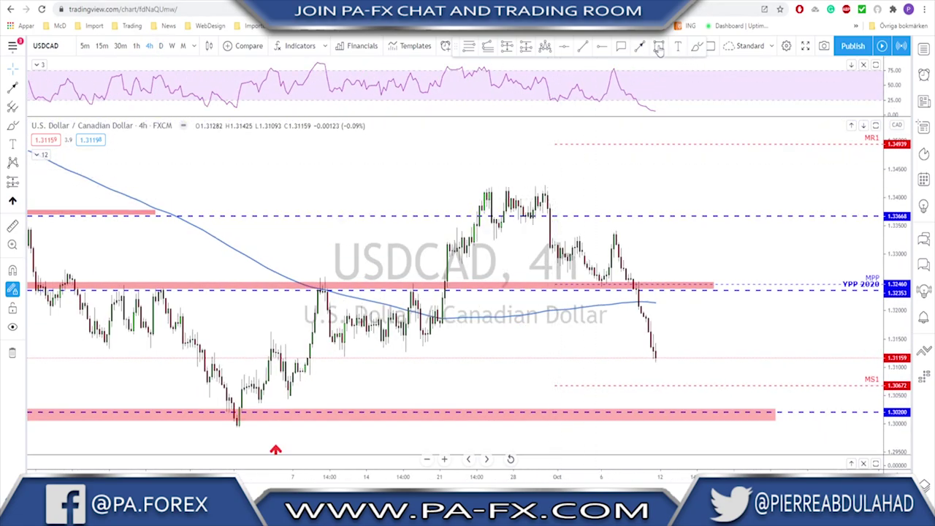
Draw a thin red rectangle along the mid-September lows, from 9 Sep '20 past the latest candles, and delete it
click(658, 48)
mouse_move(335, 341)
mouse_down()
mouse_move(443, 358)
mouse_move(667, 336)
mouse_move(724, 345)
mouse_up()
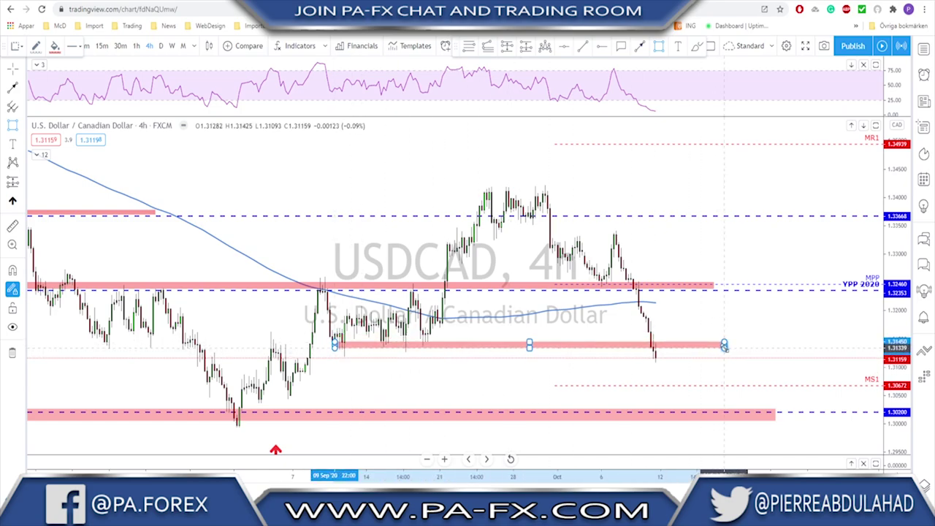
key(Delete)
scroll(702, 325, down, 1)
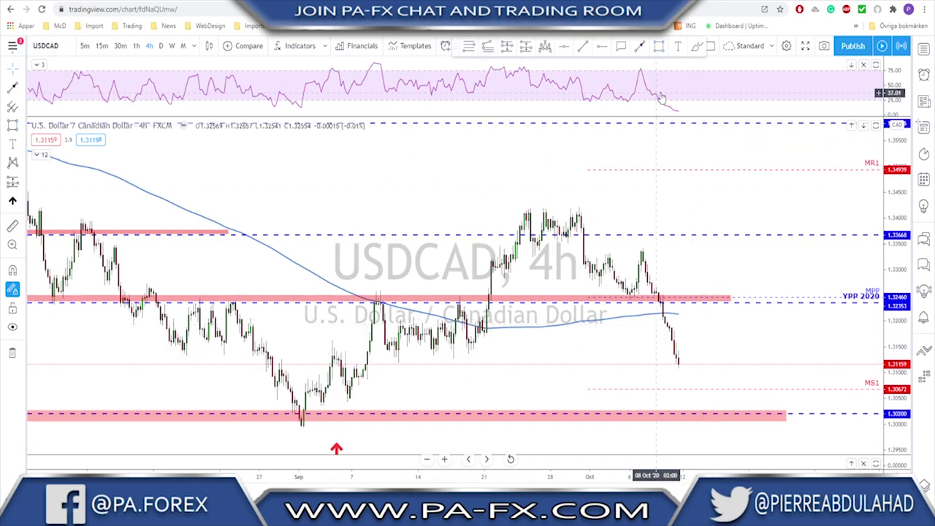
Brush a direct drop, and a possible retest of the 1.32460 zone followed by a fall to the circled 1.30200 support, and remove the strokes
click(698, 47)
drag(679, 360, 702, 404)
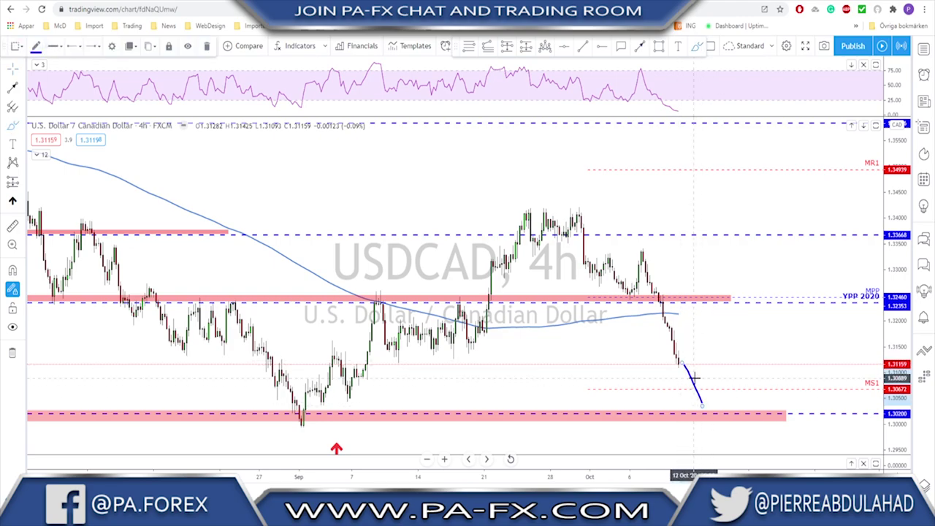
key(Delete)
scroll(658, 363, up, 1)
drag(658, 362, 680, 311)
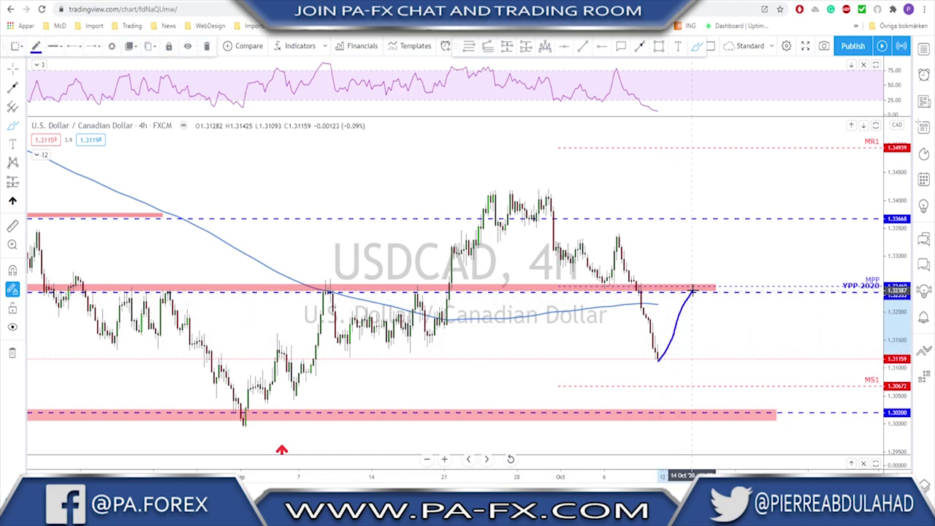
mouse_move(692, 290)
mouse_down()
mouse_move(747, 422)
mouse_move(742, 416)
mouse_up()
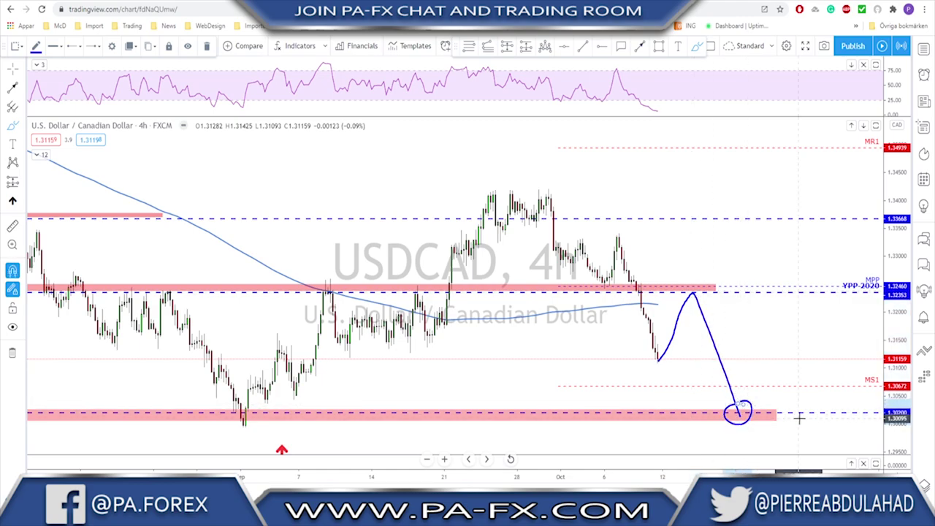
key(ctrl+z)
Switch the chart to AUDUSD on the 1D timeframe
key(Down)
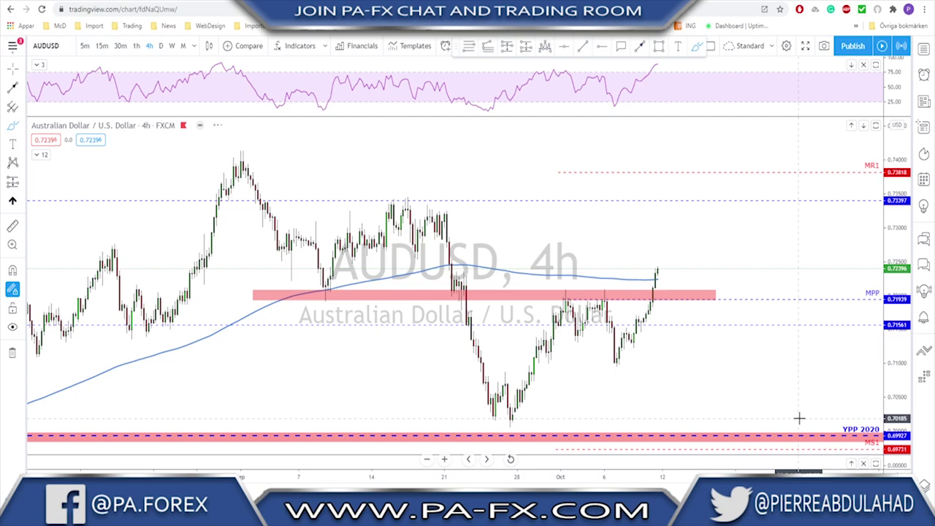
click(161, 45)
scroll(631, 370, up, 5)
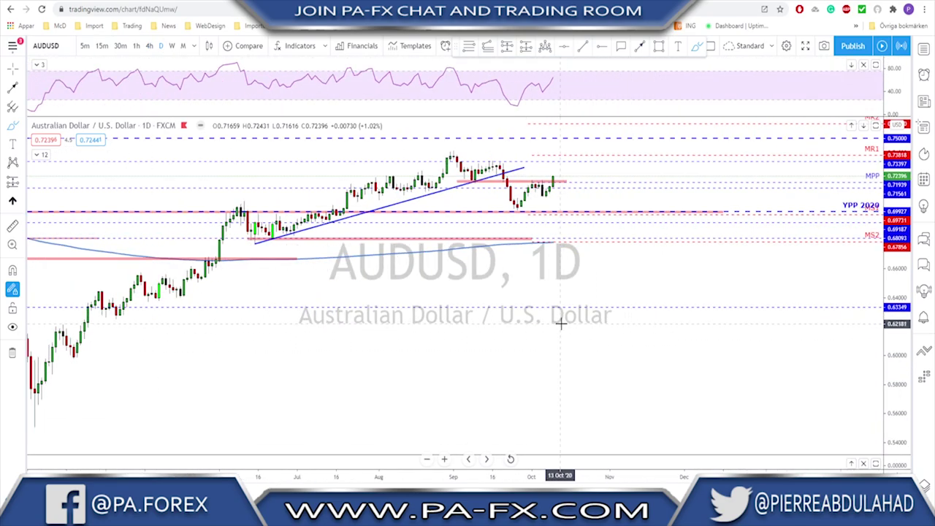
Brush AUDUSD's rebound from the late September low, circle the test of the thin red zone, and undo those strokes
drag(327, 266, 349, 258)
mouse_move(295, 303)
mouse_down()
mouse_move(323, 232)
mouse_move(338, 276)
mouse_move(341, 249)
mouse_move(329, 229)
mouse_move(307, 235)
mouse_move(322, 228)
mouse_up()
scroll(402, 237, down, 2)
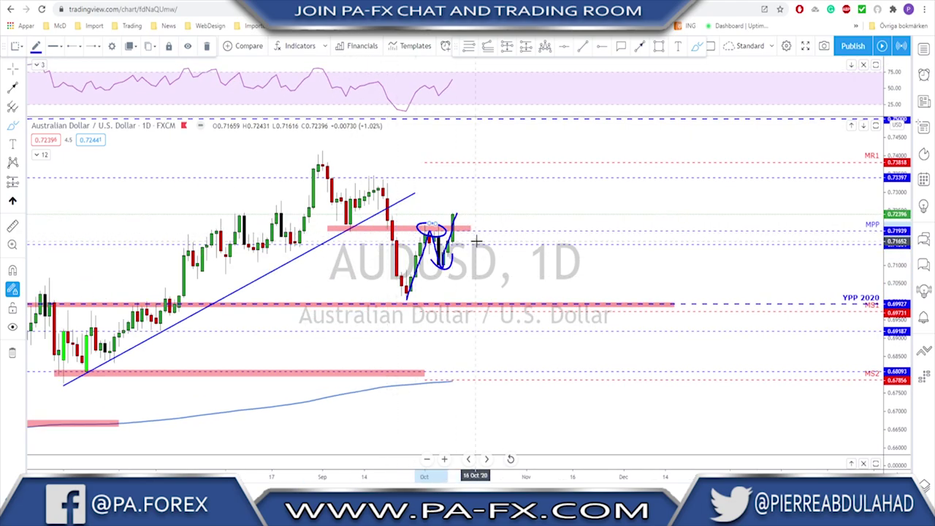
key(ctrl+z)
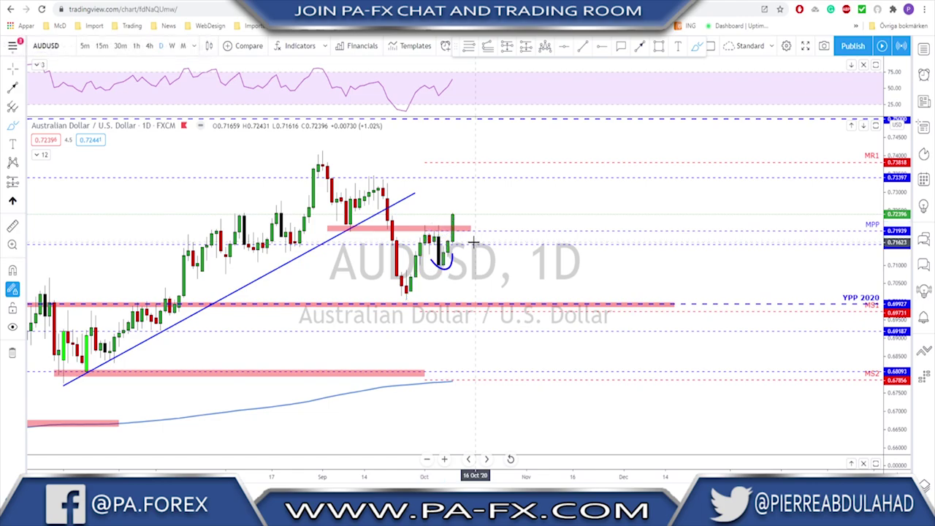
Brush the swings down from the early September high, mark the early October highs and low, and remove the strokes
mouse_move(319, 157)
mouse_down()
mouse_move(357, 222)
mouse_move(375, 183)
mouse_move(404, 291)
mouse_move(430, 236)
mouse_move(455, 302)
mouse_move(429, 243)
mouse_up()
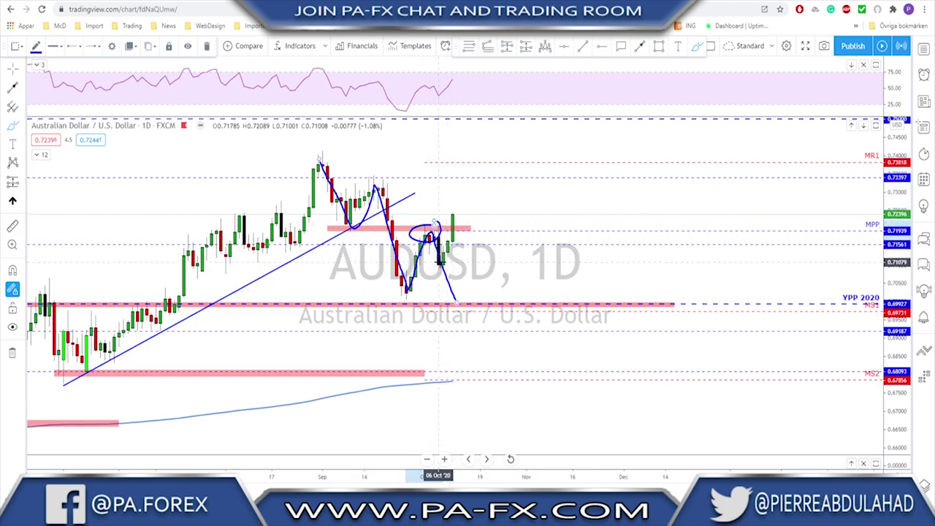
key(ctrl+z)
key(ctrl+z)
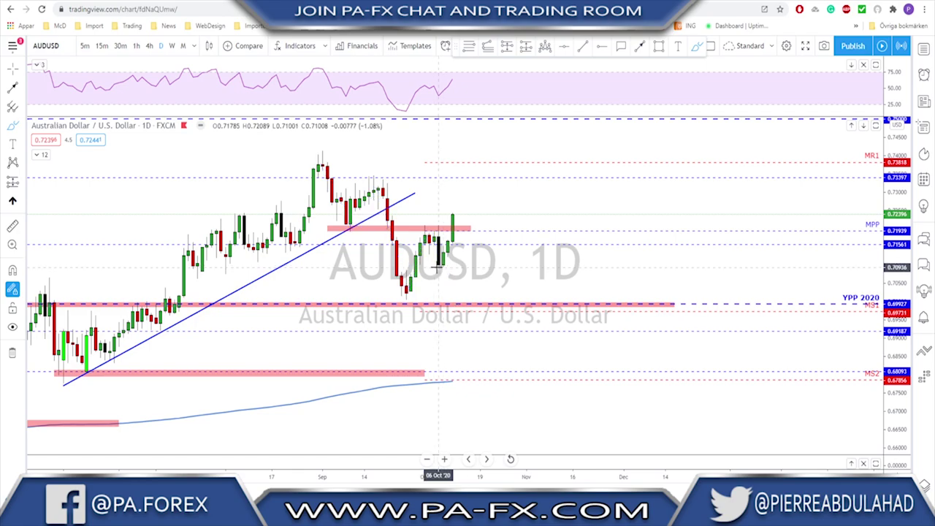
scroll(439, 267, down, 2)
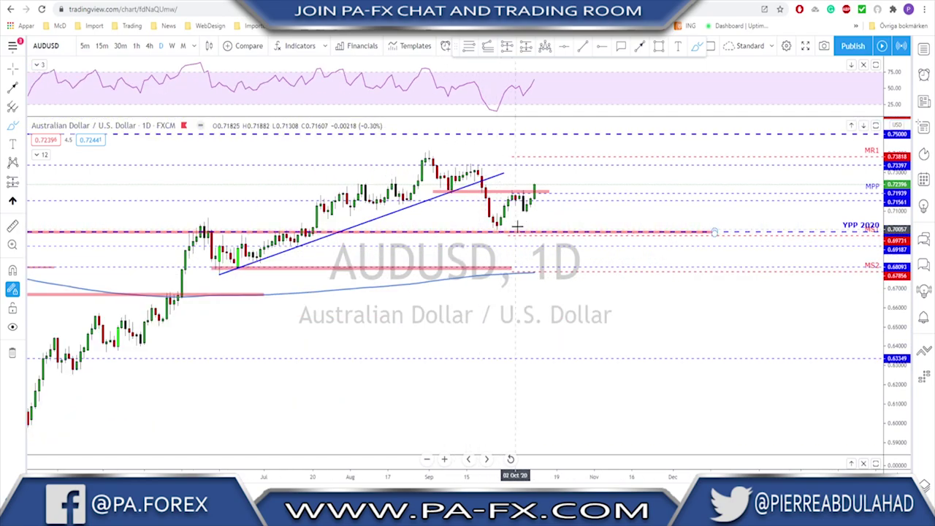
drag(517, 212, 529, 218)
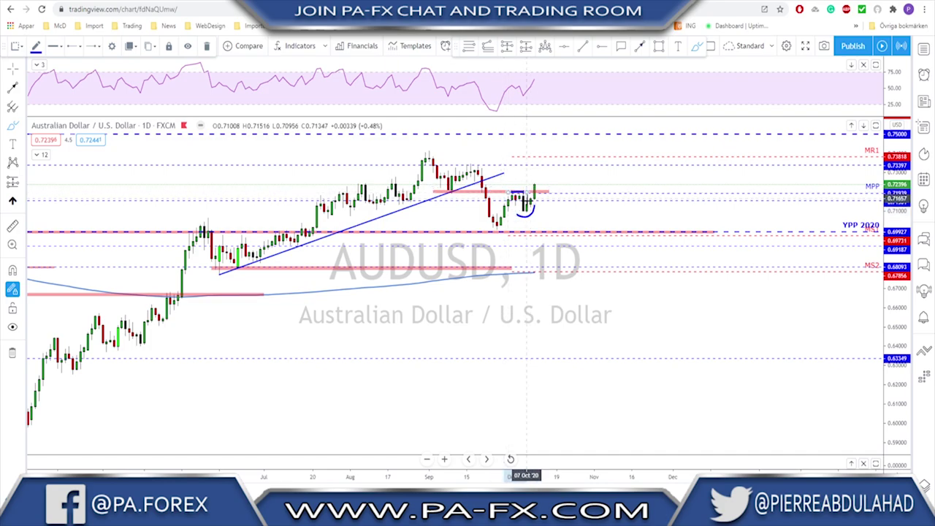
key(Delete)
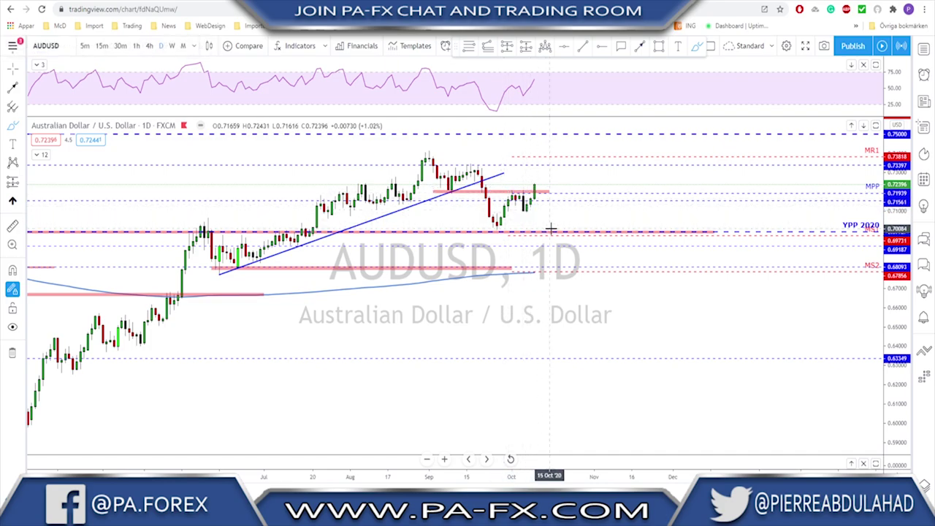
Switch AUDUSD to 4h and circle the September low and early October highs touching the red zone
click(149, 46)
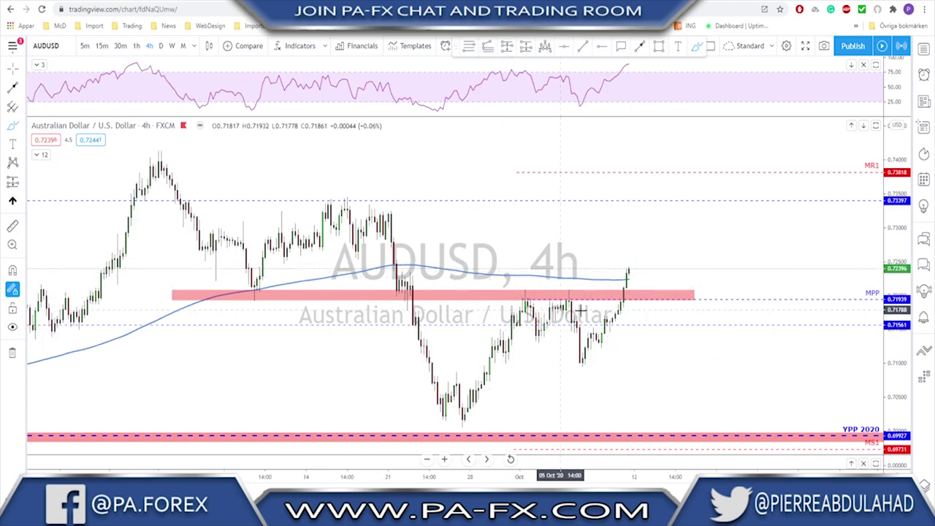
mouse_move(522, 297)
mouse_down()
mouse_move(600, 303)
mouse_move(526, 296)
mouse_up()
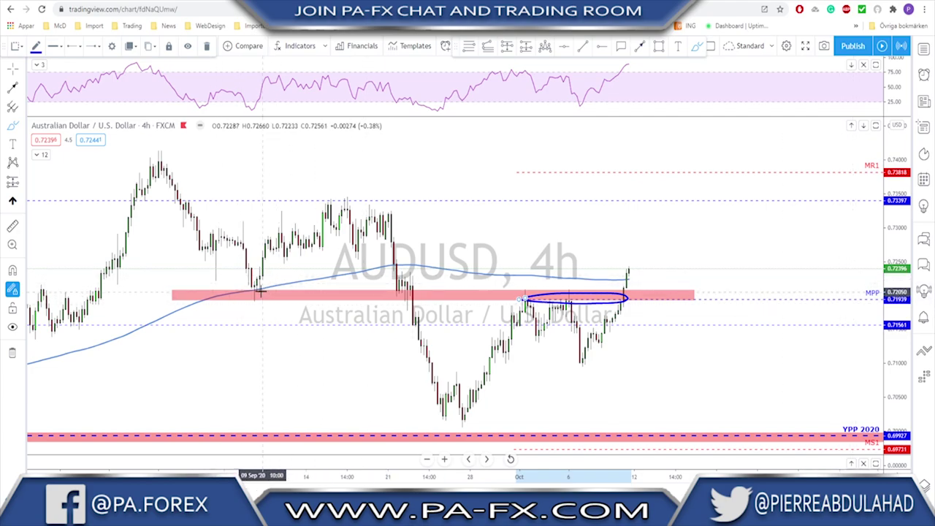
drag(254, 285, 252, 287)
mouse_move(534, 289)
mouse_down()
mouse_move(491, 292)
mouse_move(576, 295)
mouse_move(566, 292)
mouse_up()
scroll(630, 290, up, 1)
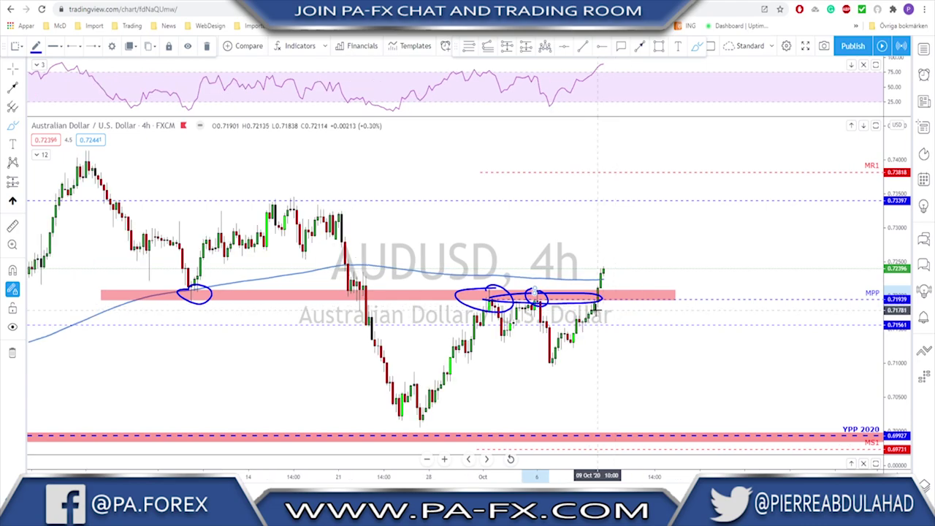
Brush a possible pullback to the red zone at 0.71939 and a rise towards 0.73397, and undo all the strokes
mouse_move(607, 262)
mouse_down()
mouse_move(637, 301)
mouse_move(685, 210)
mouse_up()
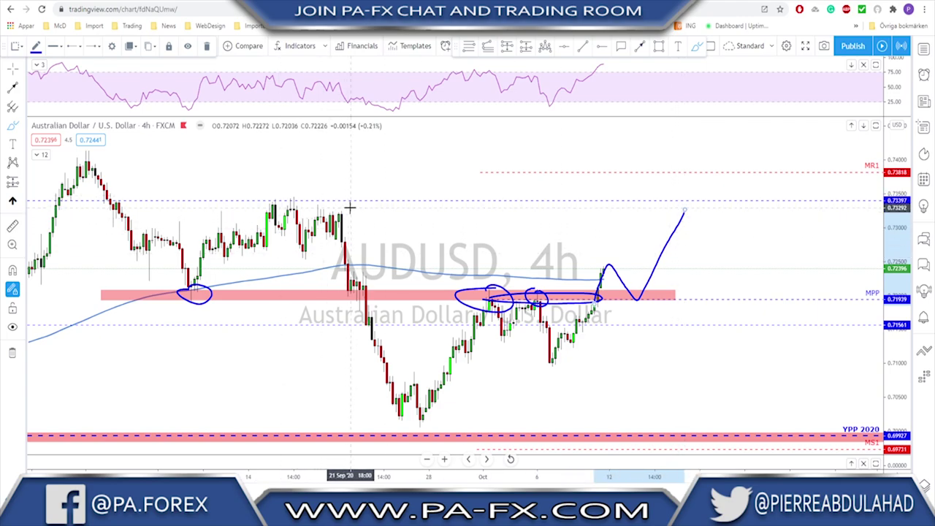
key(ctrl+z)
key(ctrl+z)
key(ctrl+z)
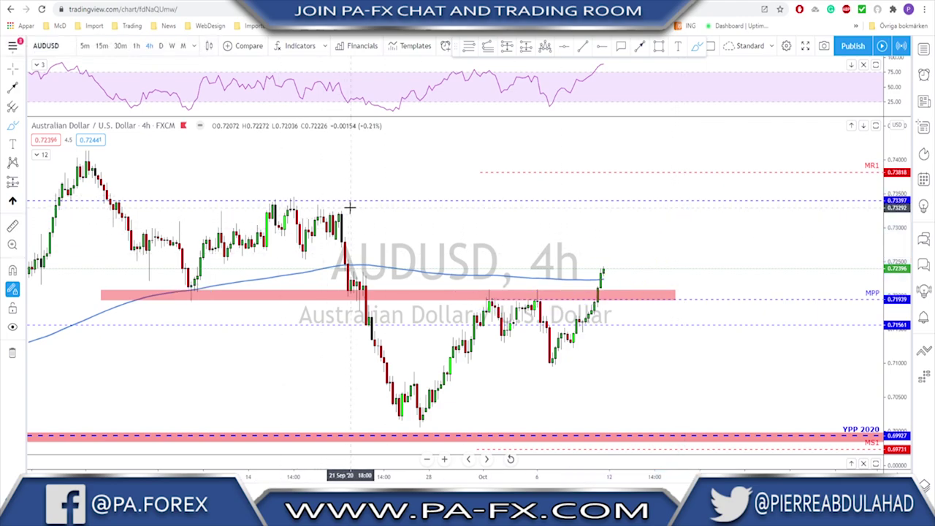
Switch the chart from AUDUSD to NZDUSD and set it to the daily timeframe
key(Down)
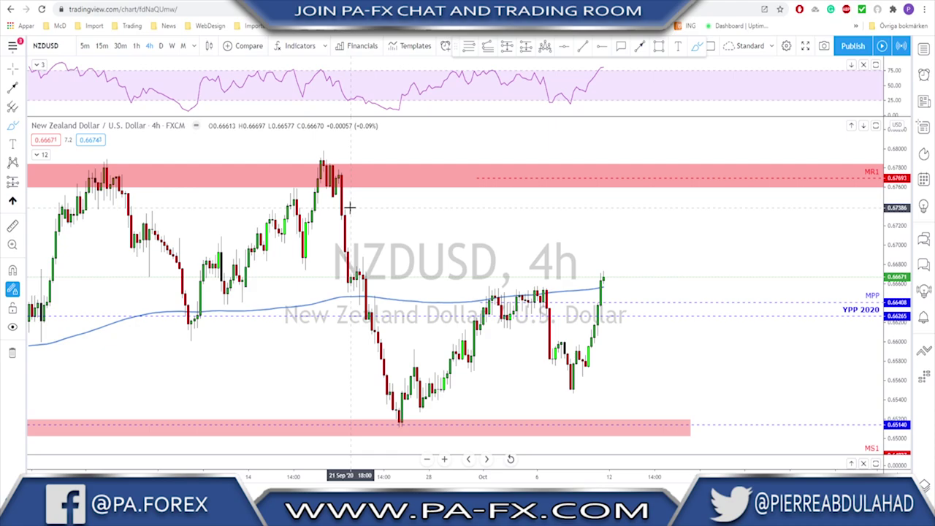
click(161, 45)
scroll(602, 244, right, 3)
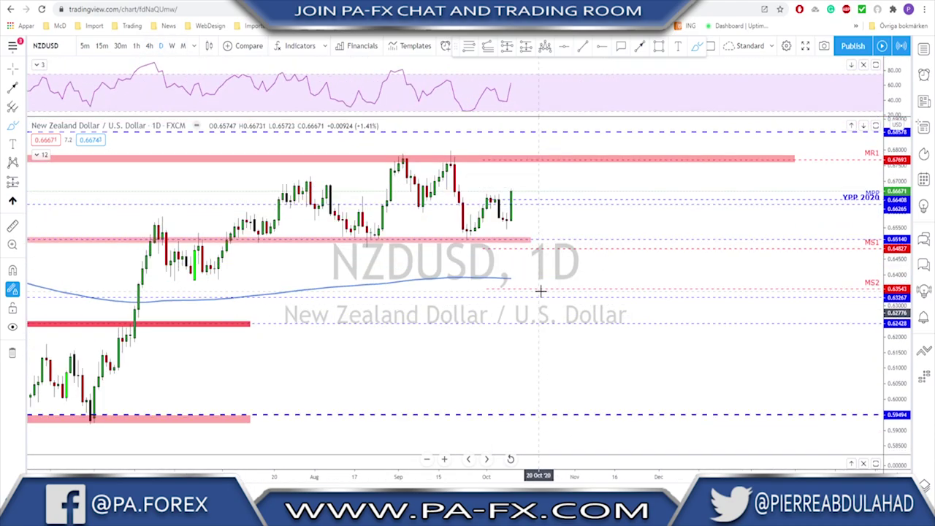
Brush a box around NZDUSD's September–October range, circle its two highs and two lows at the red zones, and undo the strokes
mouse_move(349, 241)
mouse_down()
mouse_move(508, 240)
mouse_move(532, 167)
mouse_move(419, 161)
mouse_move(368, 238)
mouse_up()
drag(409, 150, 454, 149)
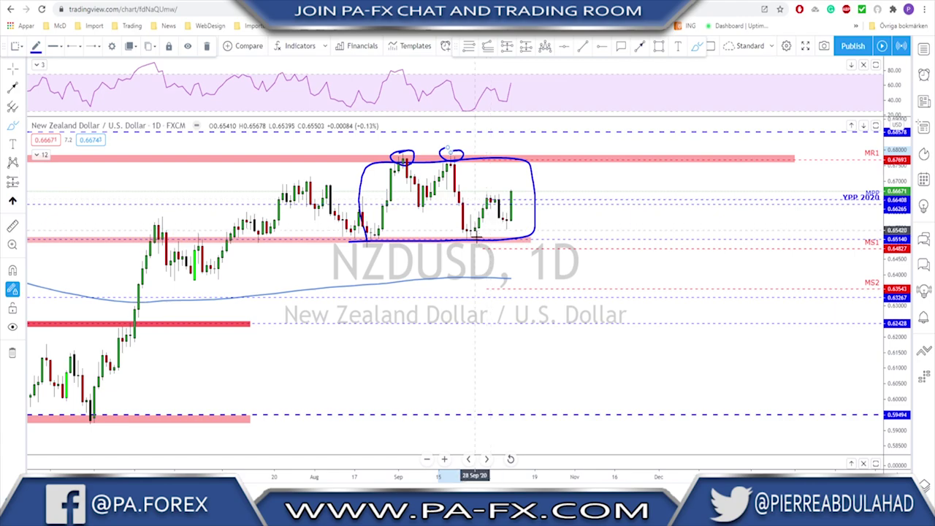
drag(460, 231, 465, 232)
mouse_move(370, 236)
mouse_down()
mouse_move(361, 241)
mouse_move(367, 236)
mouse_up()
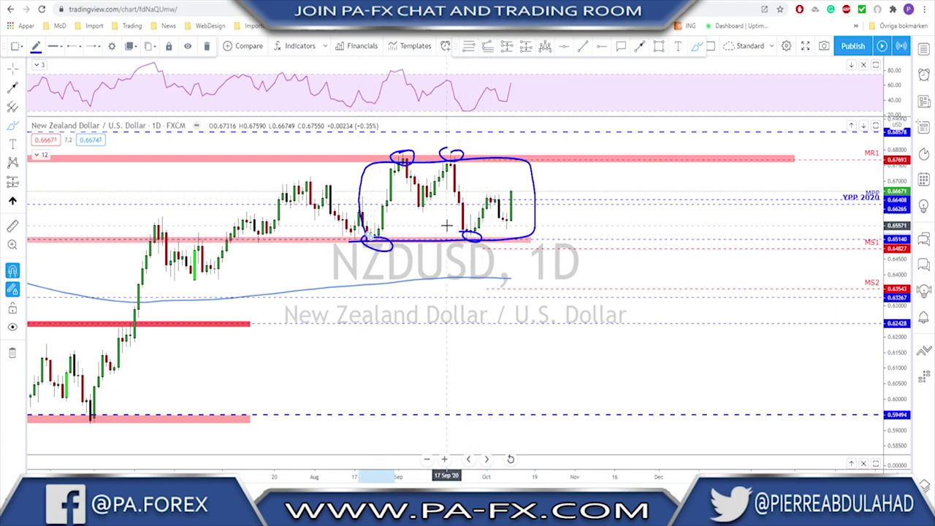
key(ctrl+z)
key(ctrl+z)
key(ctrl+z)
key(ctrl+z)
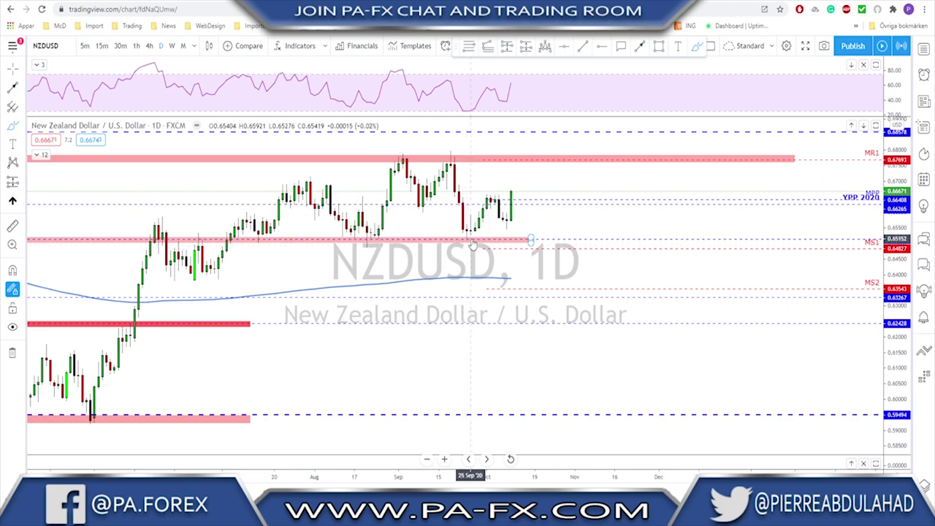
Brush a neckline at NZDUSD's mid-September low and the swings down from the September high, and undo both strokes
scroll(461, 256, up, 4)
drag(388, 243, 300, 251)
mouse_move(358, 158)
mouse_down()
mouse_move(374, 192)
mouse_move(384, 269)
mouse_move(401, 241)
mouse_move(428, 303)
mouse_up()
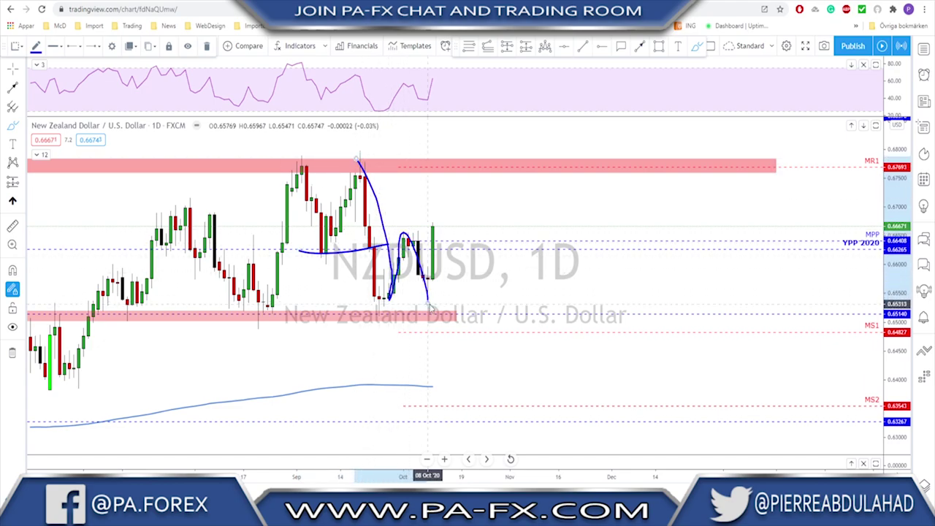
key(ctrl+z)
key(ctrl+z)
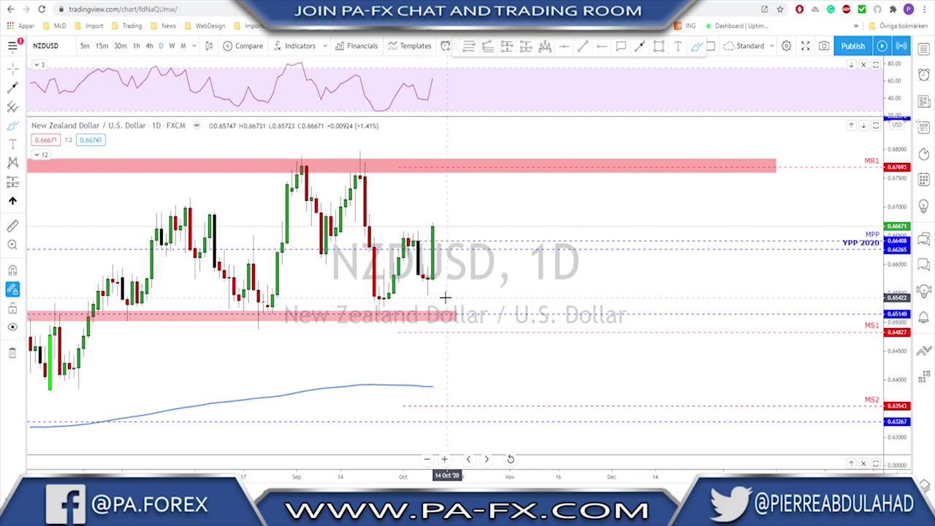
Brush a line at the early October high, the swings around it and a possible rise towards MR1, and undo the strokes
drag(445, 298, 493, 233)
scroll(493, 234, up, 2)
drag(407, 232, 437, 233)
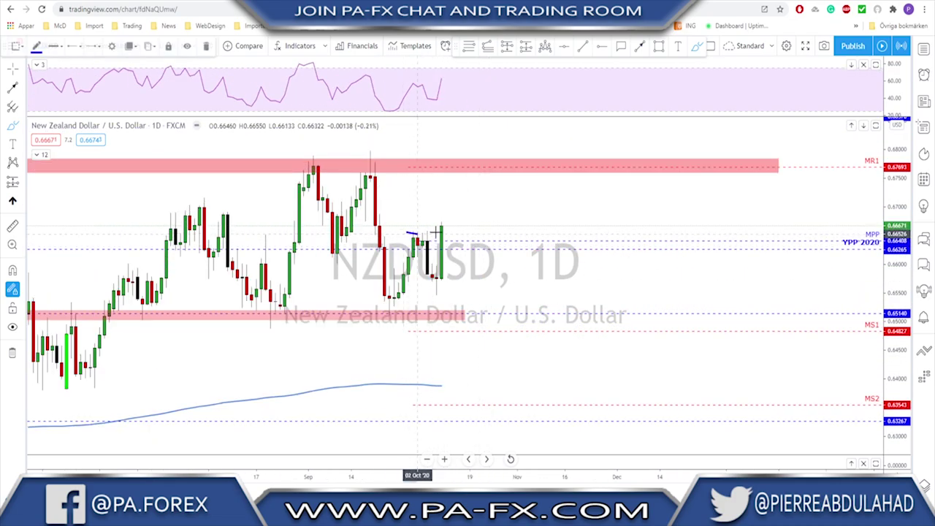
drag(388, 308, 418, 234)
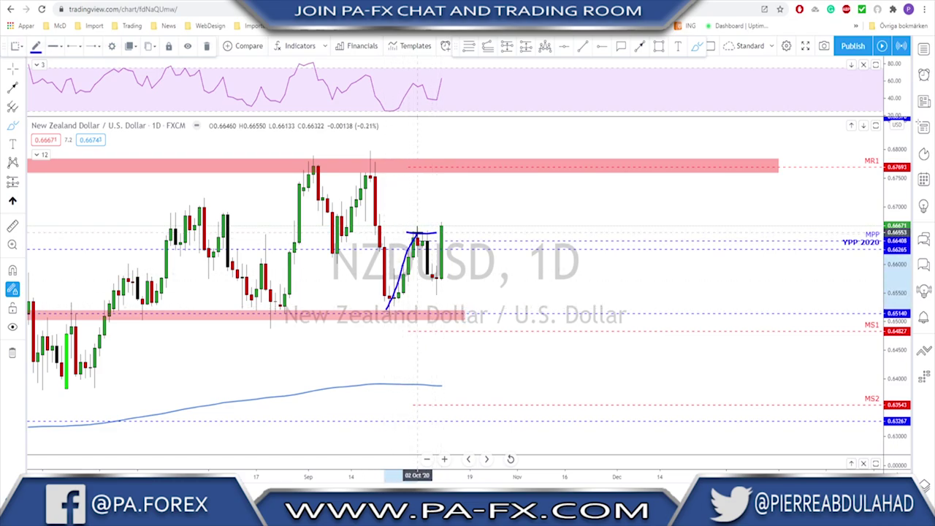
mouse_move(431, 267)
mouse_down()
mouse_move(436, 291)
mouse_move(441, 232)
mouse_move(468, 206)
mouse_move(474, 178)
mouse_up()
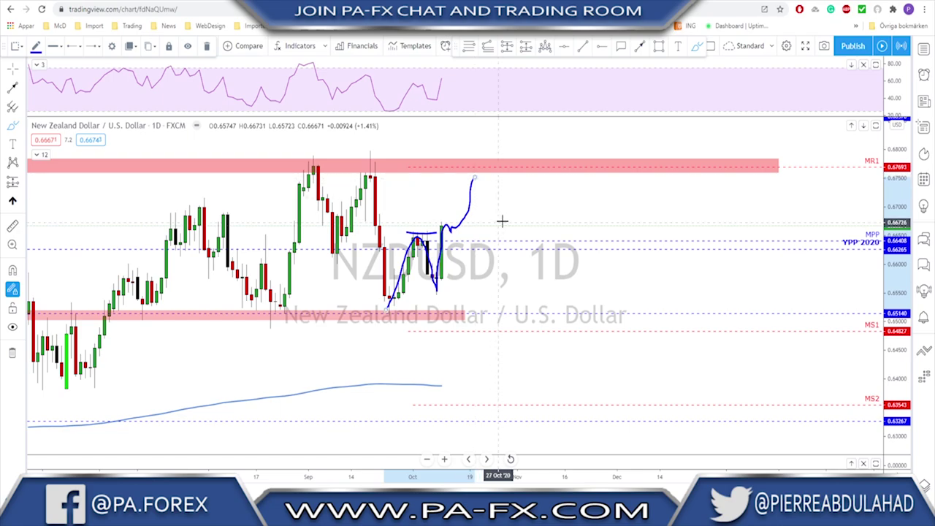
key(ctrl+z)
key(ctrl+z)
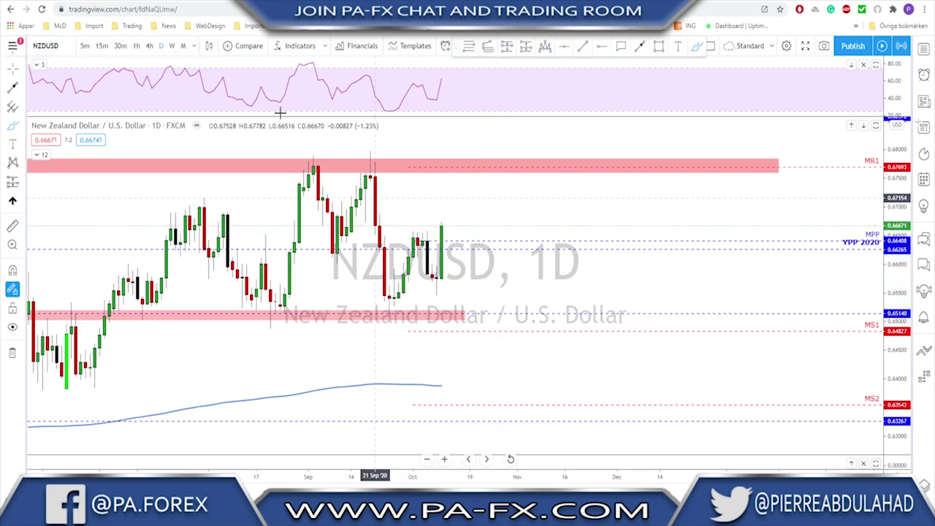
Switch NZDUSD to 4h, brush the early October highs and a possible pullback to 0.66265 with a rise to MR1, and remove the strokes
click(149, 45)
scroll(584, 205, down, 5)
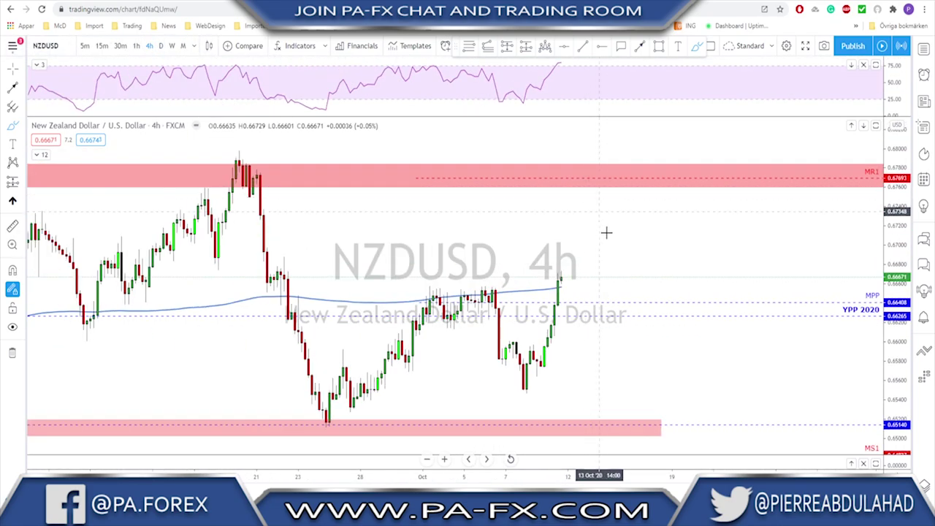
mouse_move(502, 290)
mouse_down()
mouse_move(636, 292)
mouse_move(647, 315)
mouse_up()
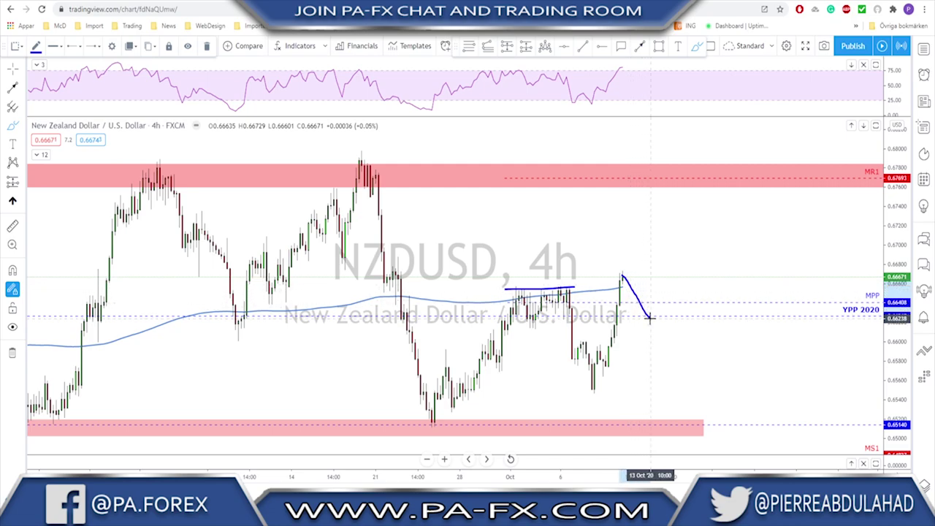
mouse_move(651, 315)
mouse_down()
mouse_move(691, 176)
mouse_move(709, 188)
mouse_move(691, 165)
mouse_up()
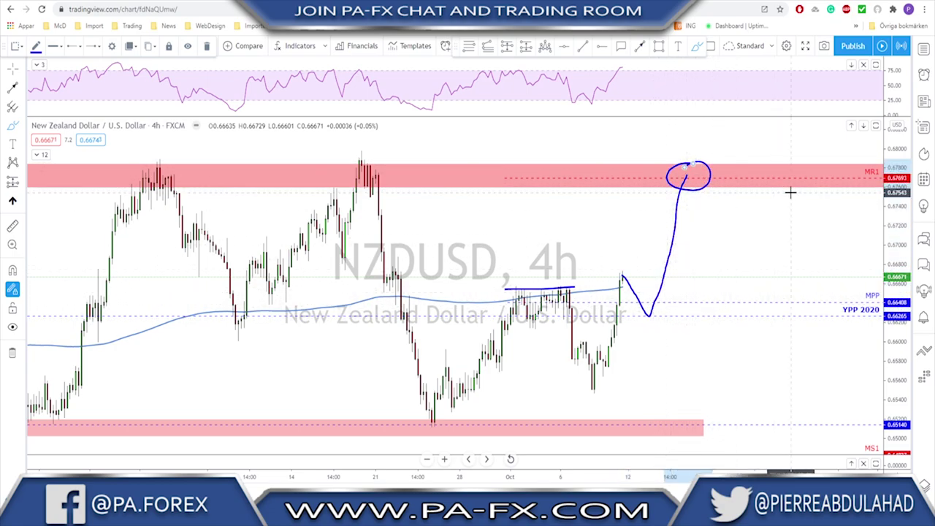
key(Delete)
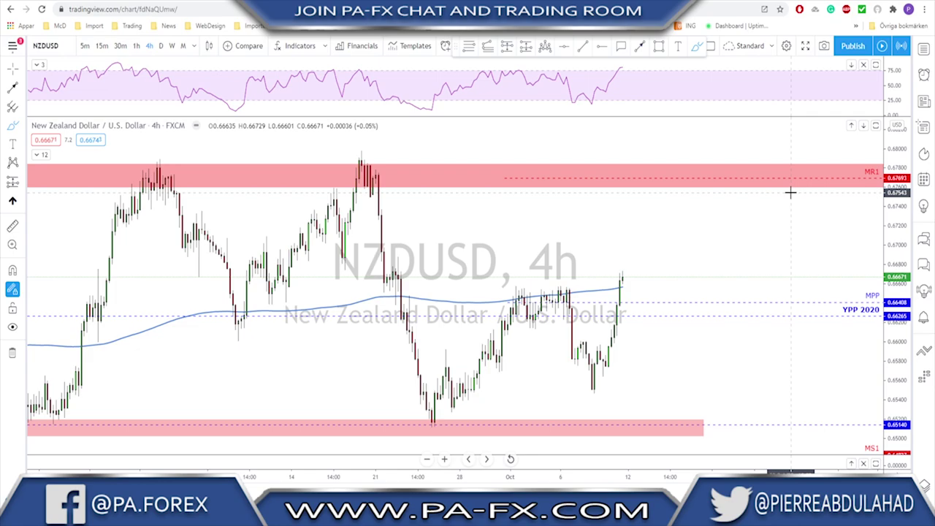
Switch the 4h chart from NZDUSD to NZDJPY
key(Down)
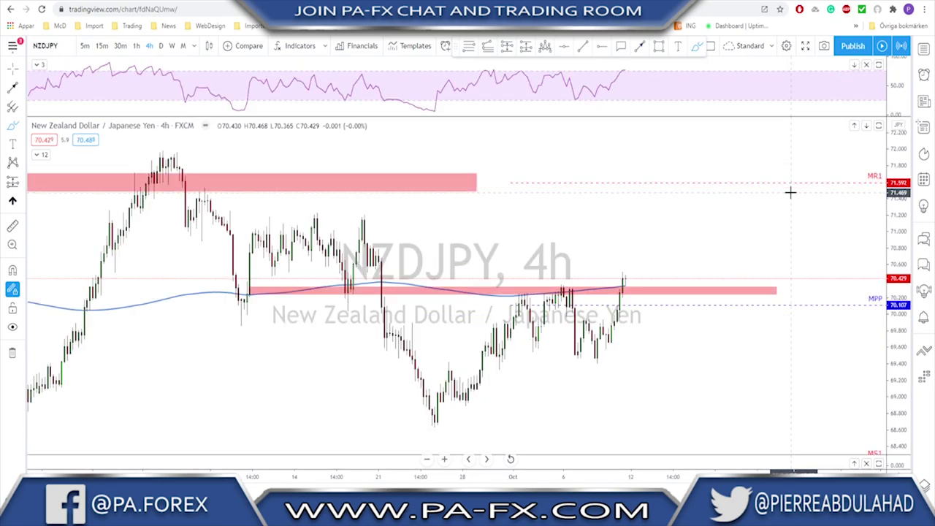